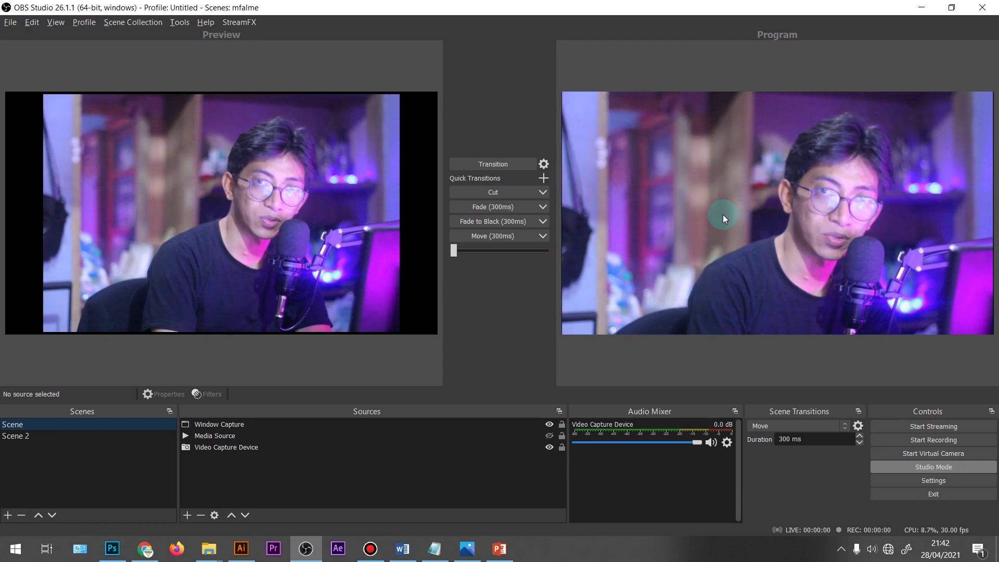
Put Scene 2 live in OBS and bring the windowed lower-third slide show to the front
click(509, 216)
click(514, 554)
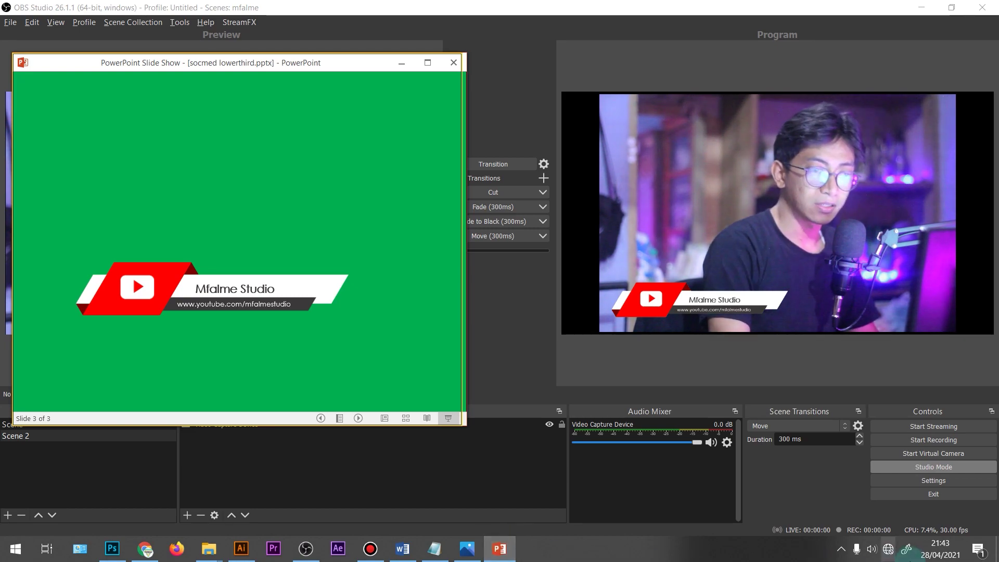
Check the OBS output by toggling the slide show window, then end the slide show
click(498, 548)
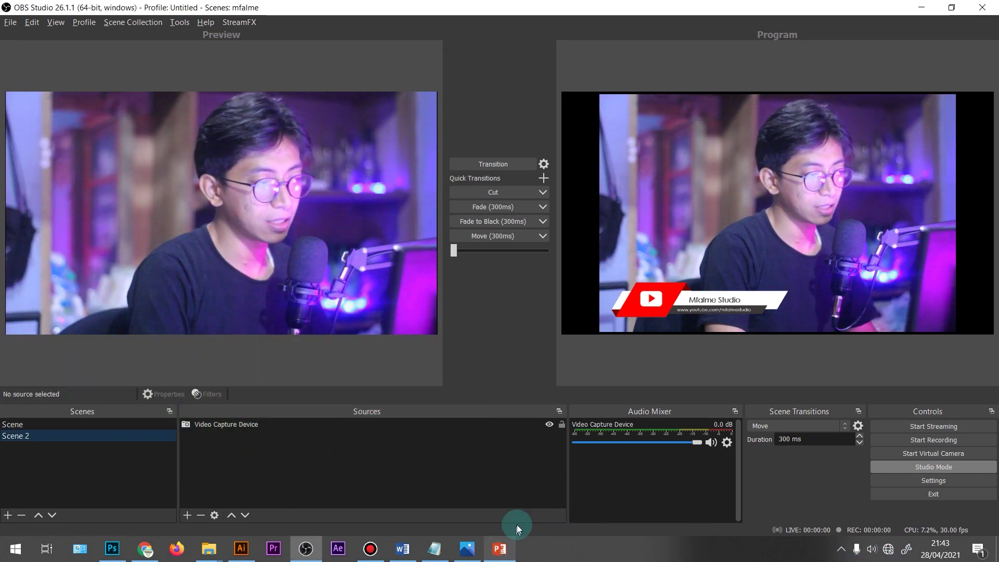
click(497, 553)
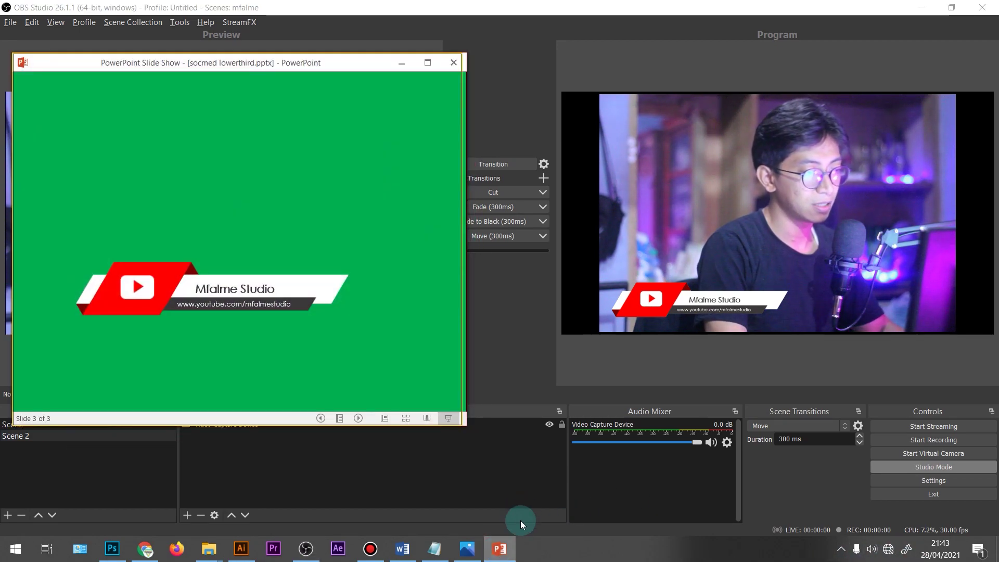
click(530, 298)
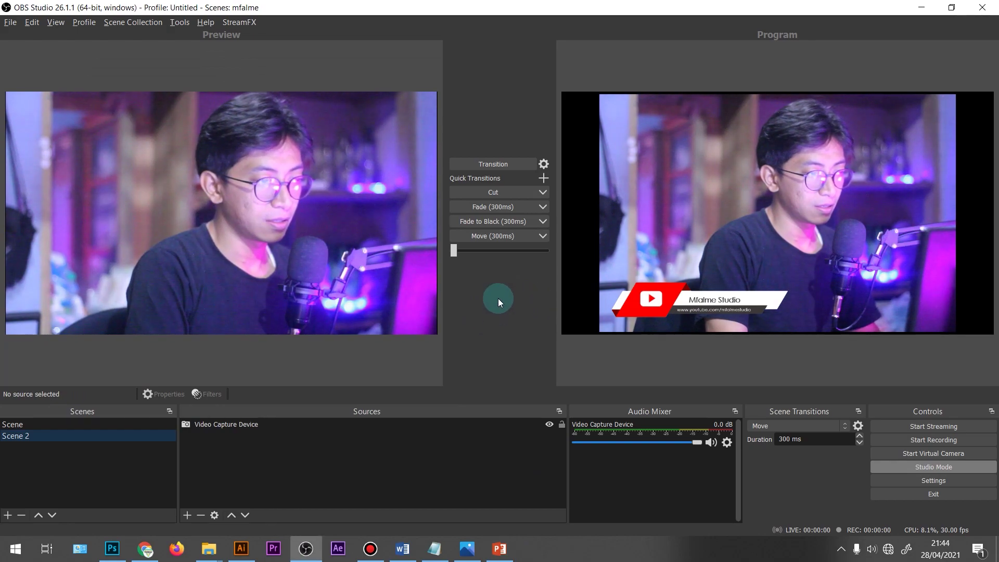
click(498, 549)
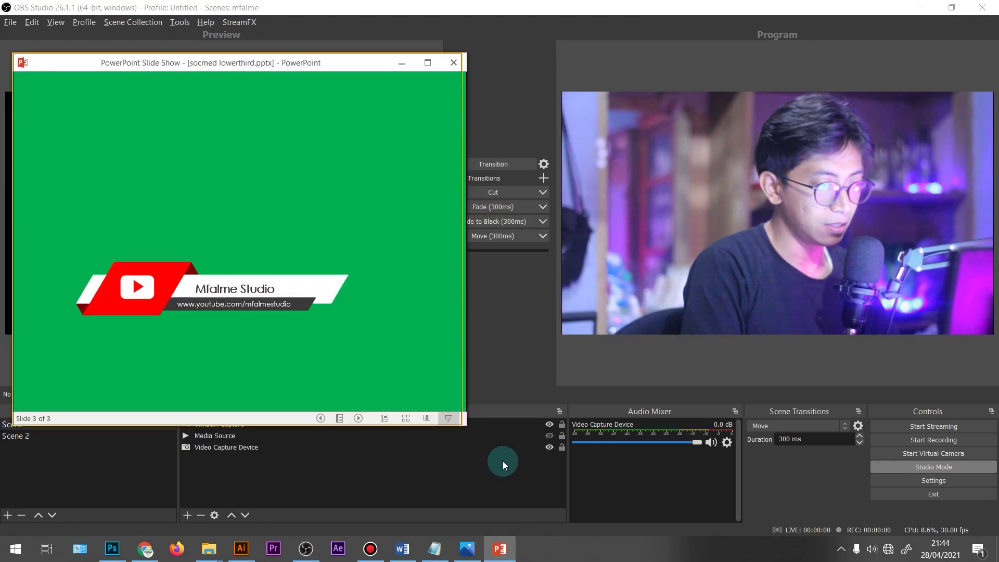
key(Escape)
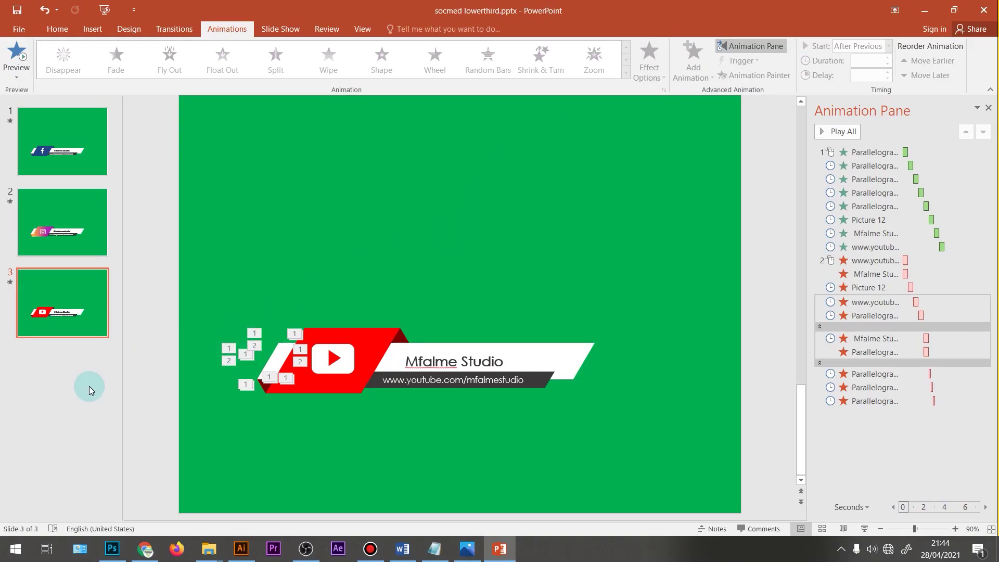
Reselect slide 3 to show its animations, then bring up the Windows Start menu
click(89, 386)
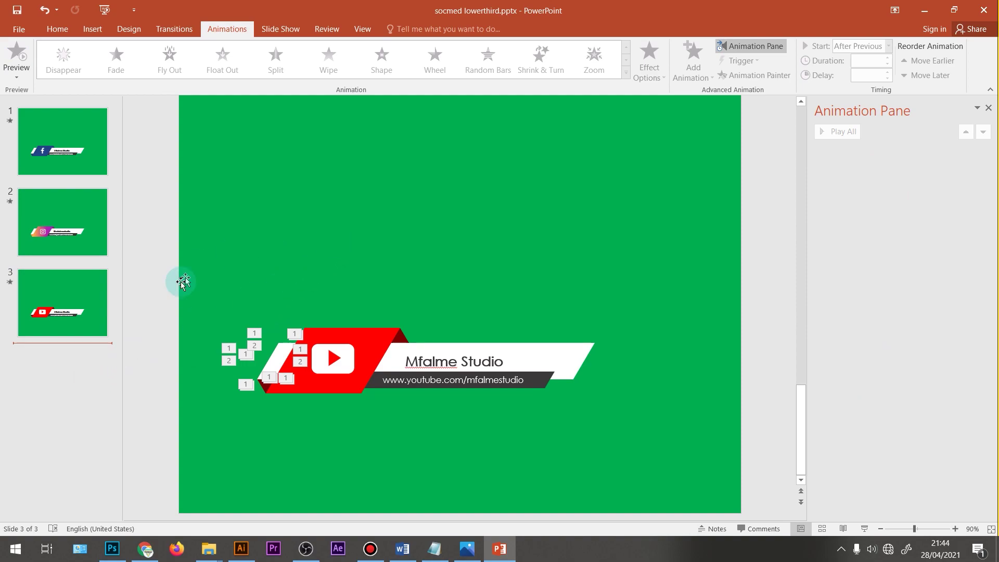
click(76, 408)
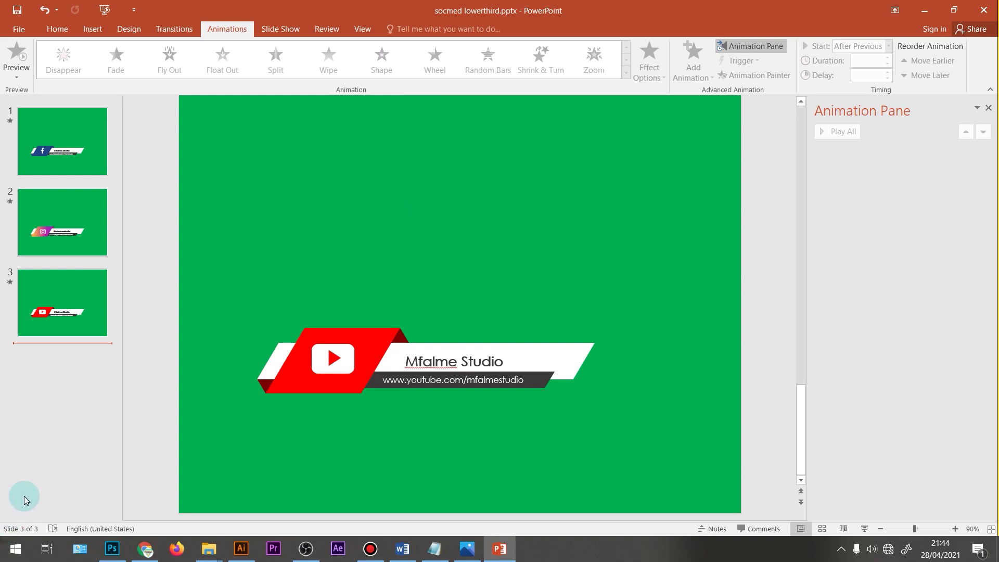
click(82, 296)
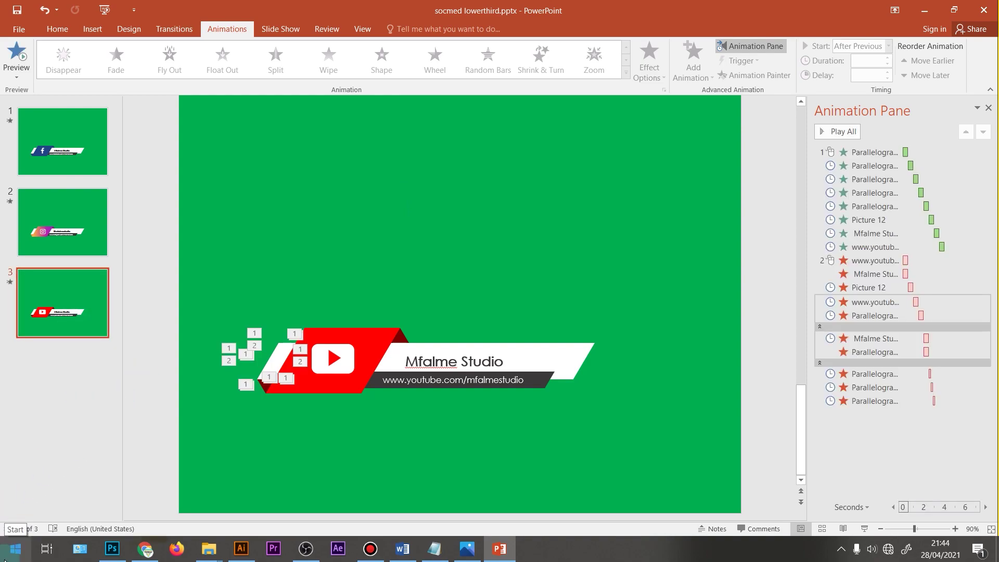
click(7, 556)
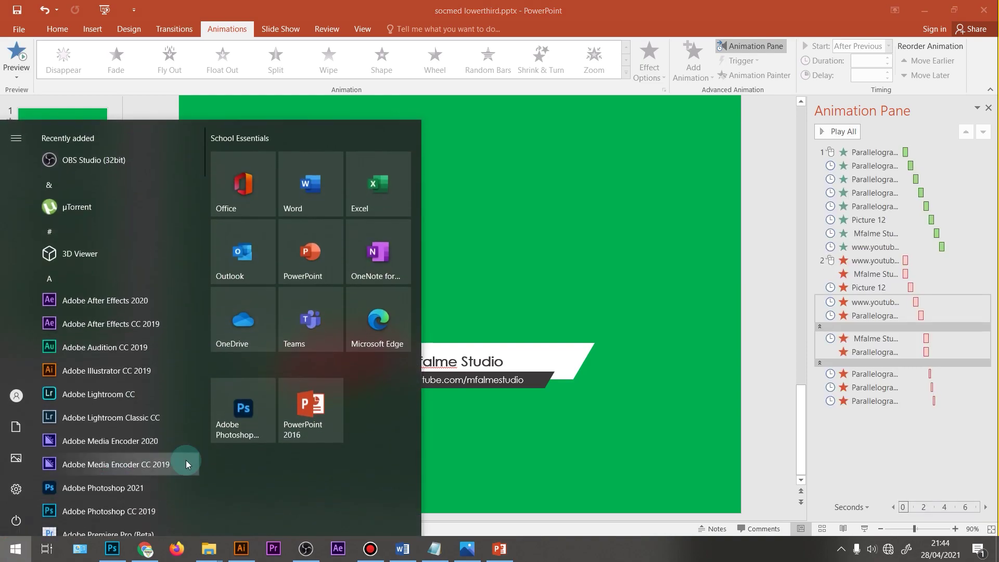
Start a new blank PowerPoint 2016 presentation and set its slide size to Standard (4:3)
click(301, 408)
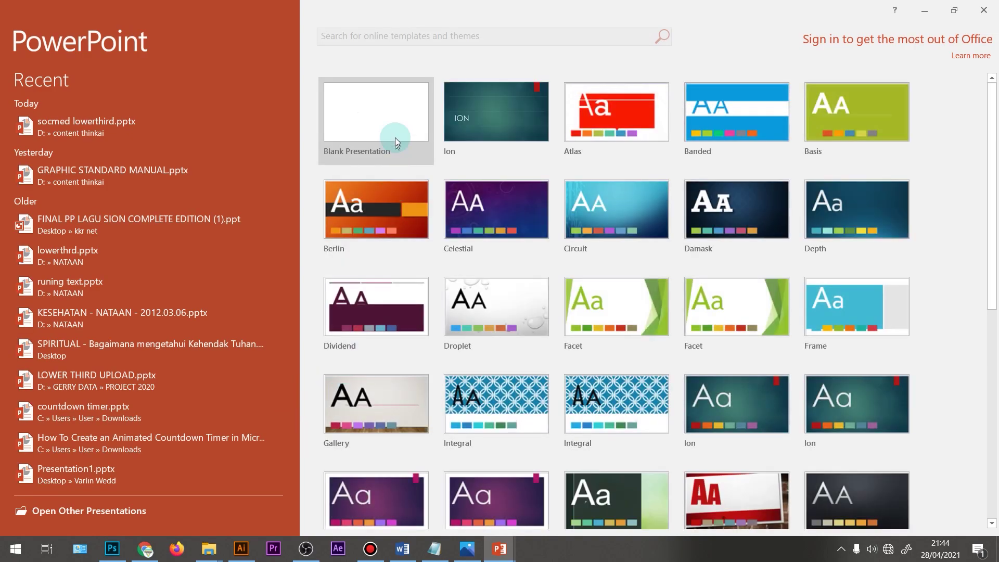
click(394, 123)
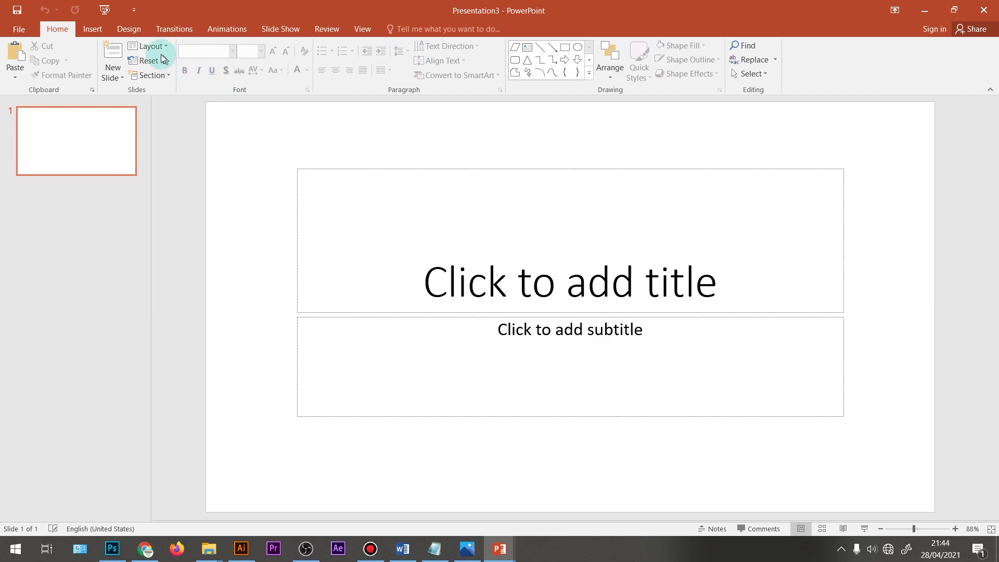
click(129, 29)
click(915, 72)
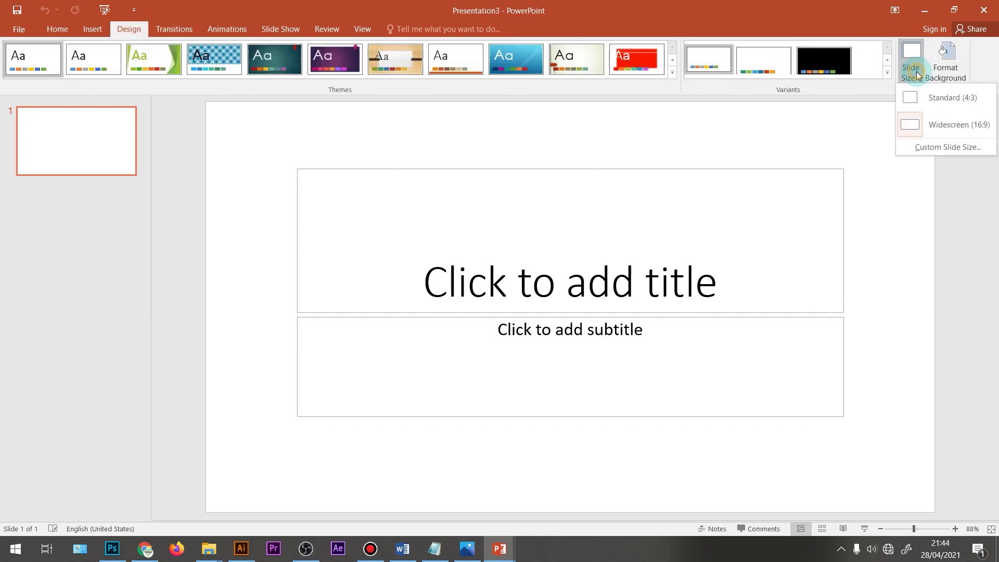
click(942, 99)
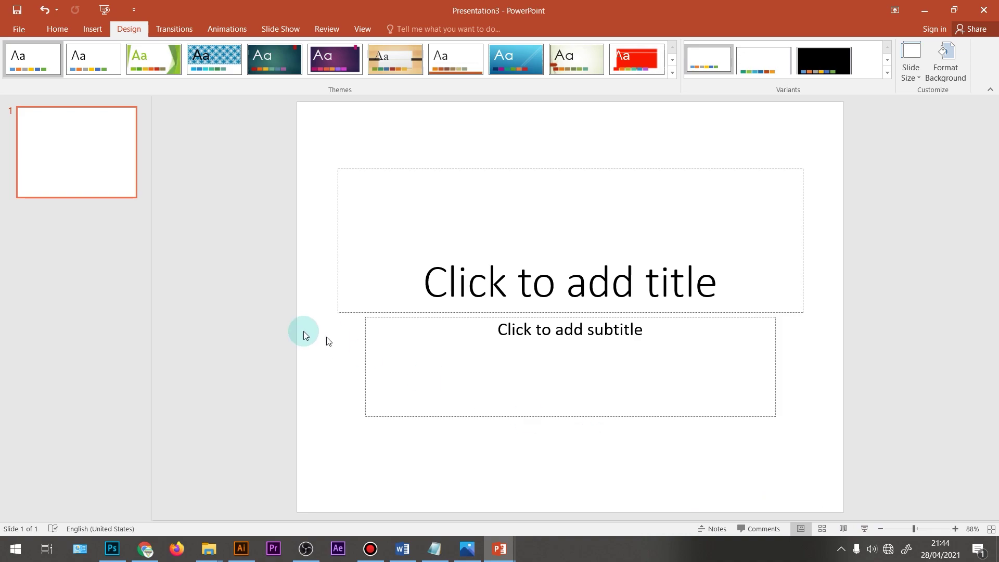
Give slide 1 a solid green background fill
right_click(77, 180)
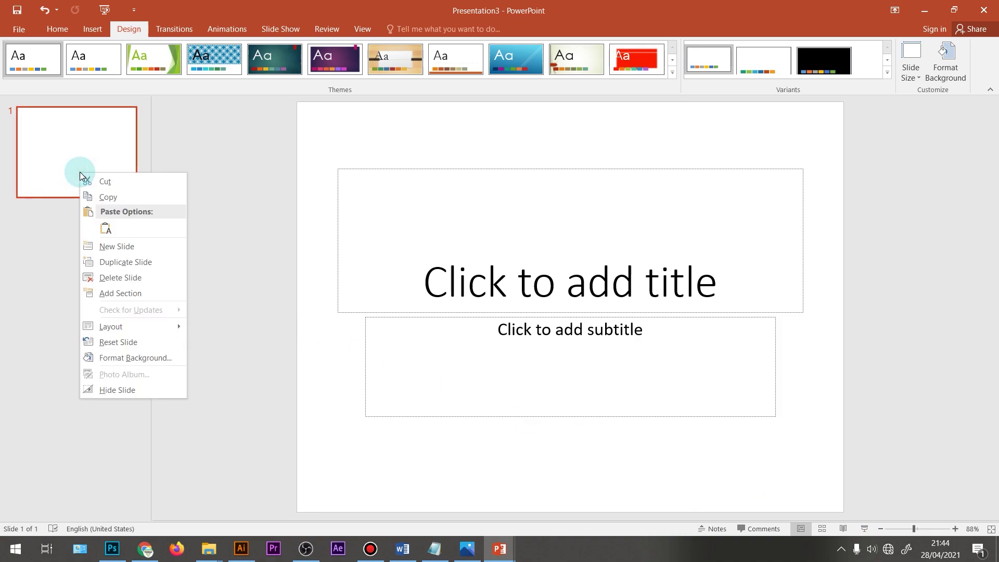
click(130, 358)
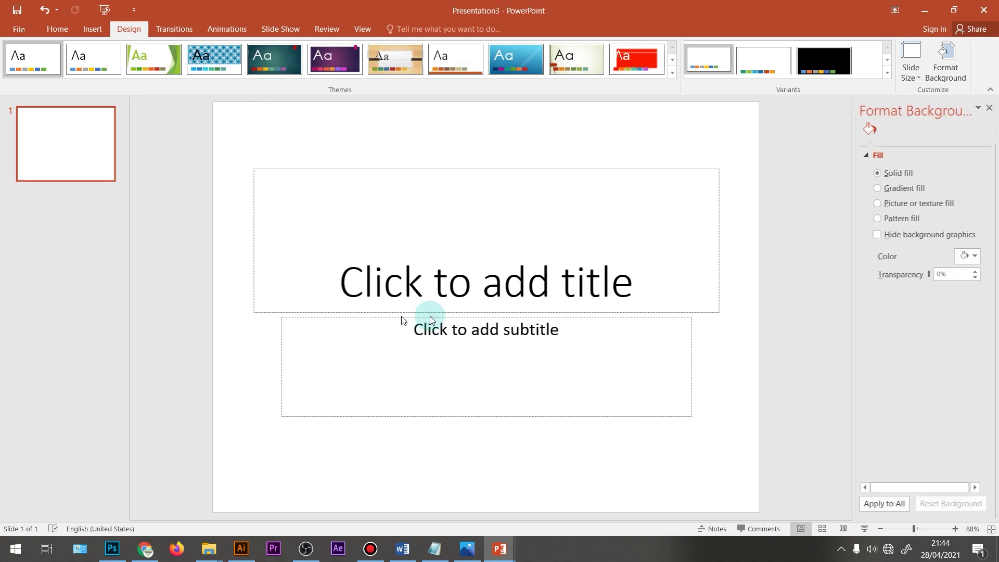
click(974, 257)
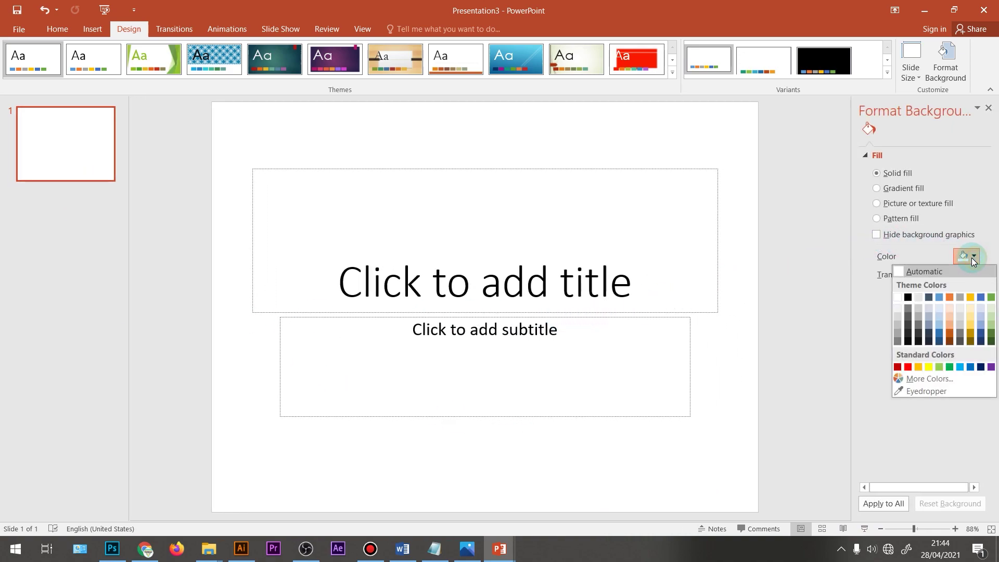
click(949, 367)
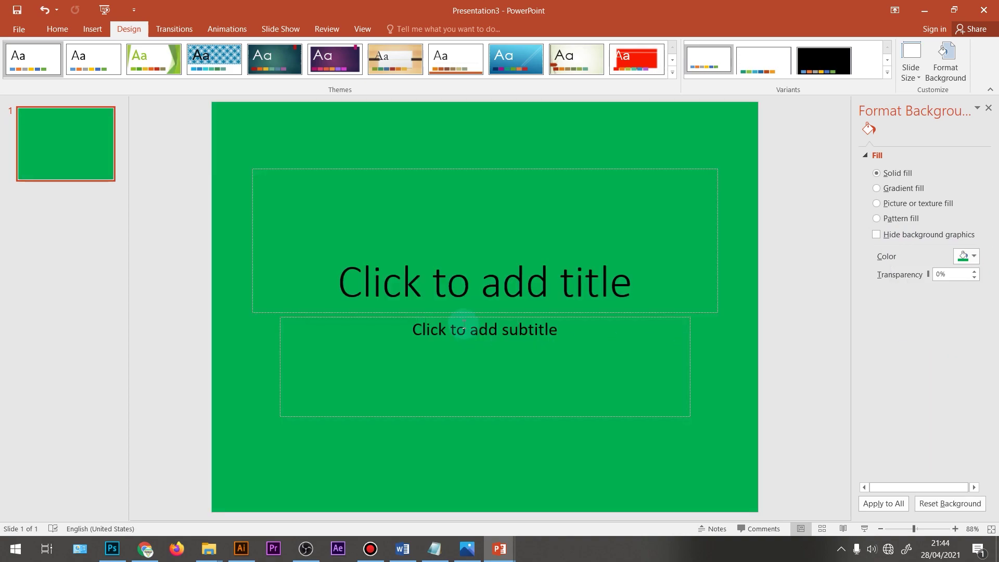
Delete the subtitle and title placeholders from the green slide
click(479, 276)
click(463, 315)
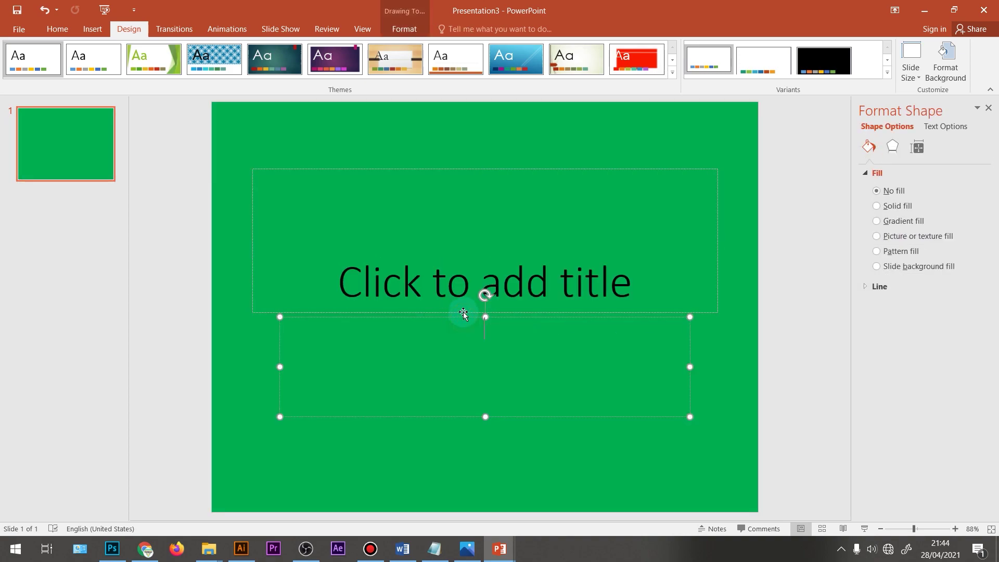
key(Escape)
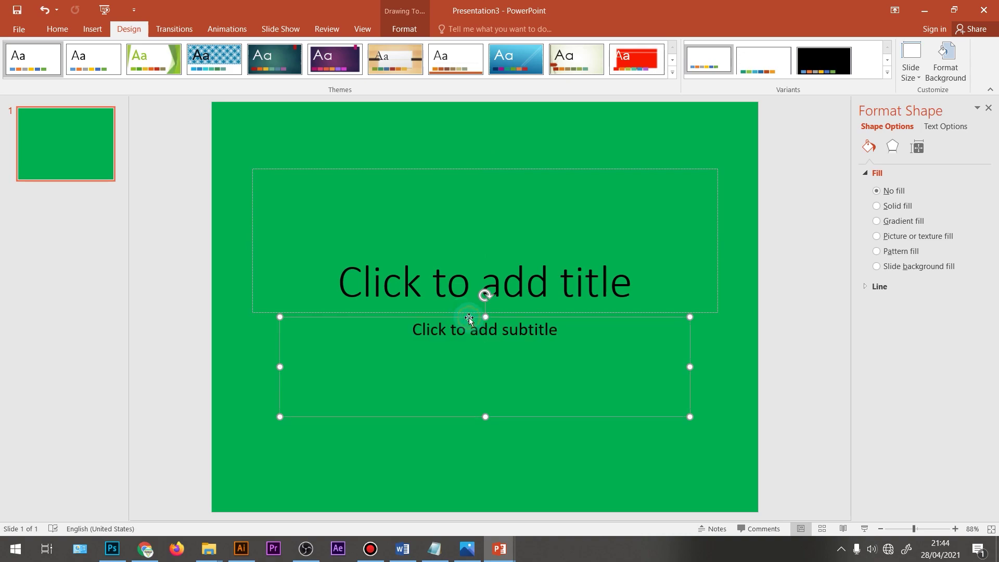
key(Delete)
click(479, 313)
key(Escape)
key(Delete)
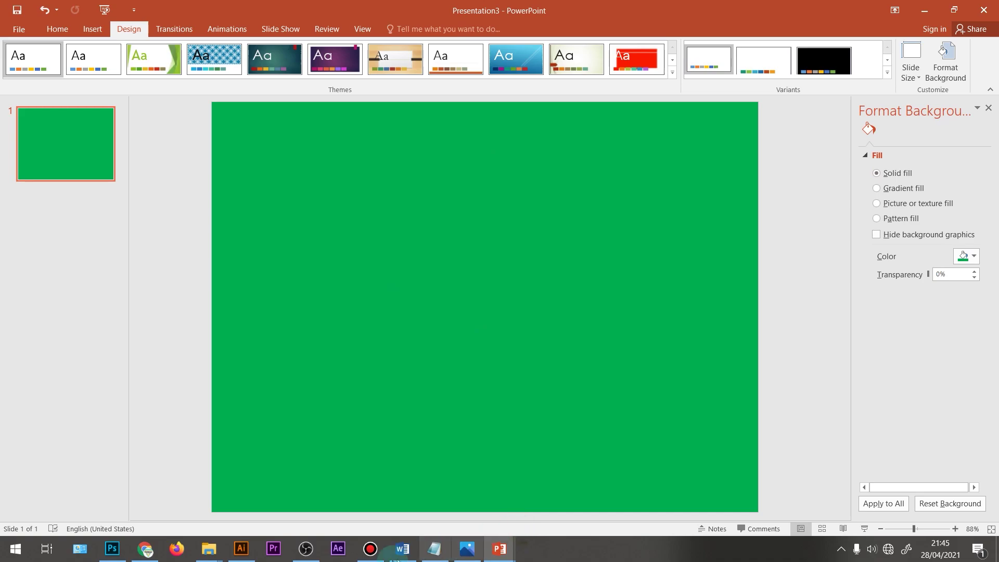
click(156, 556)
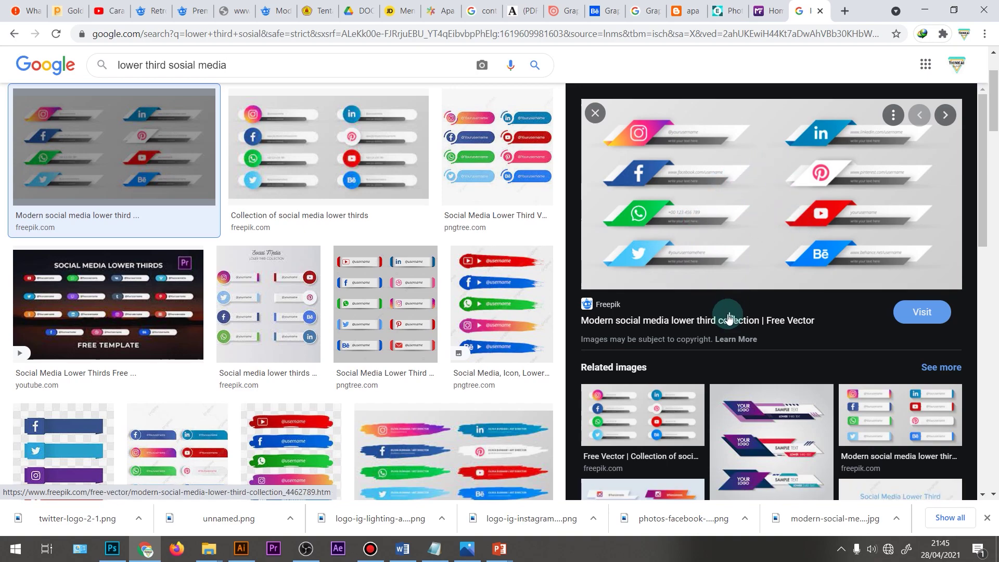
Save the Freepik 'Modern social media lower third collection' image and show it in its folder
right_click(760, 207)
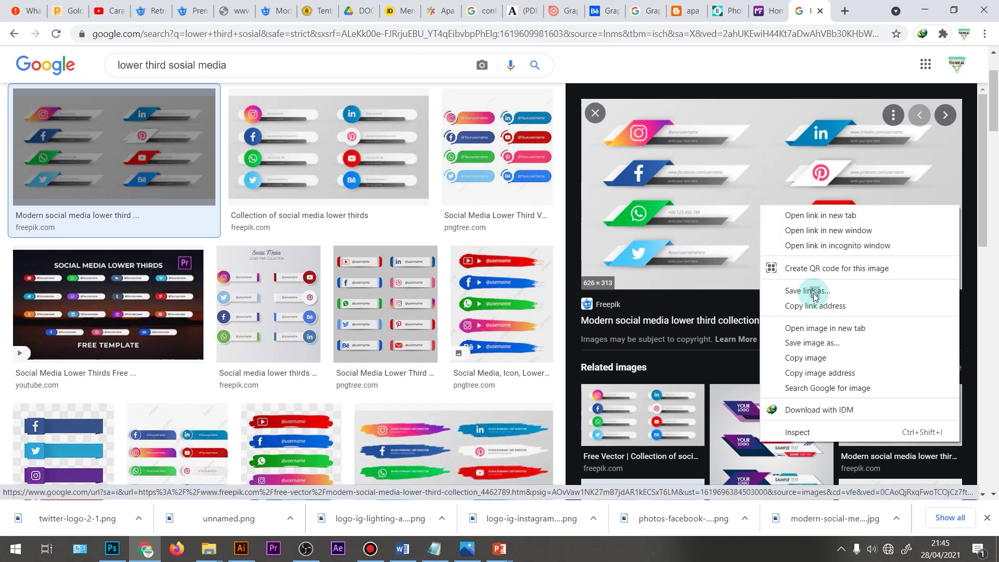
click(824, 343)
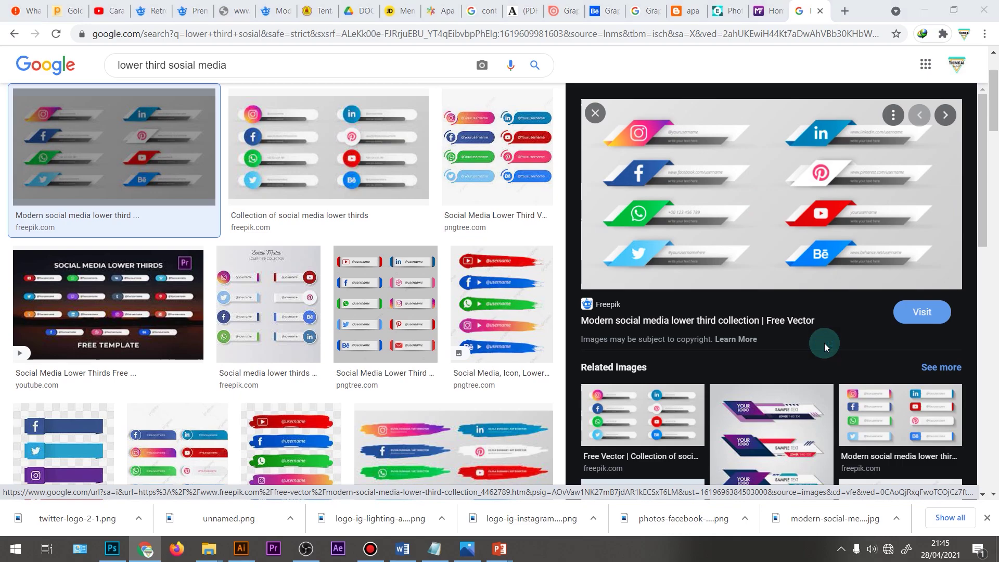
click(889, 515)
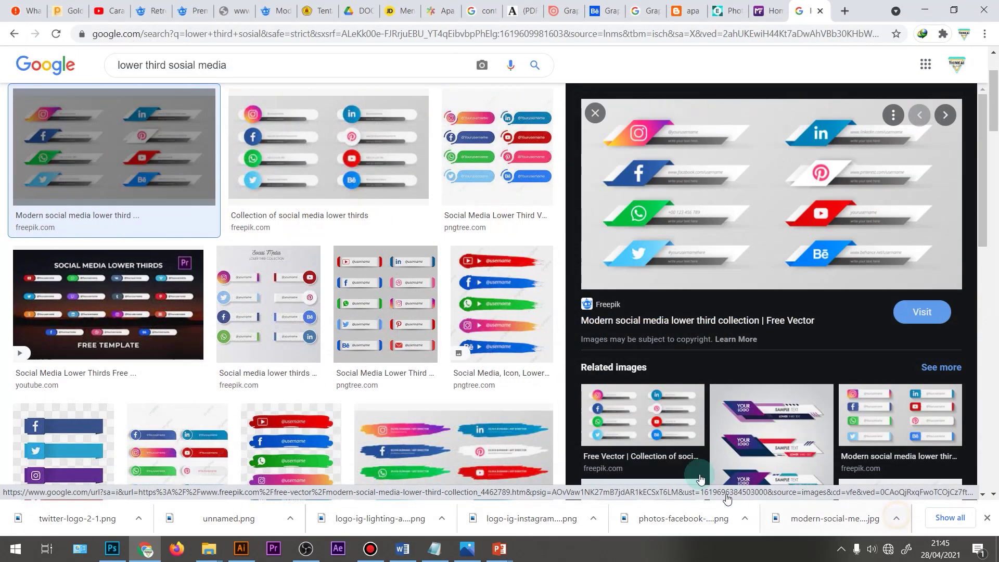
click(140, 523)
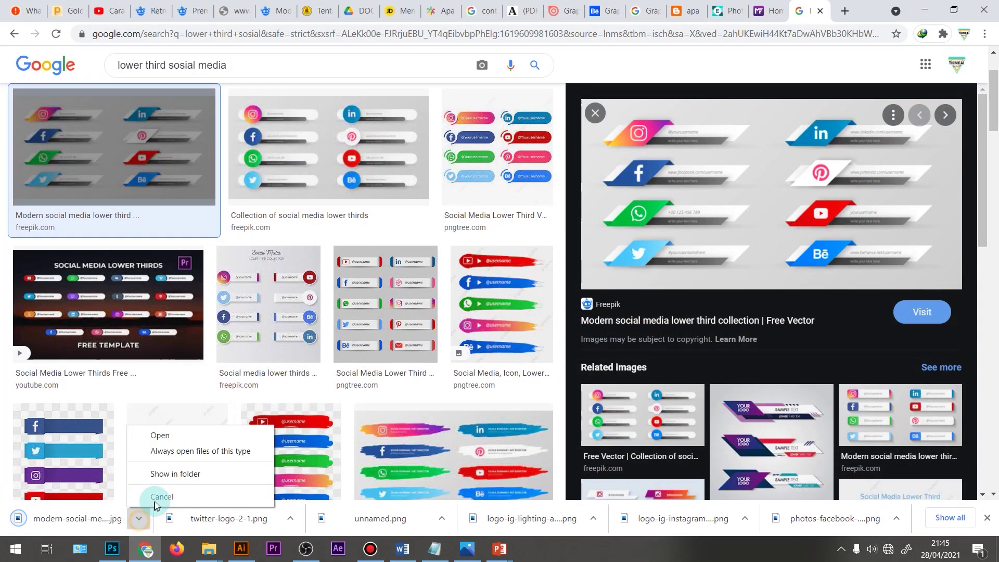
click(174, 473)
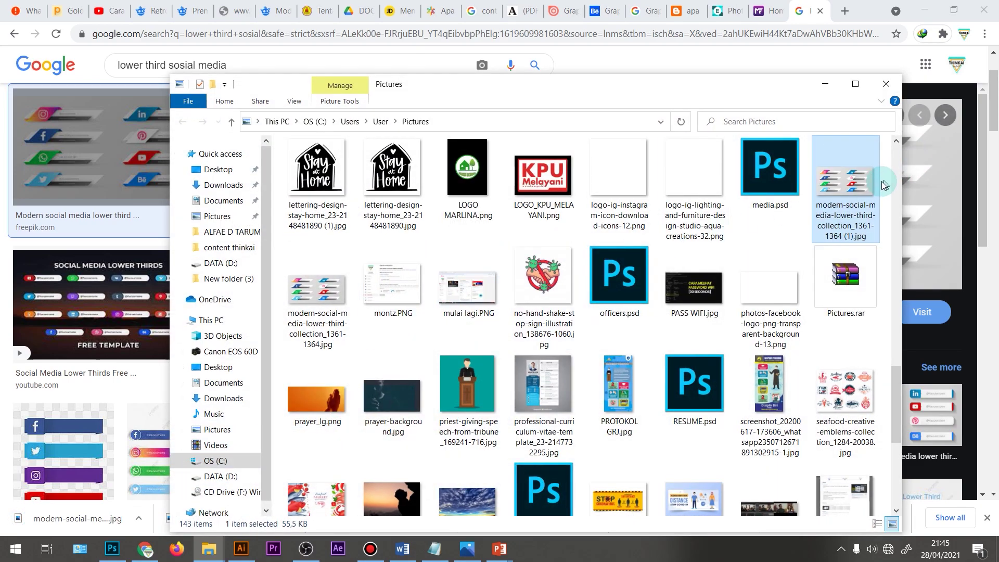
drag(848, 182, 489, 558)
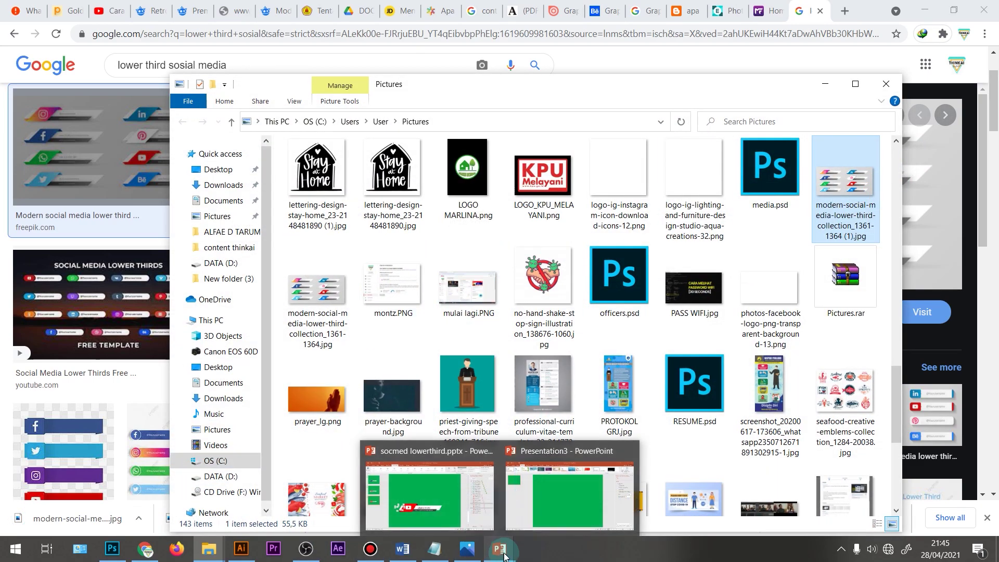
Drop the banner image on the green slide, sized about 14.27 × 7.14 cm near the top-right
mouse_move(489, 558)
mouse_down()
mouse_move(635, 370)
mouse_move(663, 234)
mouse_up()
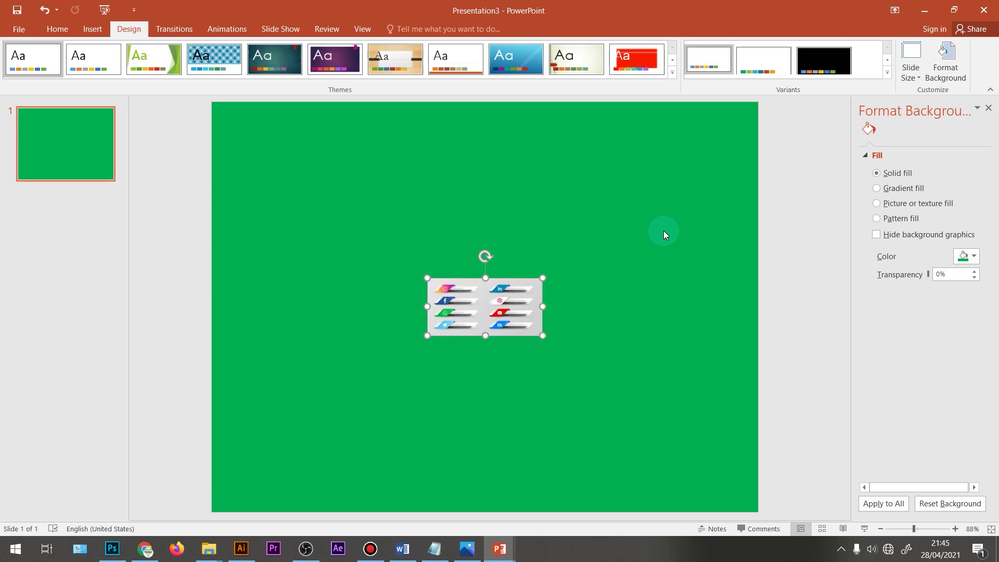
click(529, 284)
drag(539, 279, 687, 147)
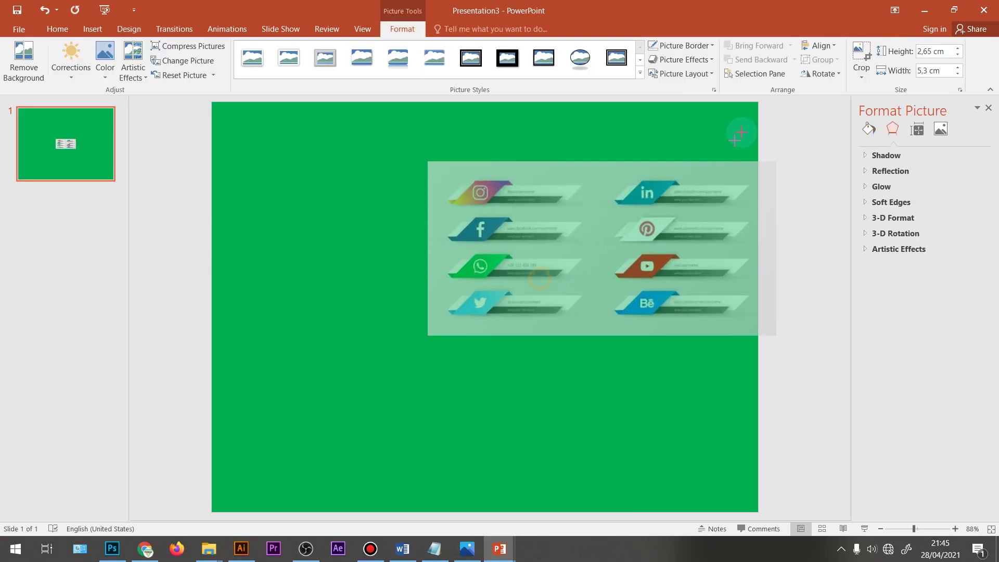
drag(630, 209, 641, 172)
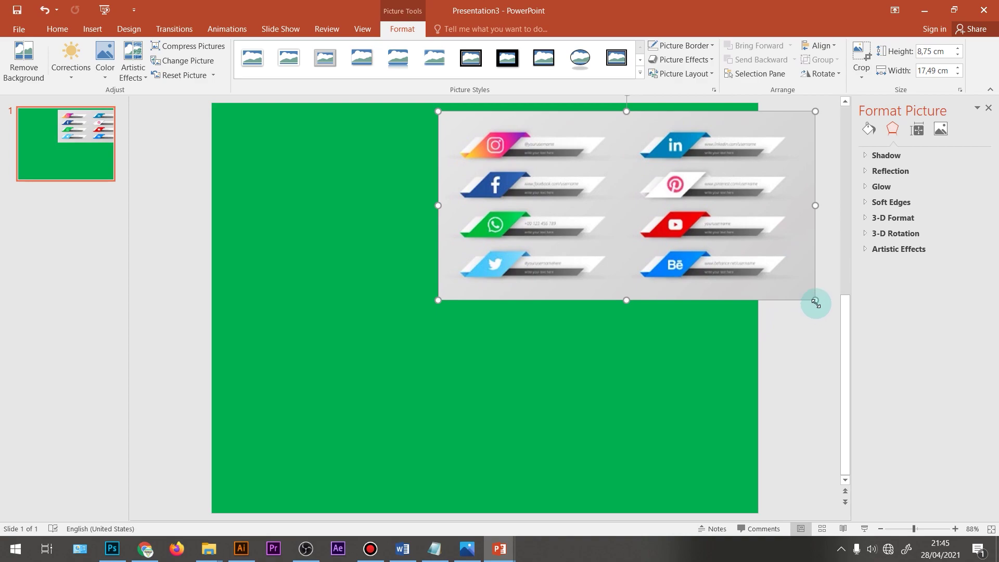
drag(815, 303, 746, 268)
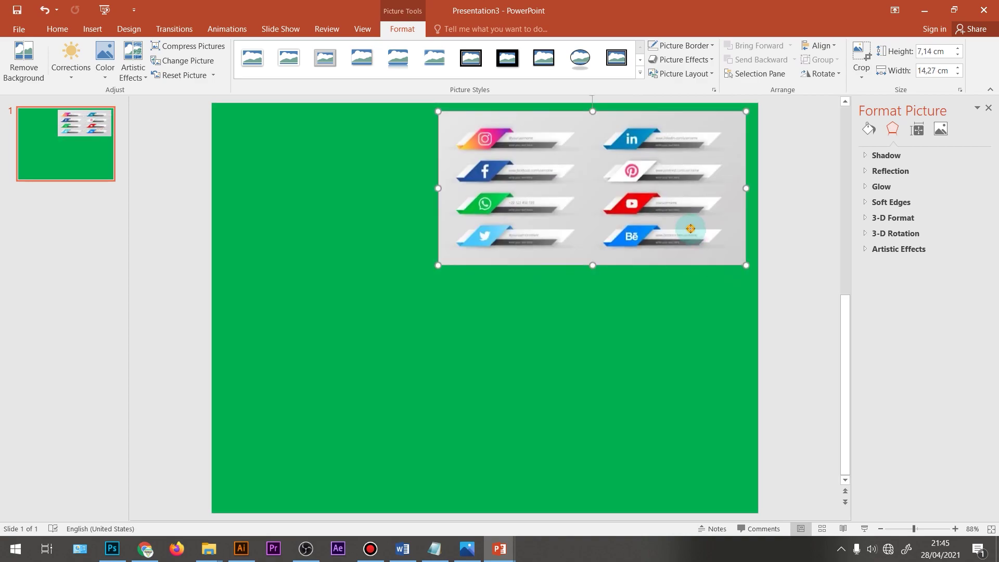
drag(690, 228, 692, 232)
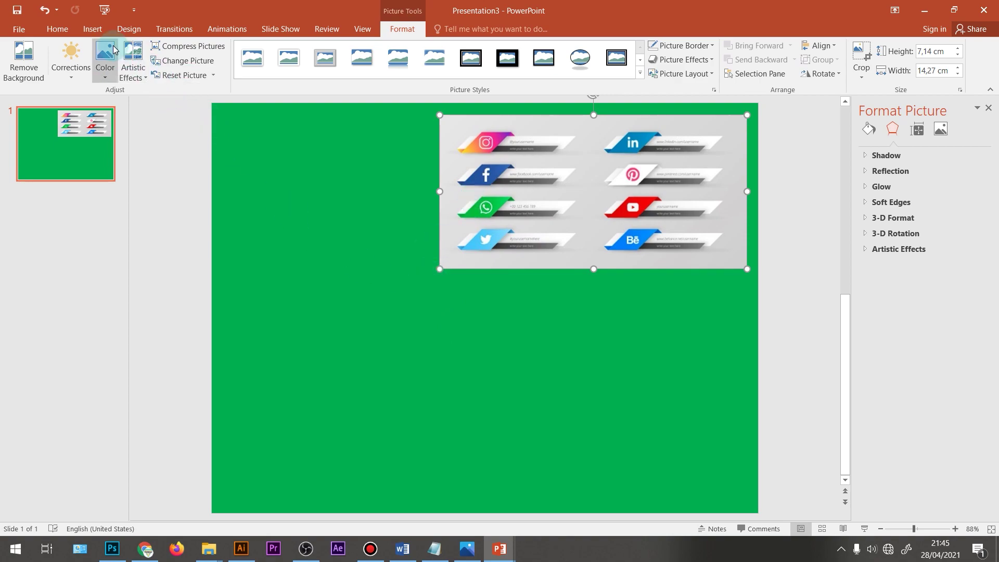
click(90, 30)
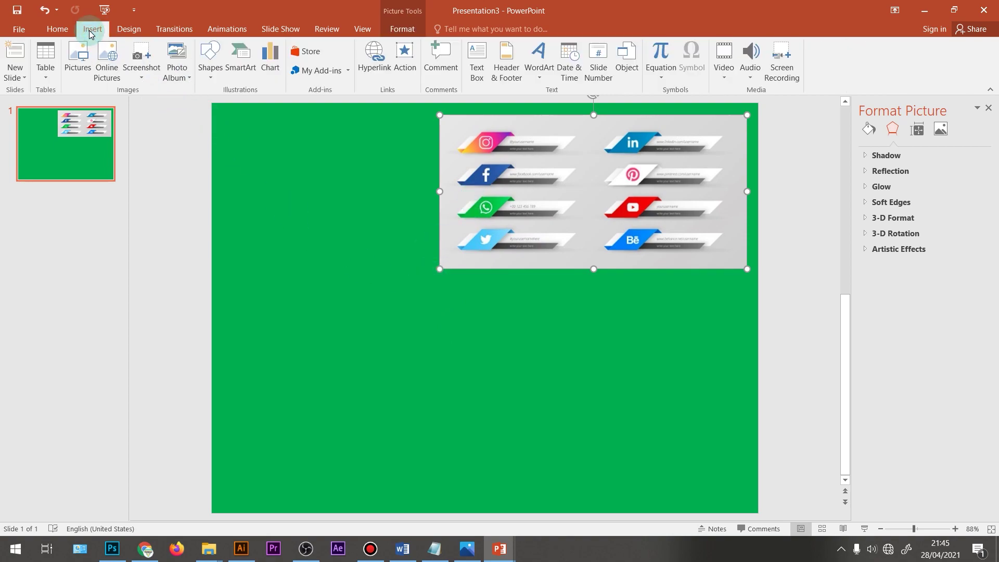
Draw a thin parallelogram bar in the lower-left of the slide
click(211, 77)
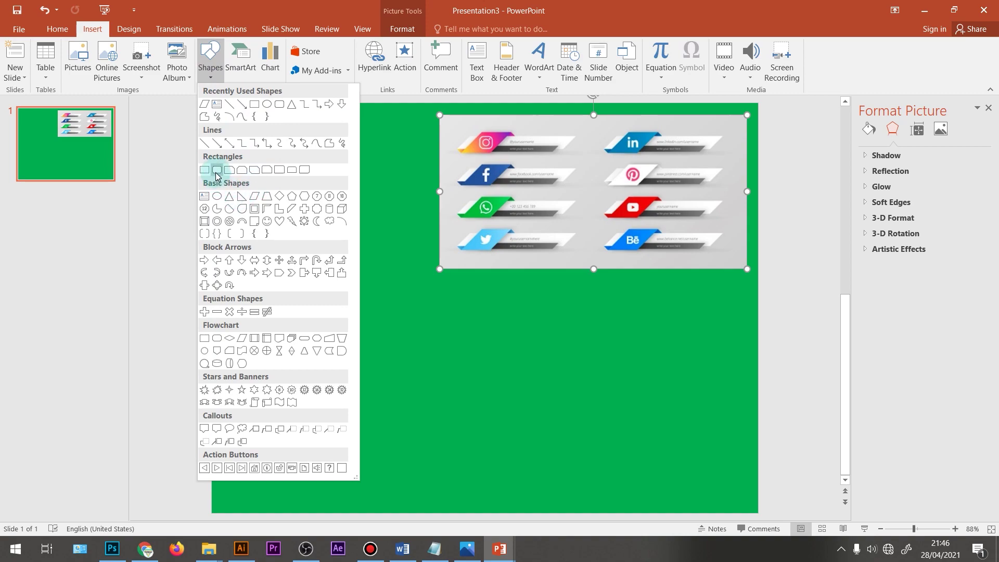
click(254, 197)
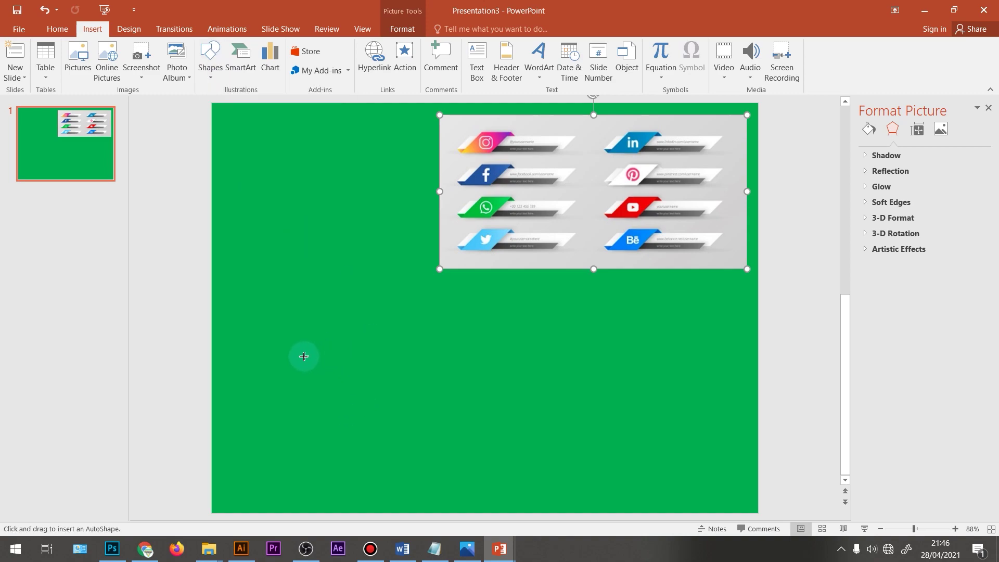
drag(297, 359, 396, 368)
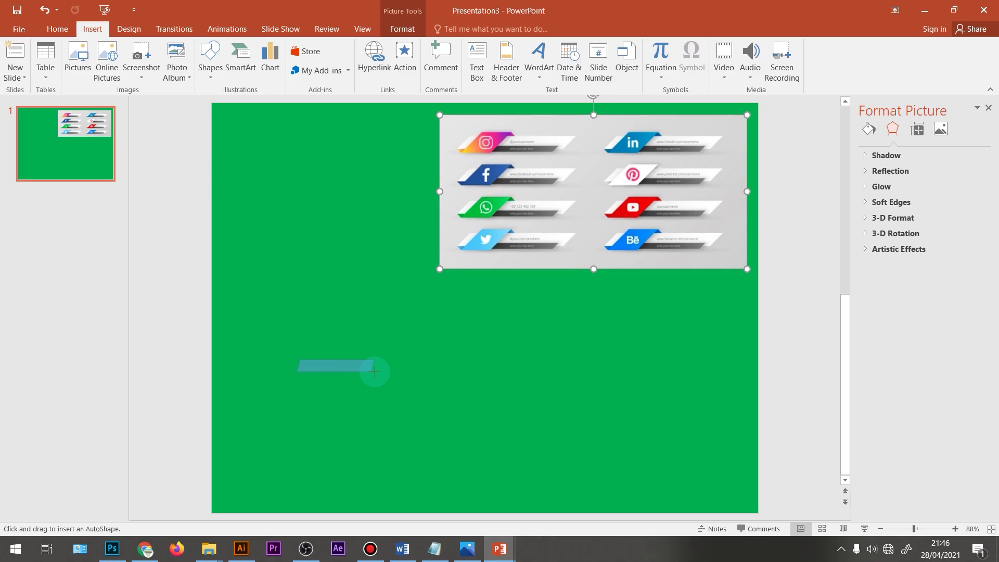
drag(374, 372, 375, 371)
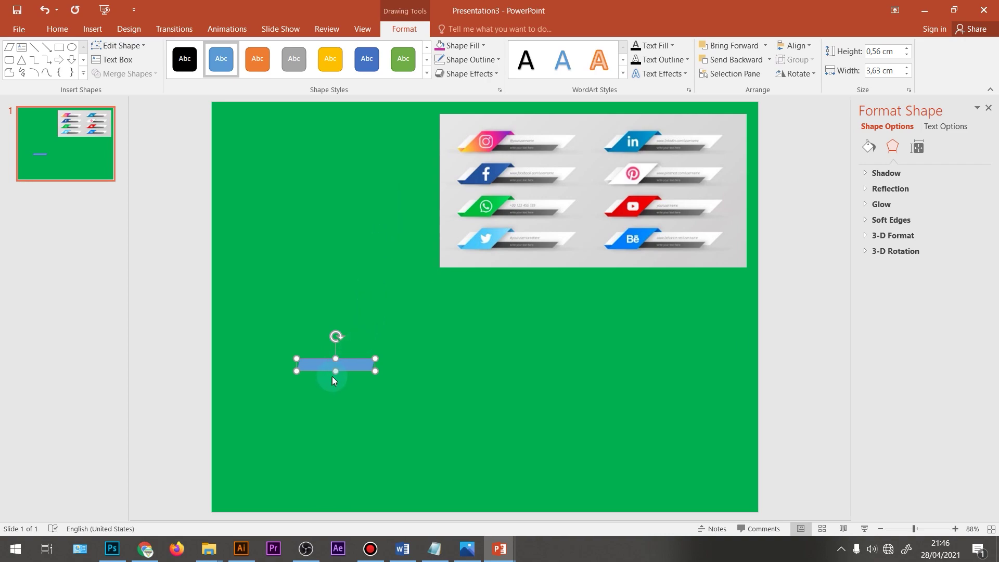
drag(335, 373, 335, 348)
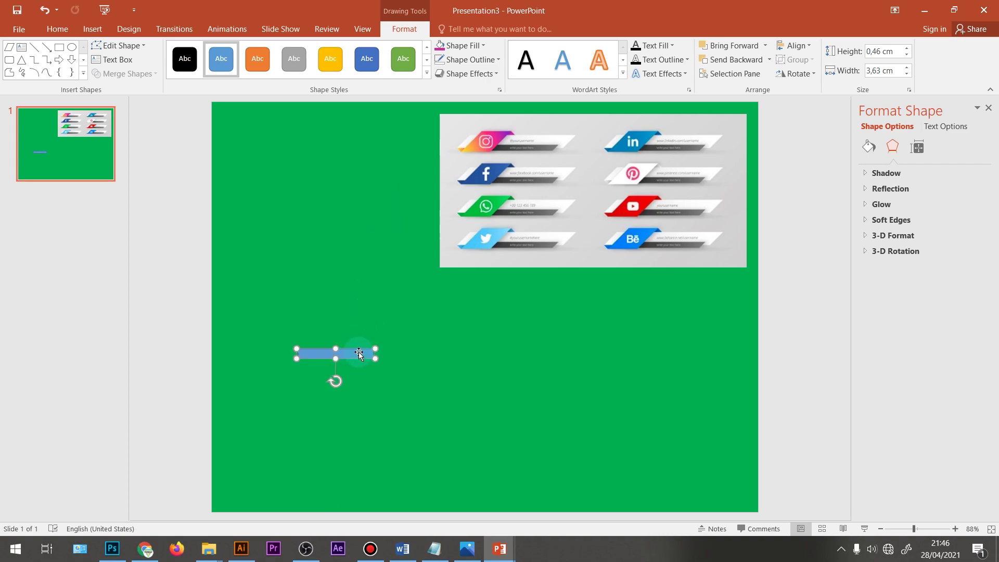
drag(359, 353, 357, 392)
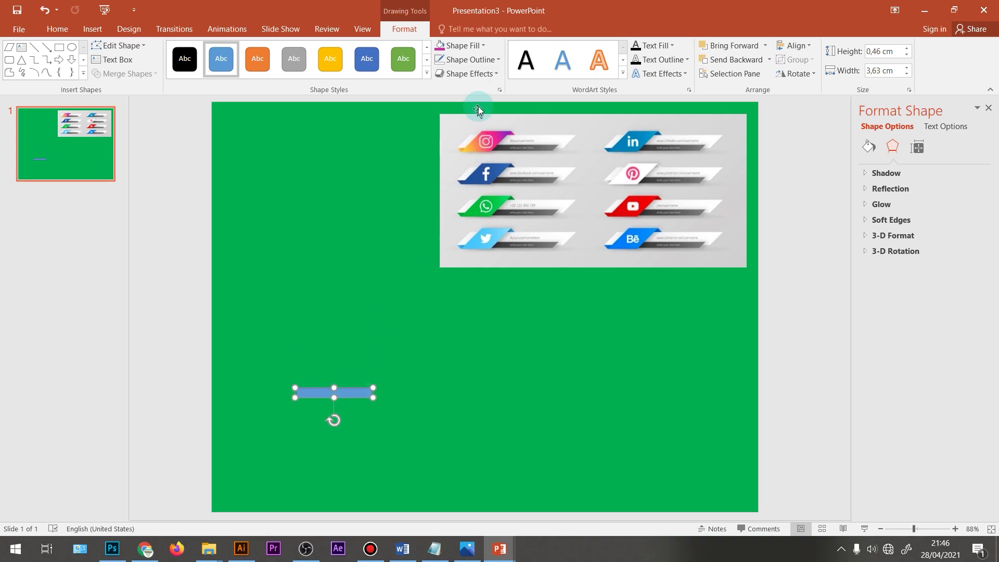
Fill the bar with the Facebook icon's dark blue via eyedropper and remove its outline
click(485, 46)
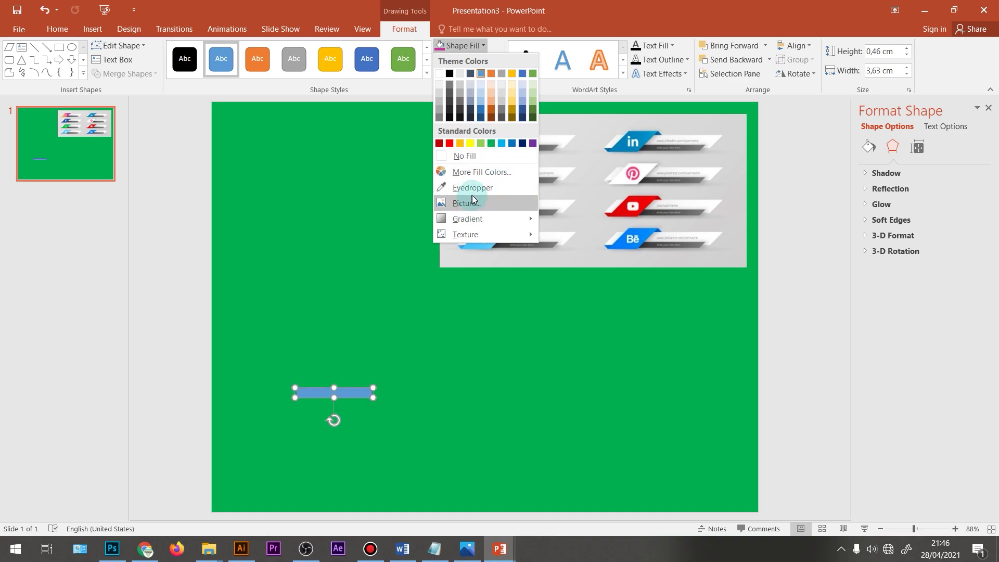
click(489, 190)
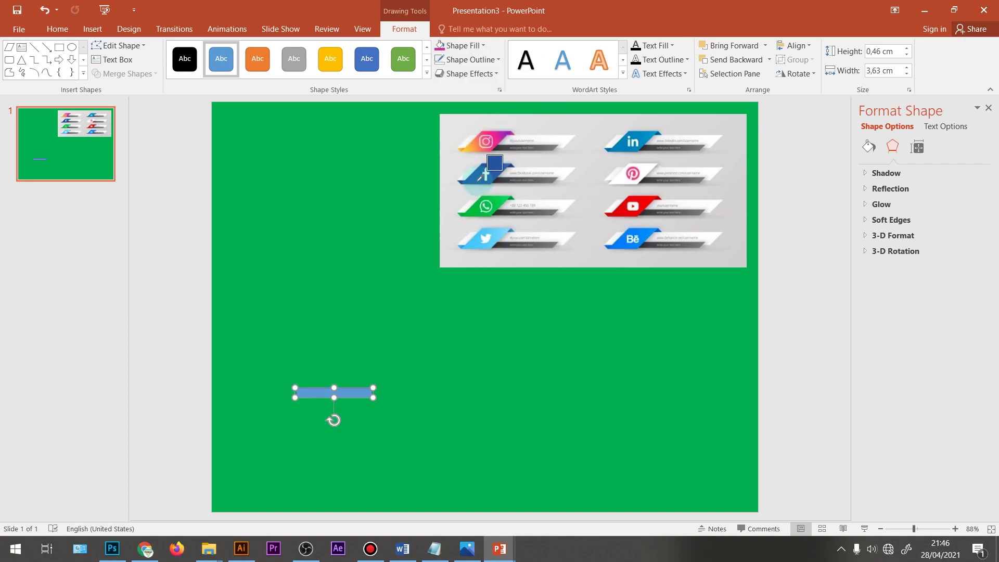
click(477, 180)
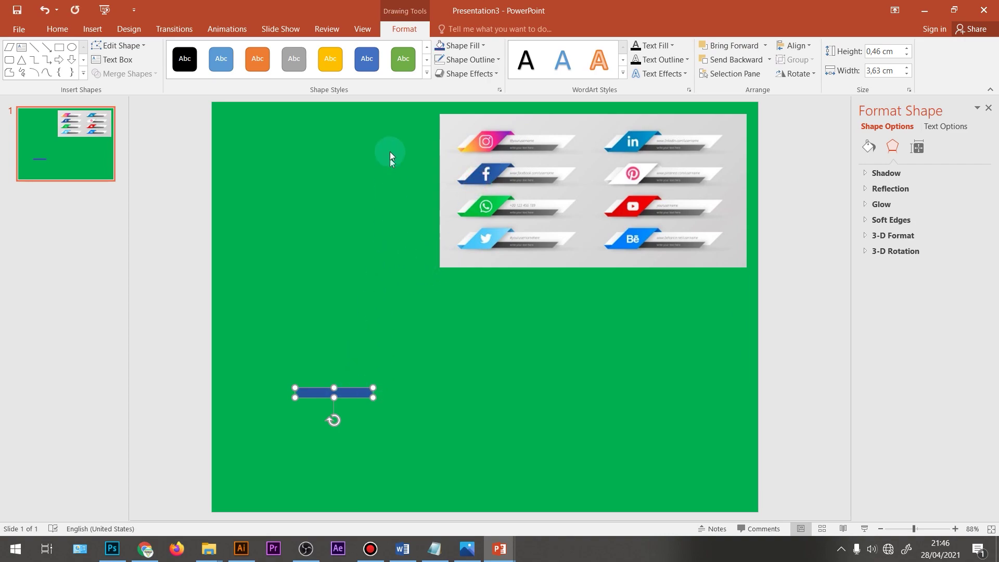
click(494, 61)
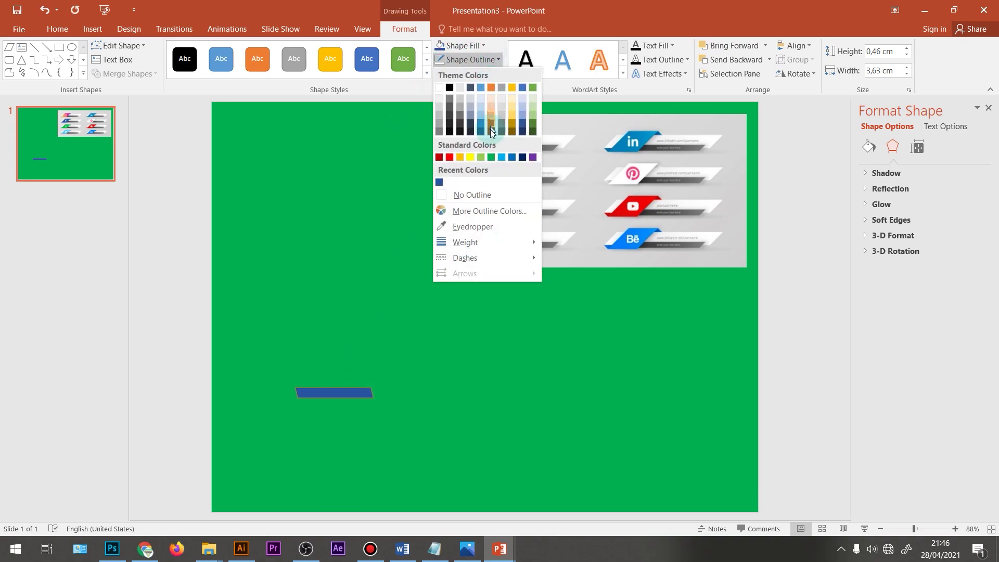
click(476, 194)
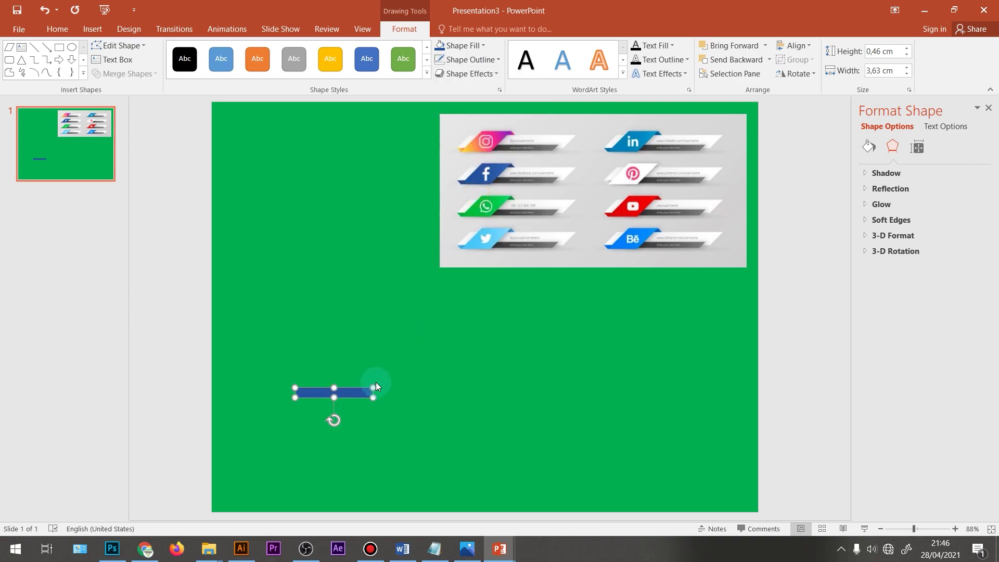
Resize the bar to about 0.85 × 4.94 cm, slant it, move it down-left, and refill with navy
drag(372, 386, 407, 381)
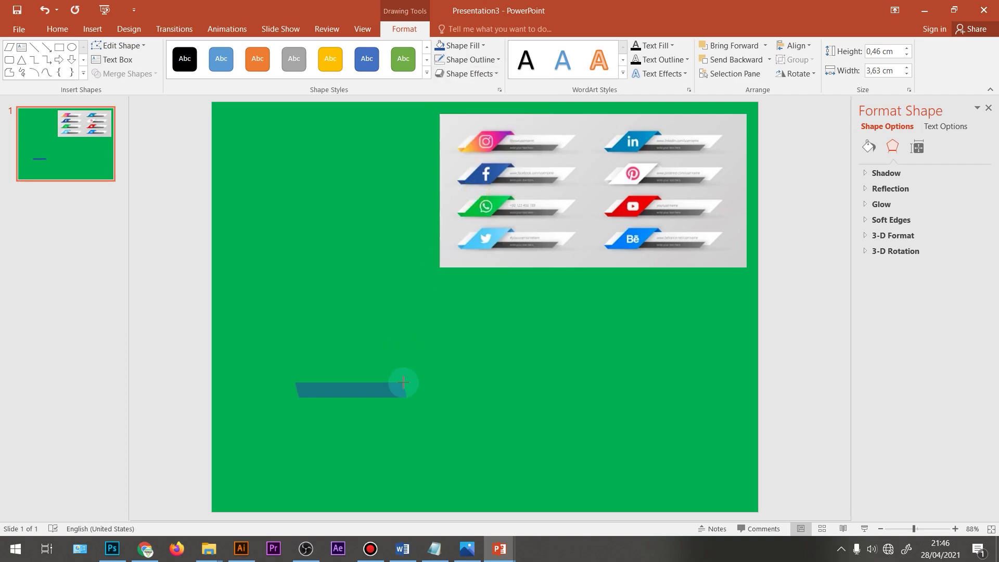
drag(400, 379, 401, 379)
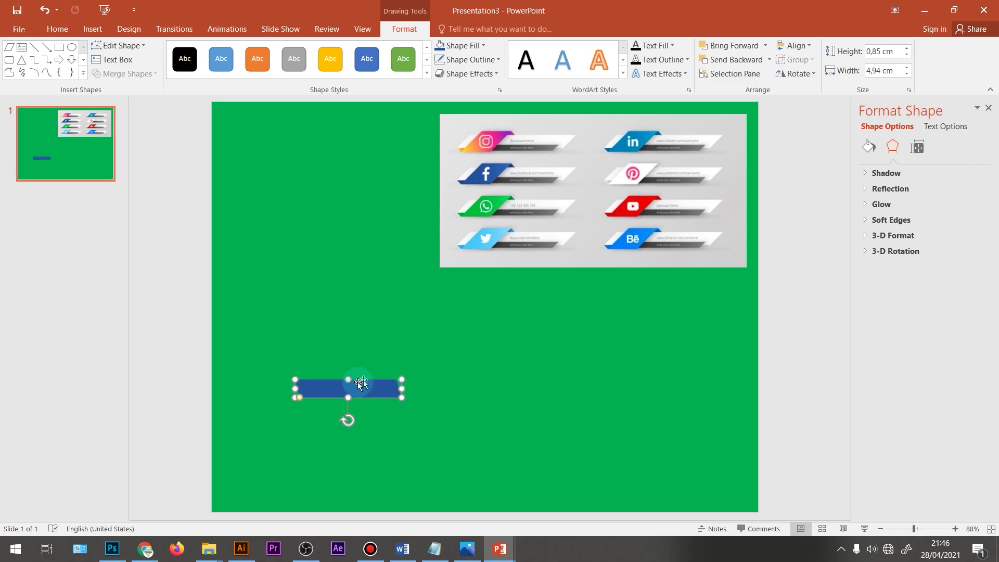
drag(299, 399, 304, 397)
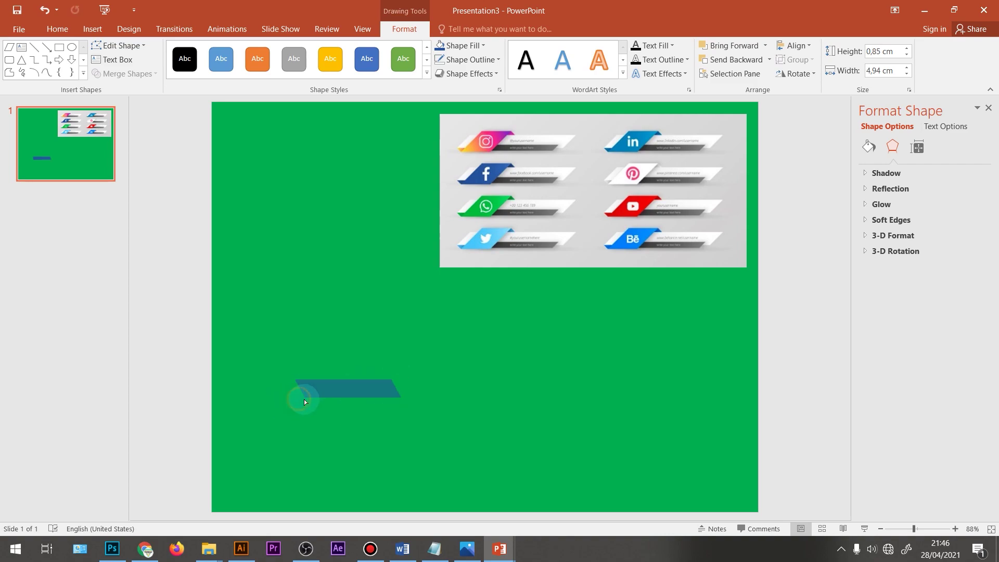
mouse_move(370, 390)
mouse_down()
mouse_move(345, 408)
mouse_move(390, 415)
mouse_up()
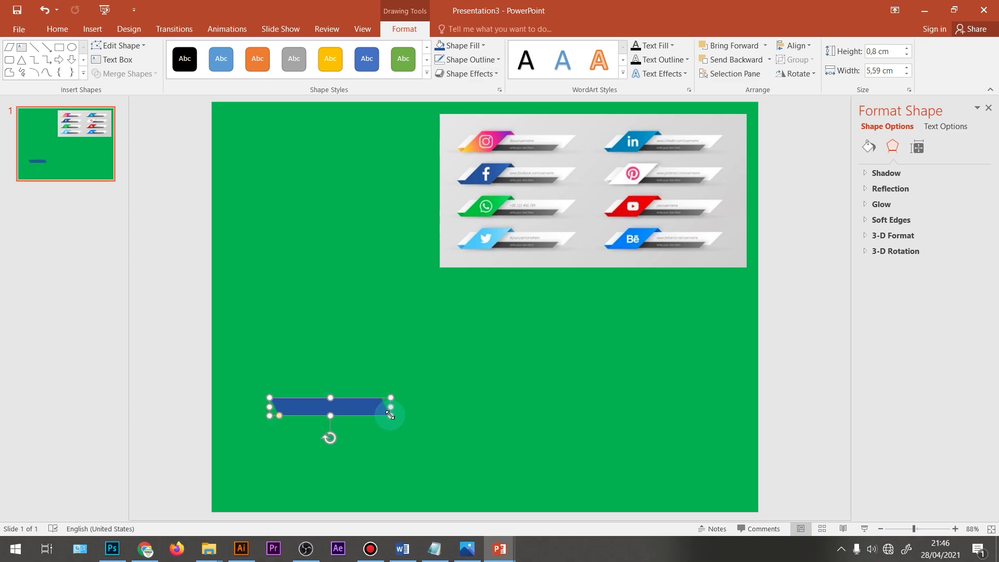
click(481, 46)
click(463, 213)
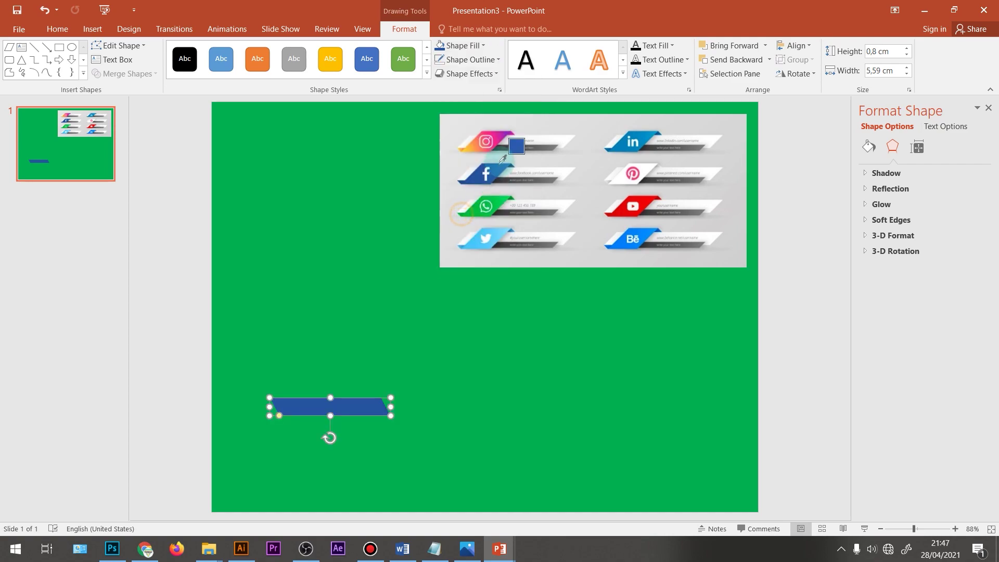
click(513, 164)
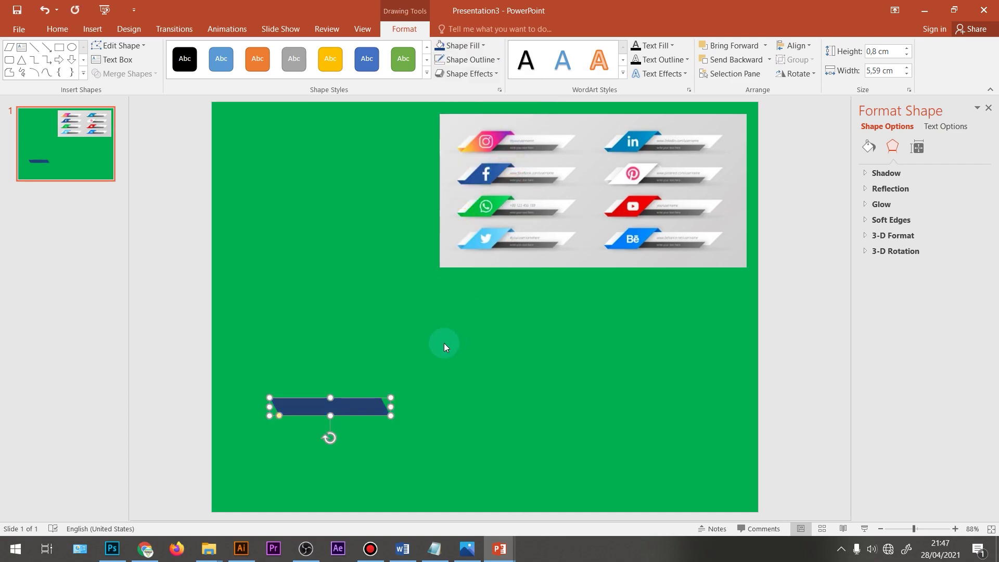
Duplicate the navy bar and enlarge the copy into a tall parallelogram over the original
key(ctrl+d)
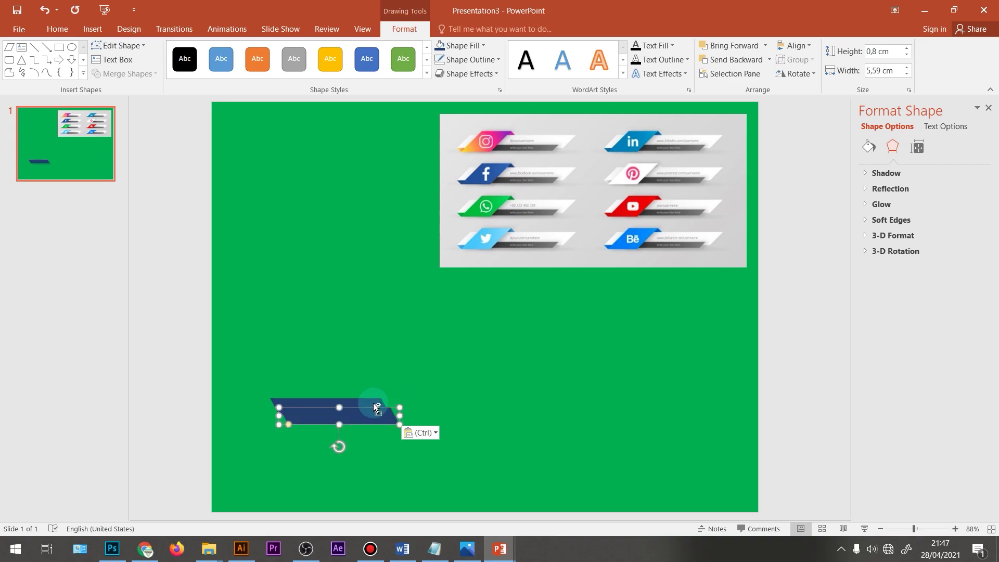
drag(365, 416, 398, 345)
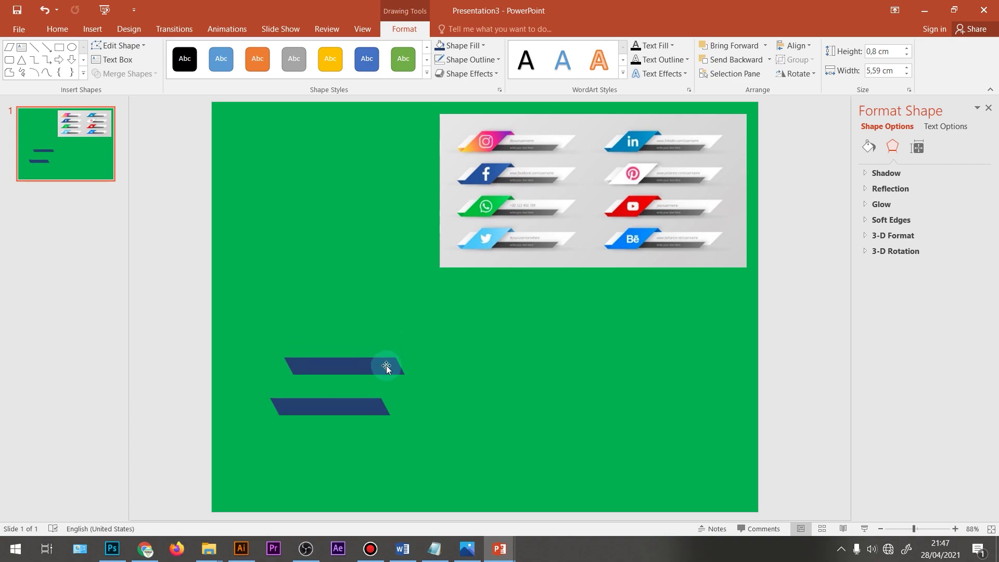
mouse_move(398, 346)
mouse_down()
mouse_move(382, 368)
mouse_move(356, 299)
mouse_up()
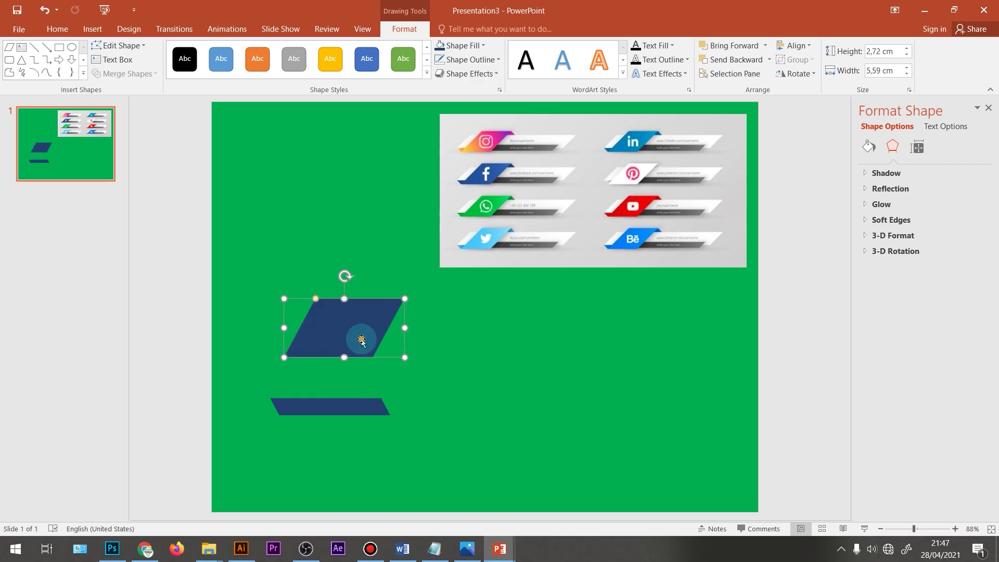
mouse_move(357, 338)
mouse_down()
mouse_move(349, 401)
mouse_move(359, 398)
mouse_up()
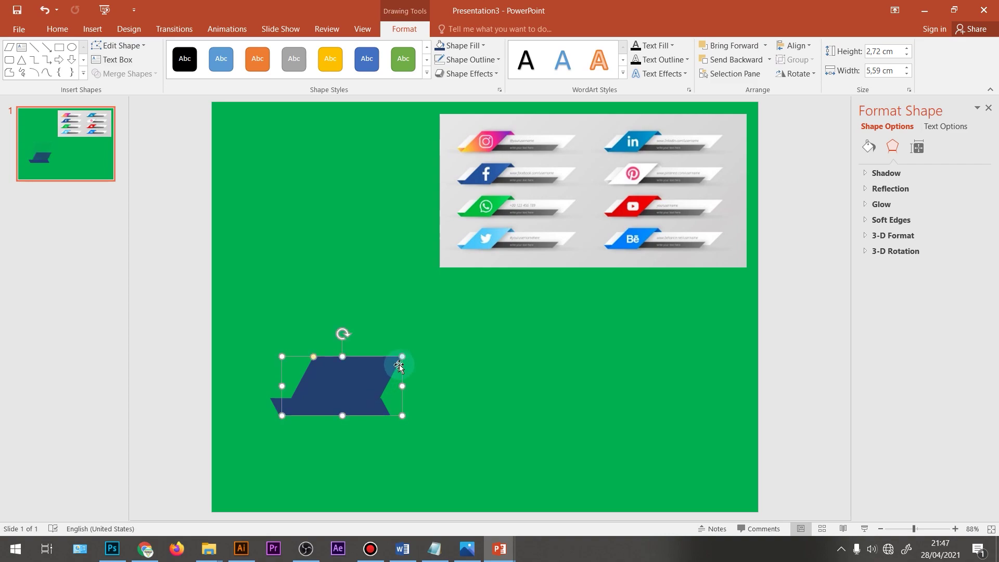
mouse_move(405, 358)
mouse_down()
mouse_move(432, 340)
mouse_move(379, 359)
mouse_move(385, 368)
mouse_up()
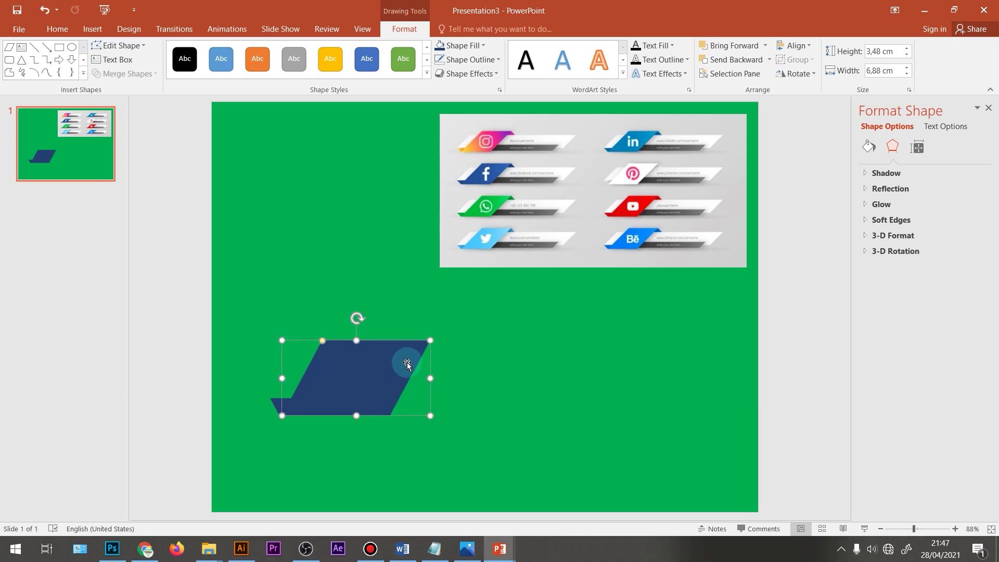
Fill the large parallelogram with a recent brighter blue and settle it in place
click(462, 46)
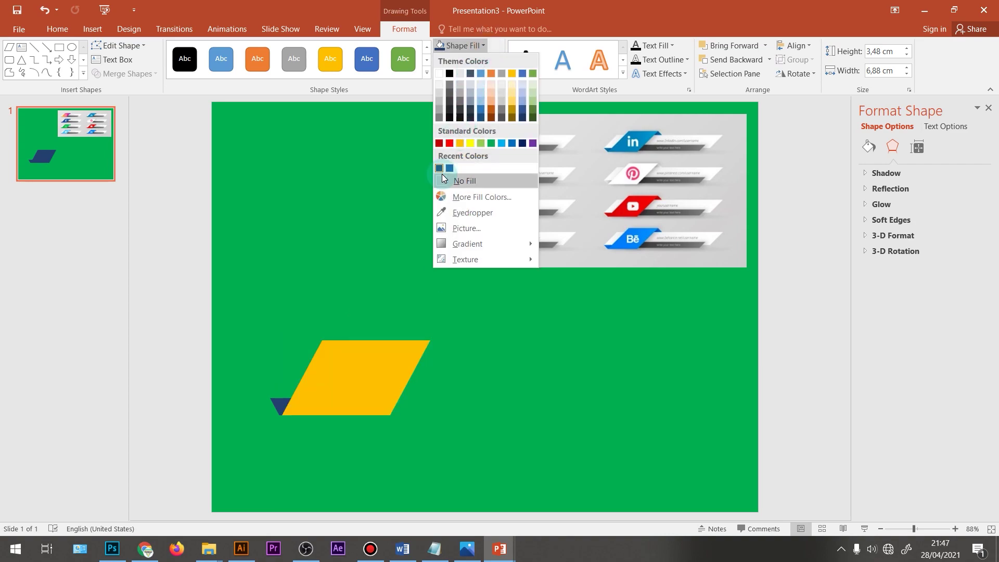
click(439, 167)
click(514, 370)
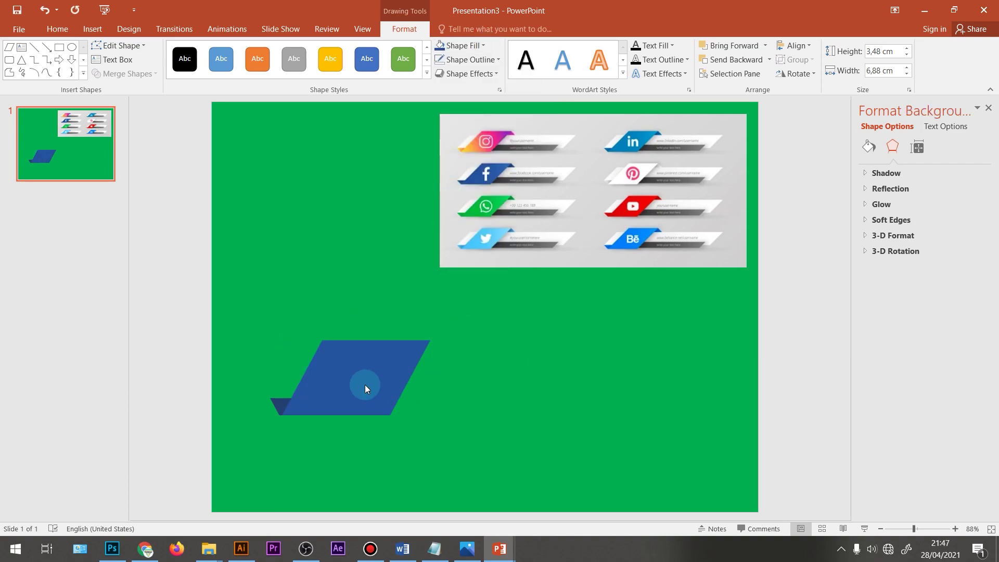
drag(365, 387, 363, 387)
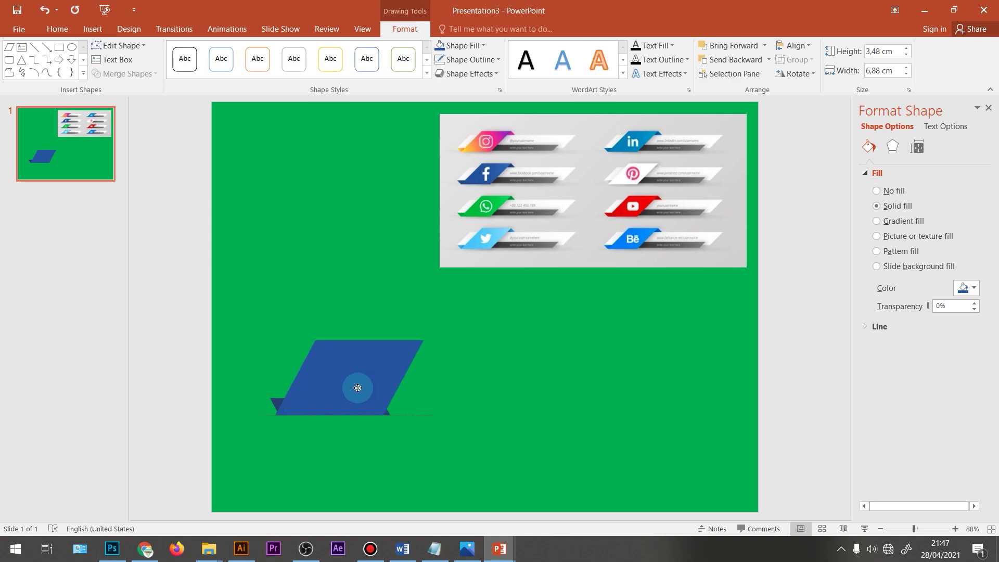
drag(362, 387, 431, 378)
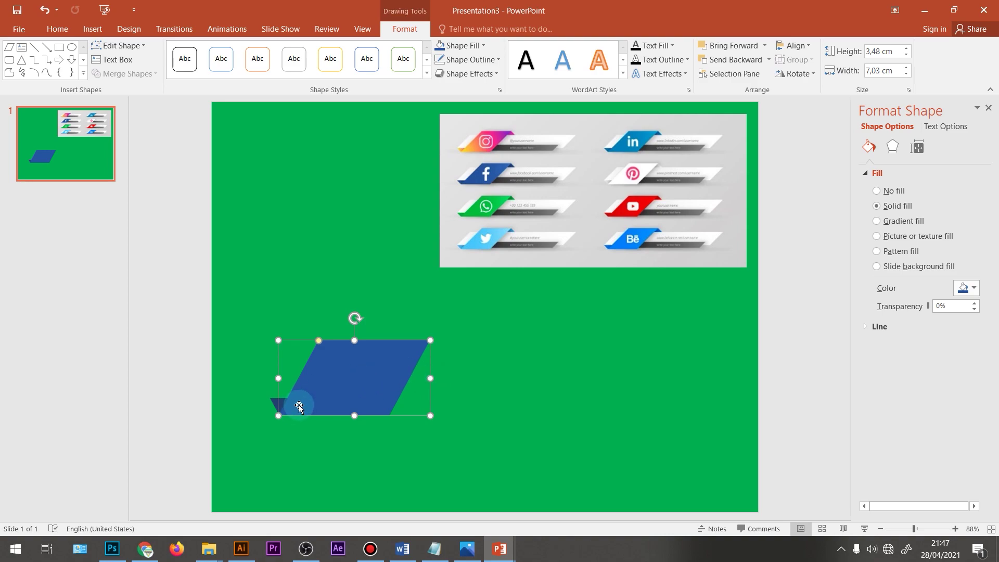
click(275, 401)
Paste another thin navy bar at the large shape's top edge and send it one layer backward
key(ctrl+v)
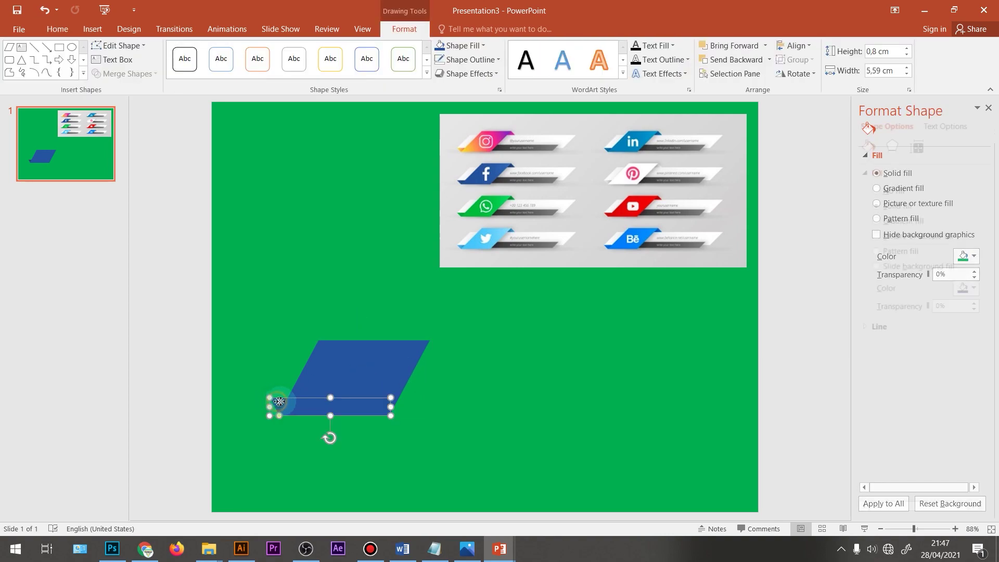
drag(351, 420, 396, 357)
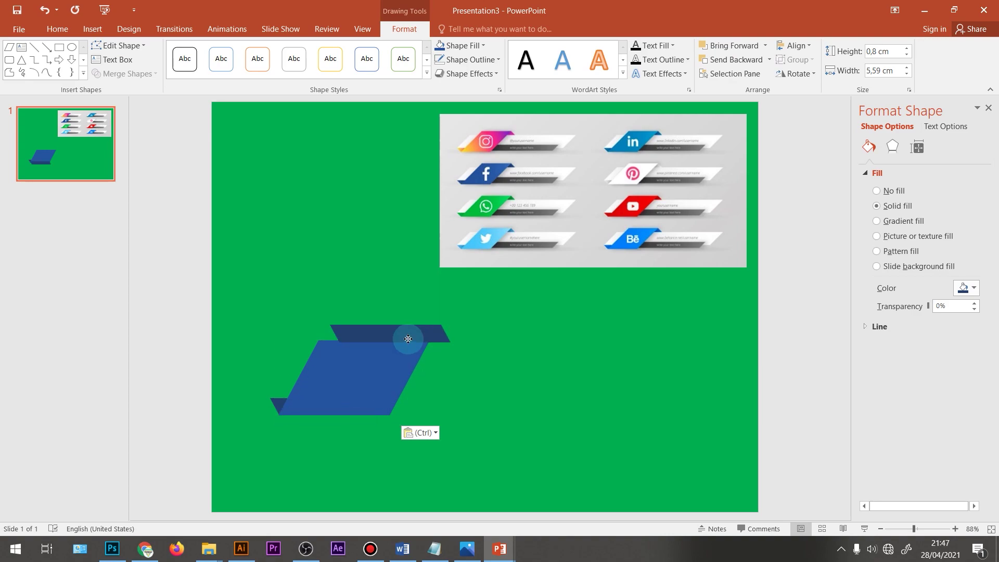
right_click(409, 356)
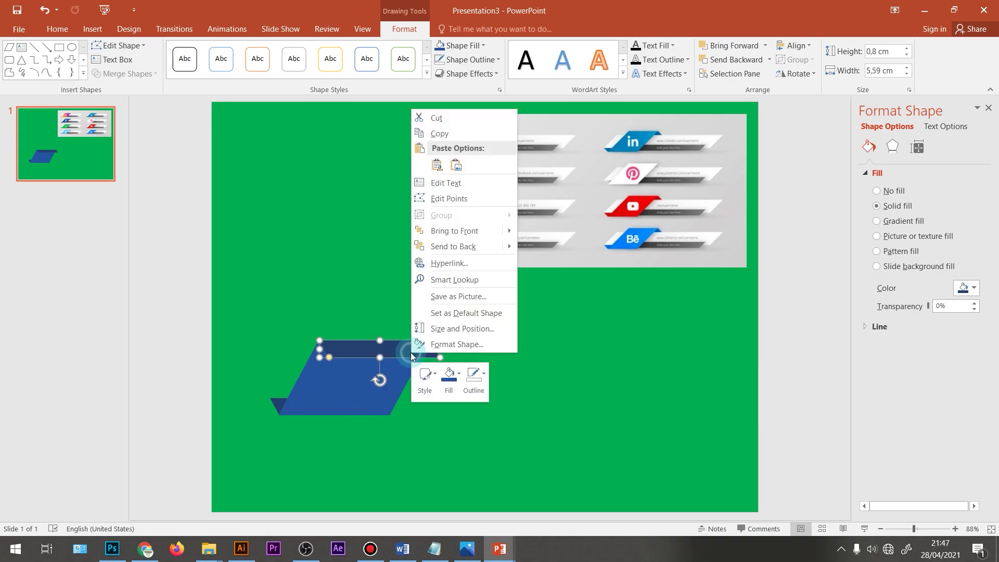
mouse_move(454, 247)
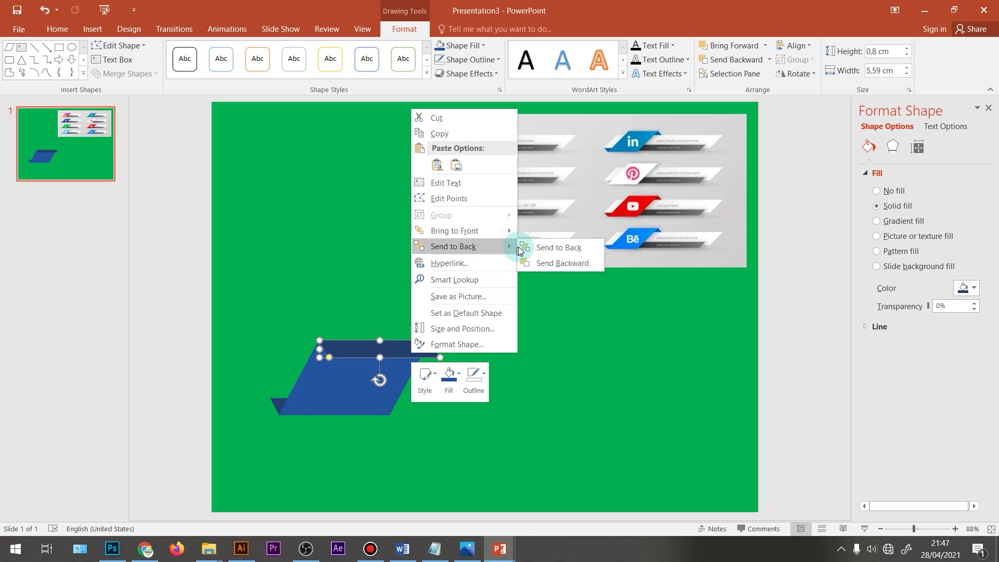
click(560, 263)
click(517, 396)
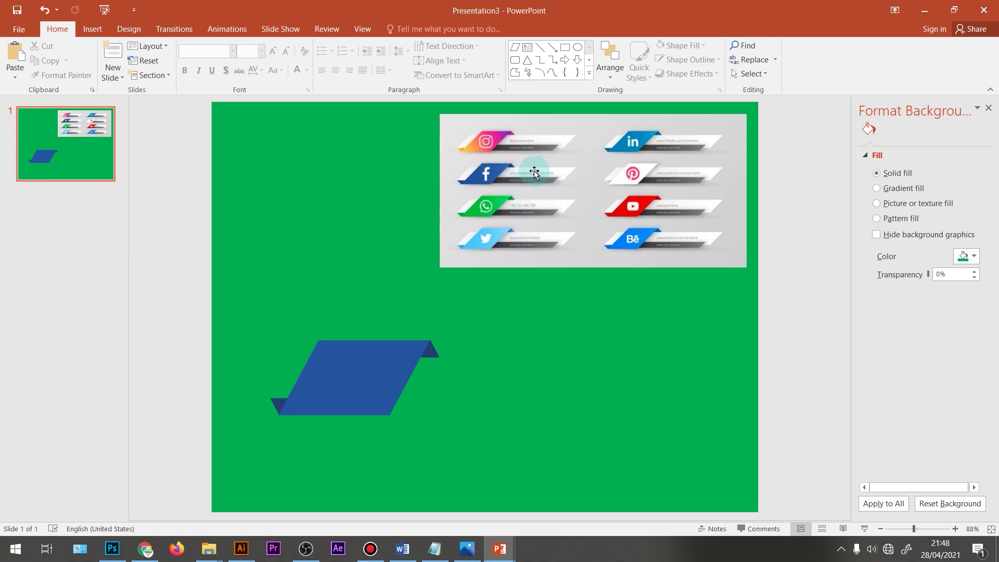
Duplicate the blue parallelogram and fill the copy with white
click(369, 379)
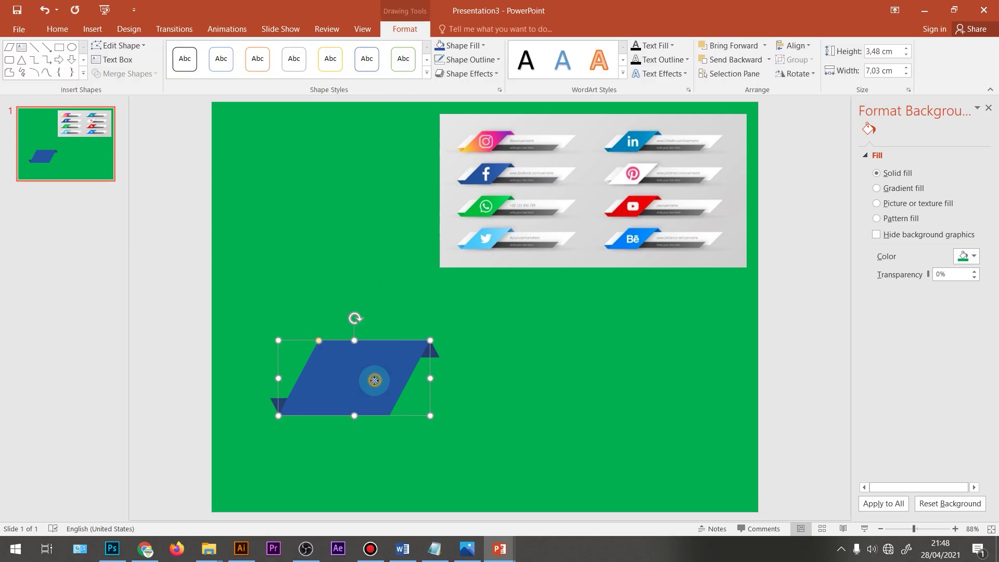
drag(373, 379, 525, 388)
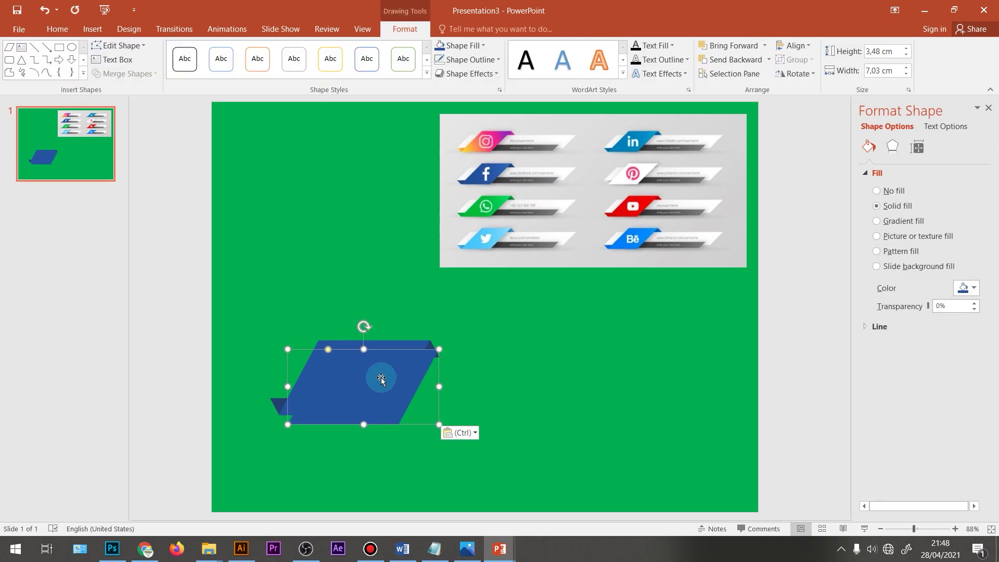
click(457, 45)
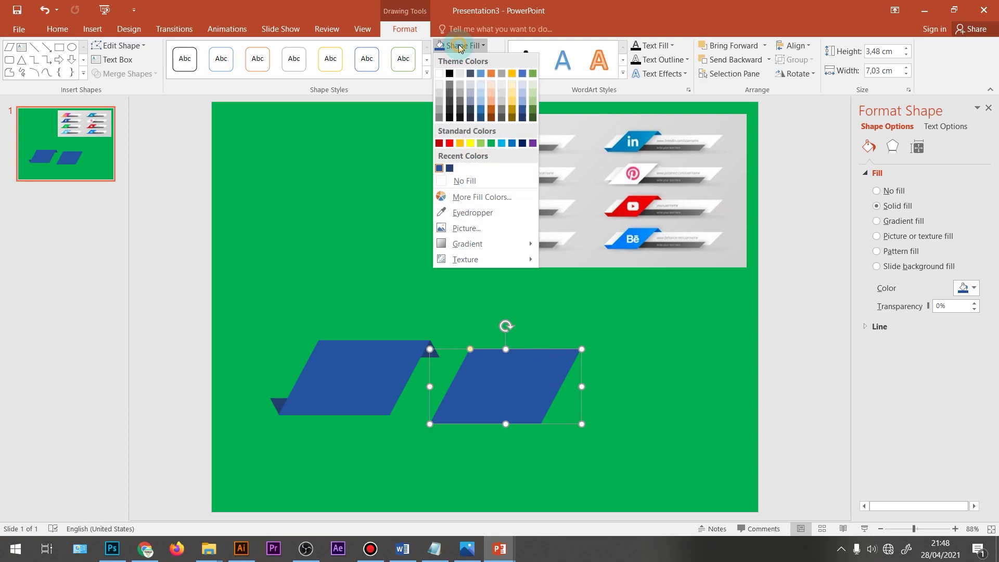
click(439, 73)
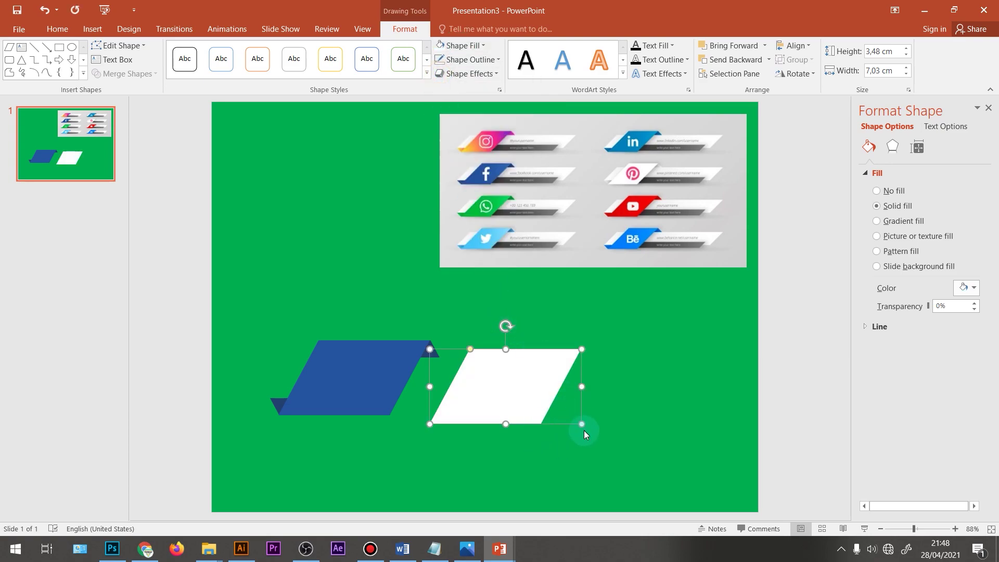
Stretch the white copy into a 17,05 cm long bar and send it behind the blue shape
mouse_move(582, 423)
mouse_down()
mouse_move(574, 394)
mouse_move(381, 373)
mouse_move(633, 363)
mouse_up()
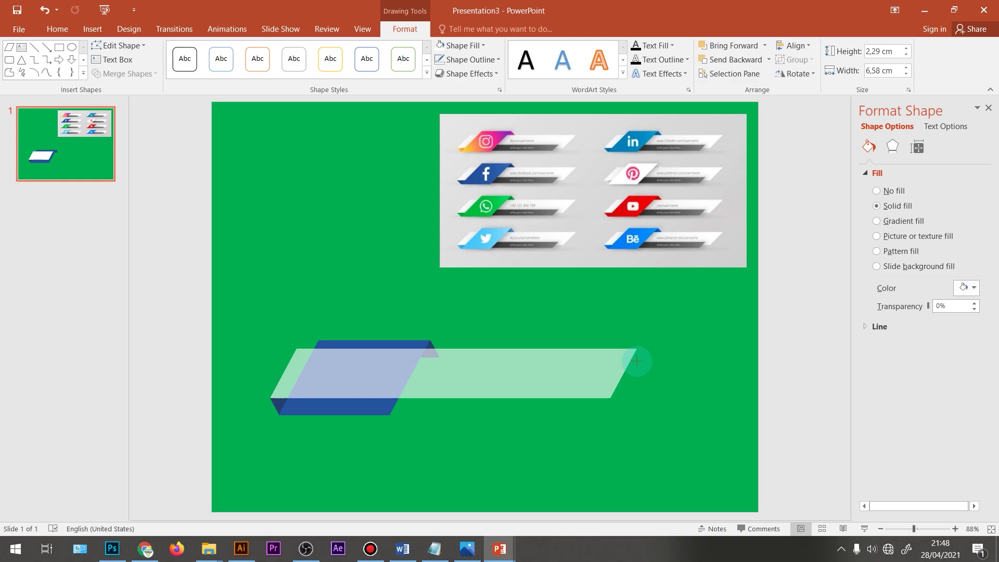
drag(637, 361, 637, 362)
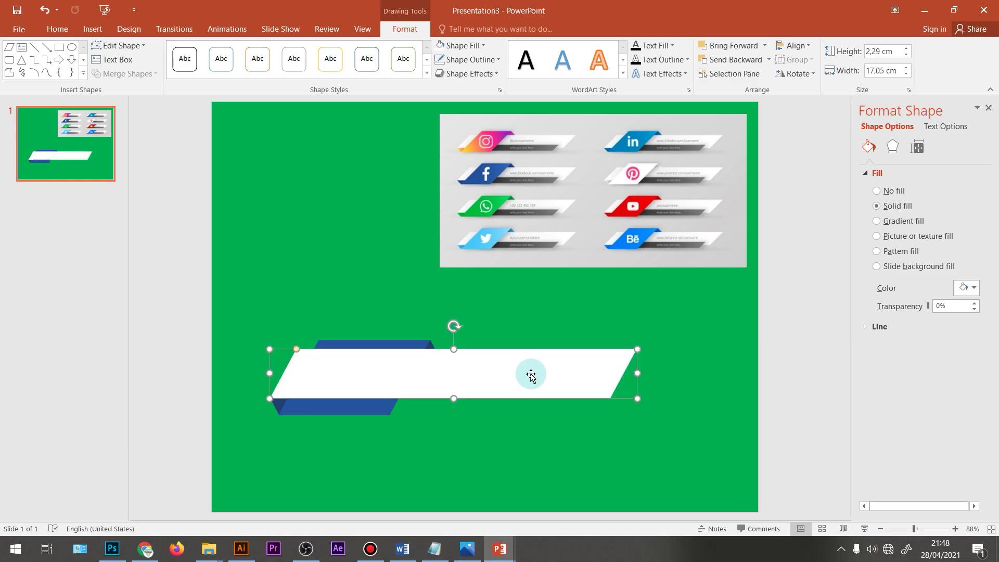
right_click(554, 367)
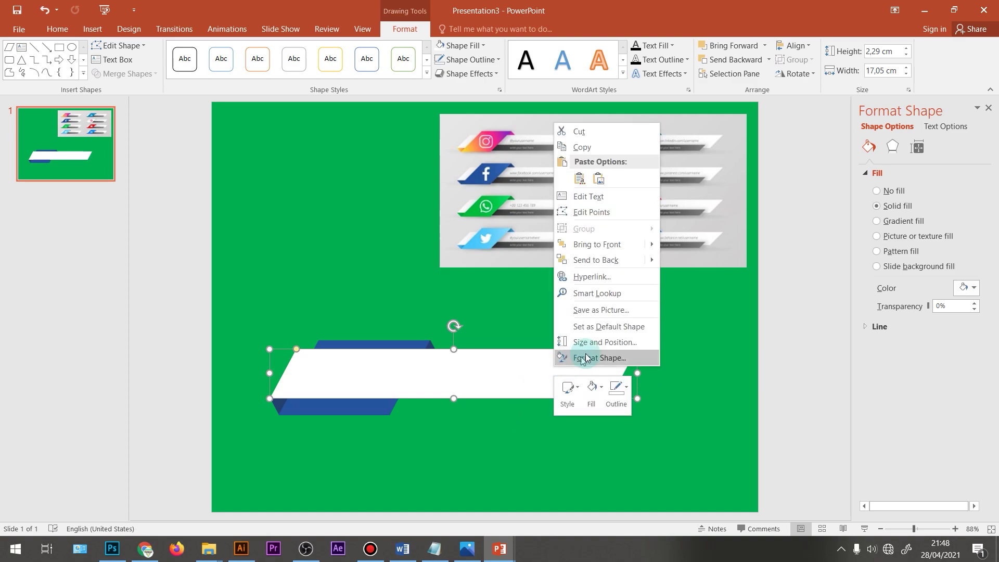
mouse_move(596, 260)
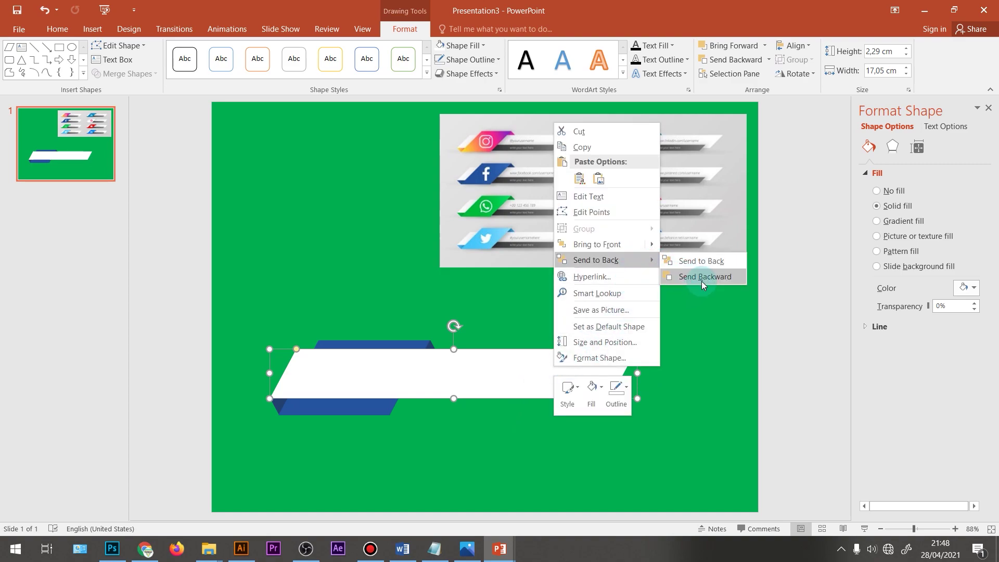
click(700, 278)
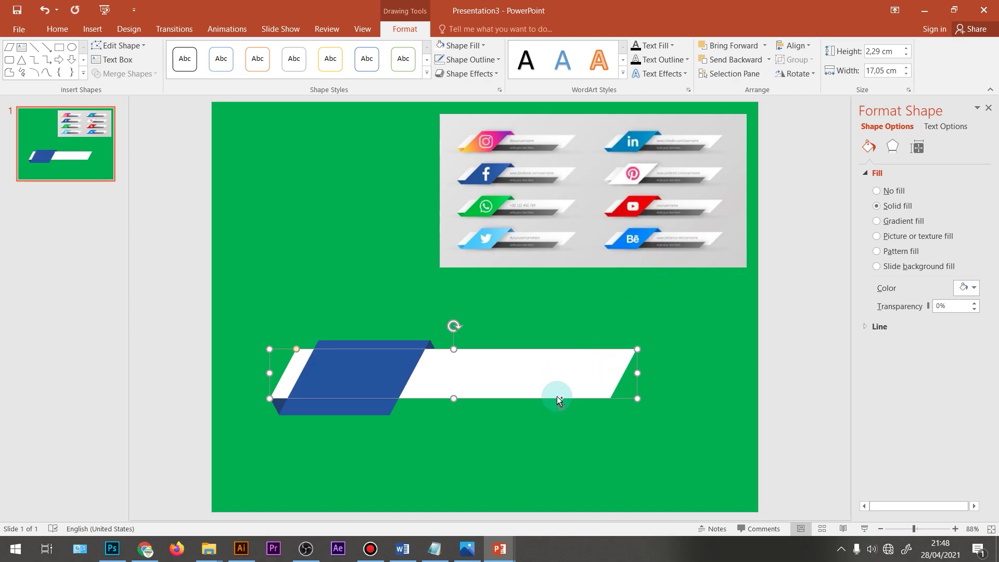
Copy the white bar, make the copy thin, and place it under the blue shape
key(ctrl+v)
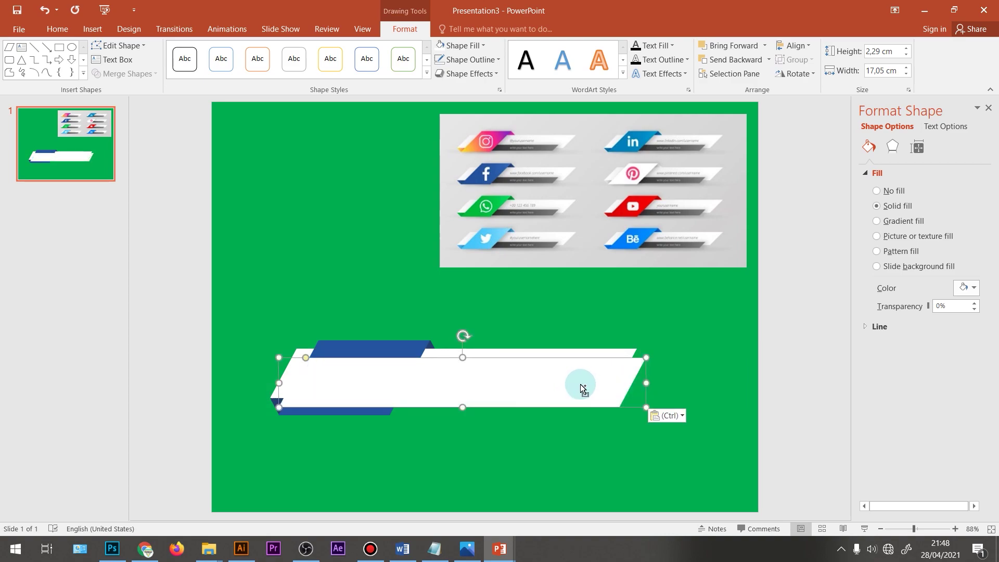
mouse_move(569, 395)
mouse_down()
mouse_move(595, 388)
mouse_move(570, 379)
mouse_up()
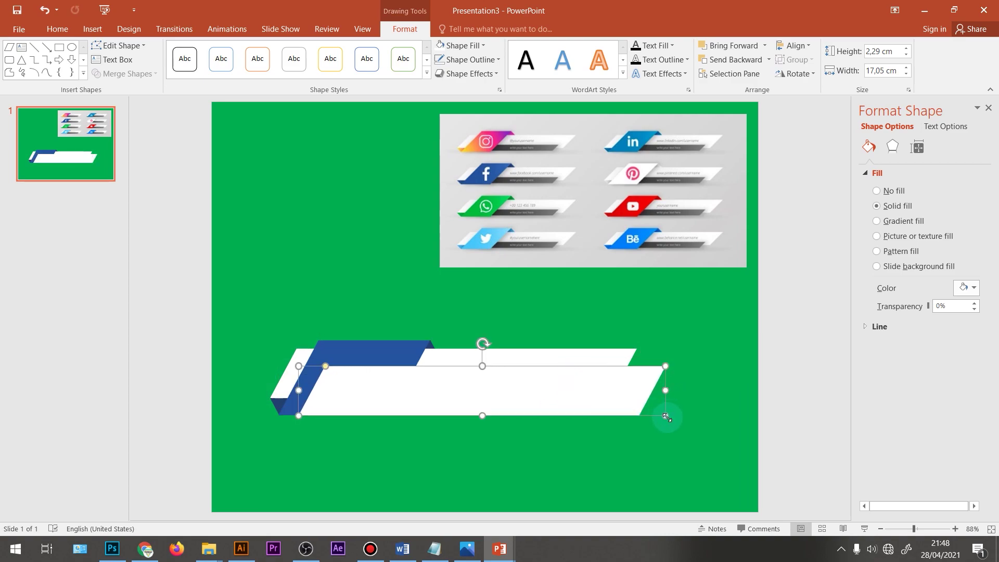
drag(665, 416, 640, 398)
drag(566, 383, 554, 385)
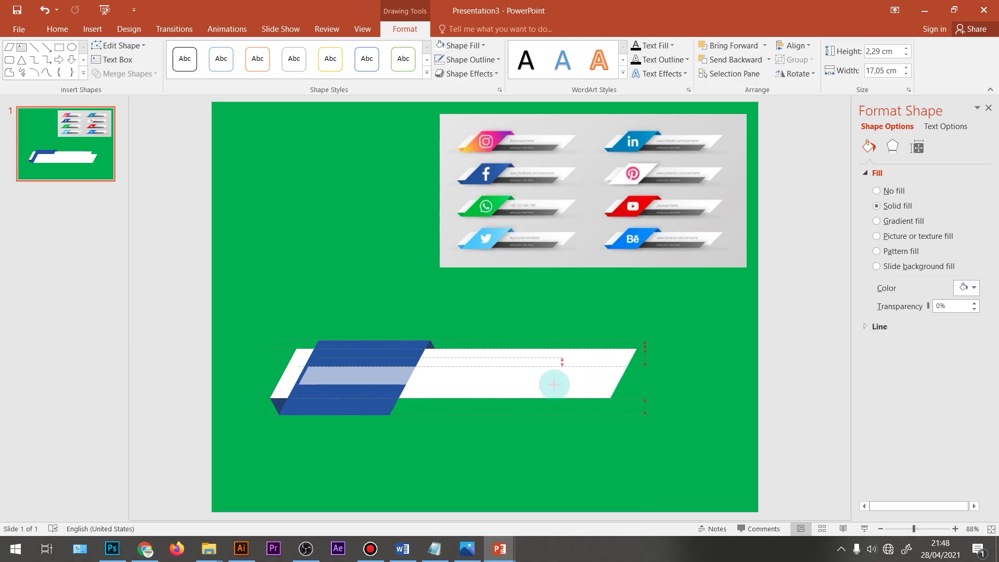
mouse_move(554, 385)
mouse_down()
mouse_move(506, 392)
mouse_move(520, 396)
mouse_up()
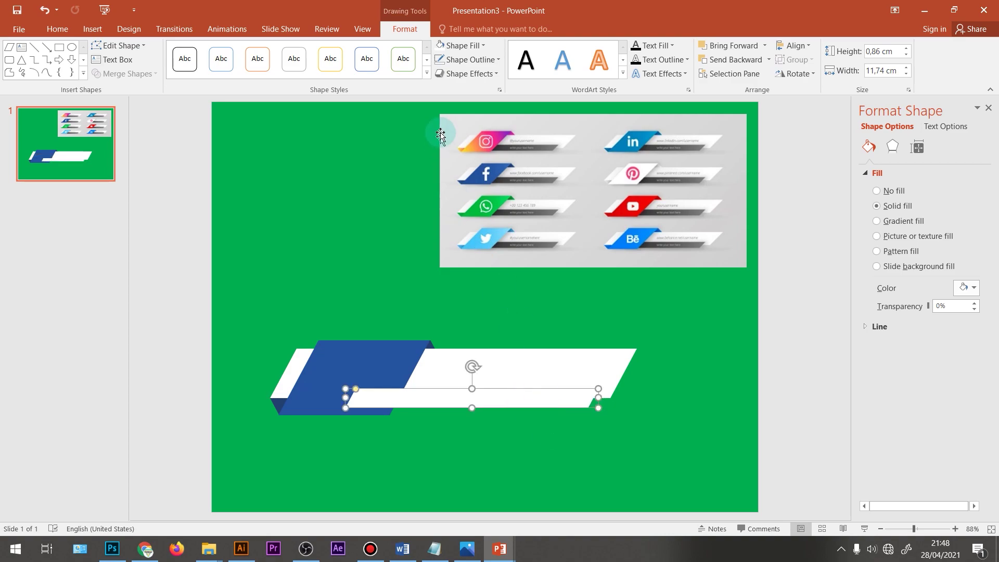
Fill the thin bar dark grey and send it behind the white bar
click(461, 46)
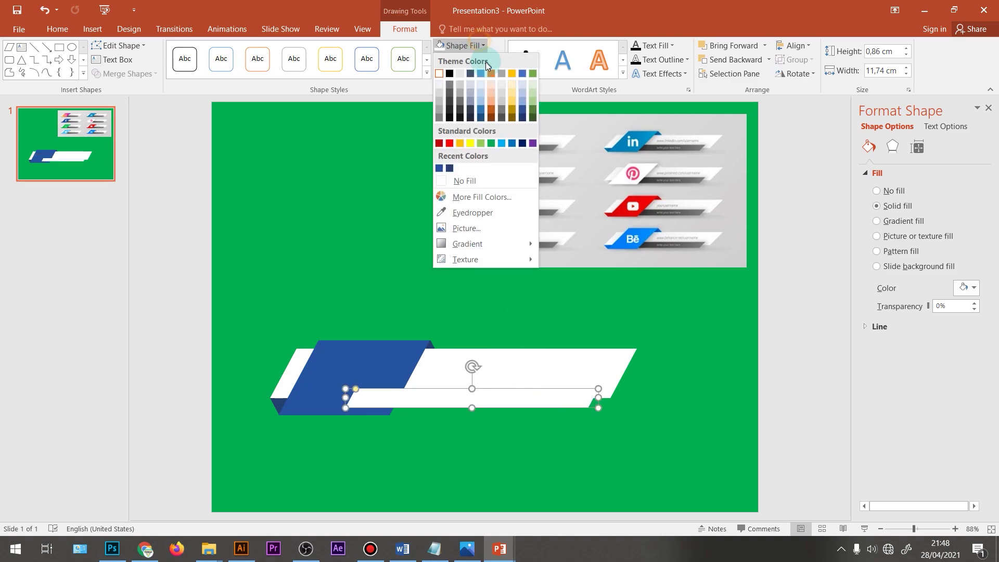
click(461, 109)
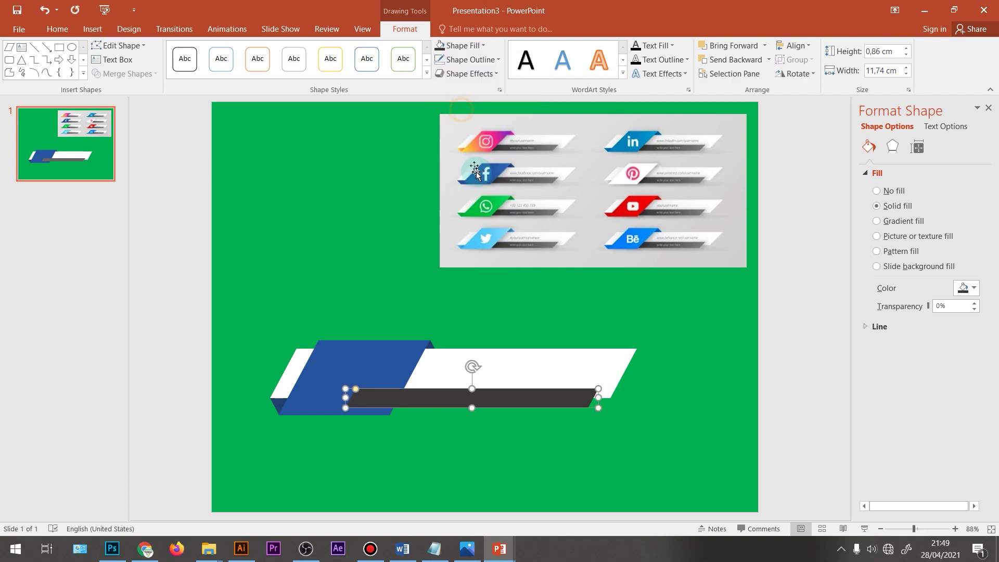
right_click(551, 396)
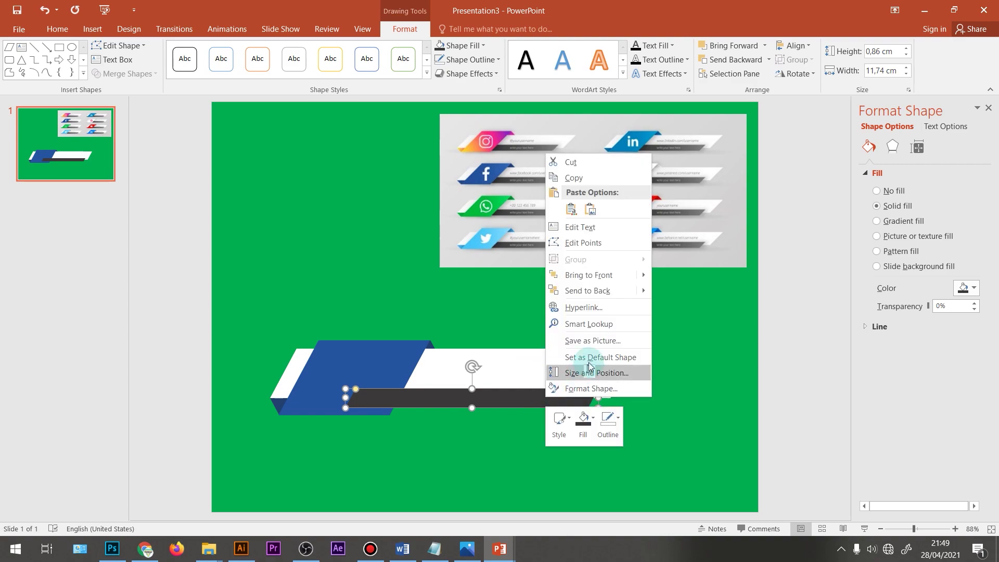
mouse_move(588, 290)
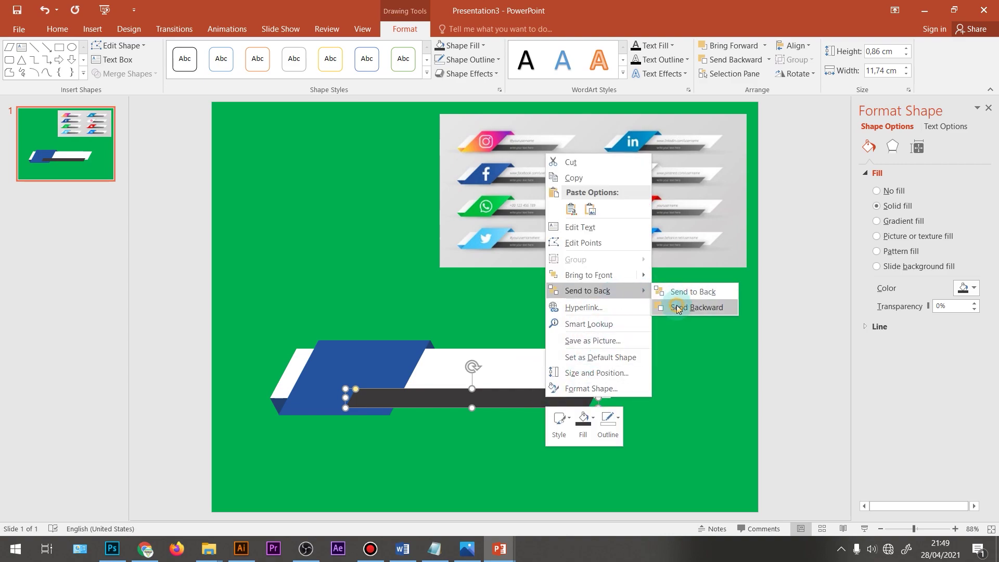
click(677, 308)
click(551, 377)
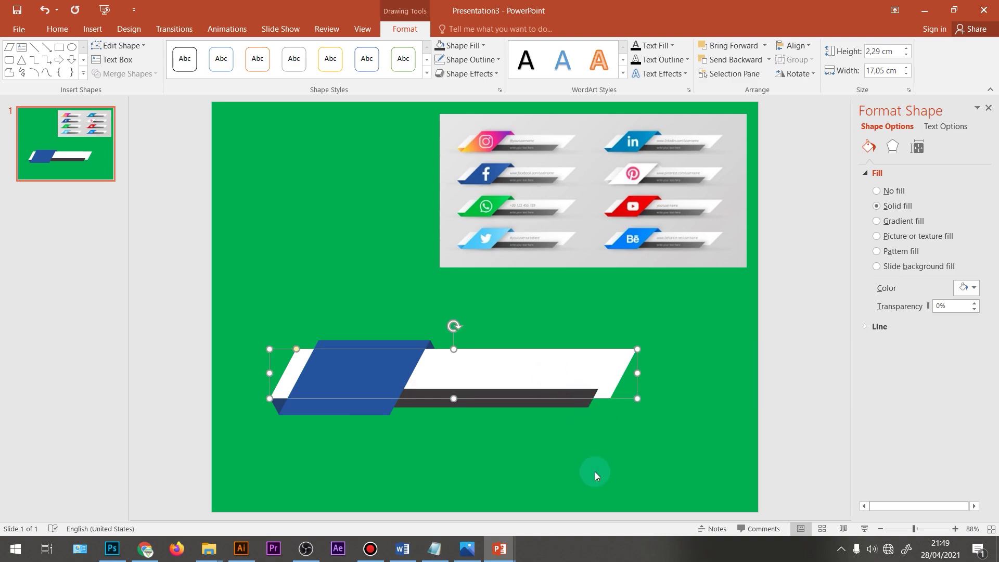
click(596, 476)
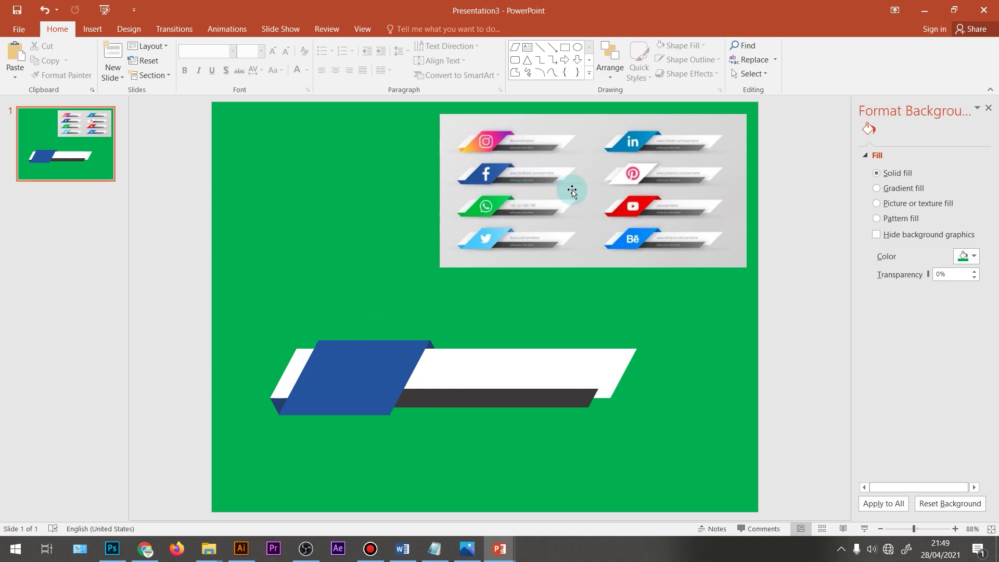
Delete the social-media reference picture from the slide
click(526, 195)
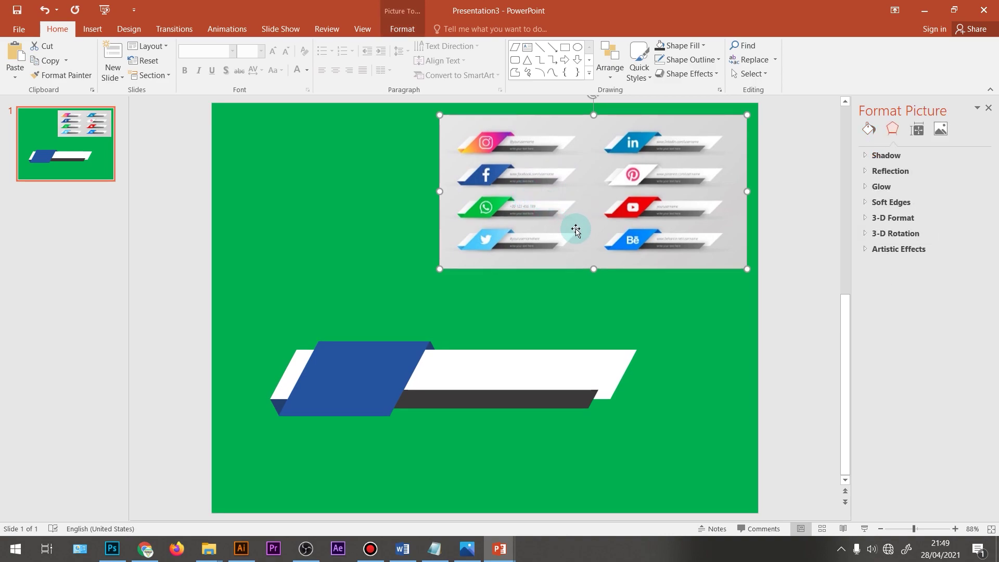
key(Delete)
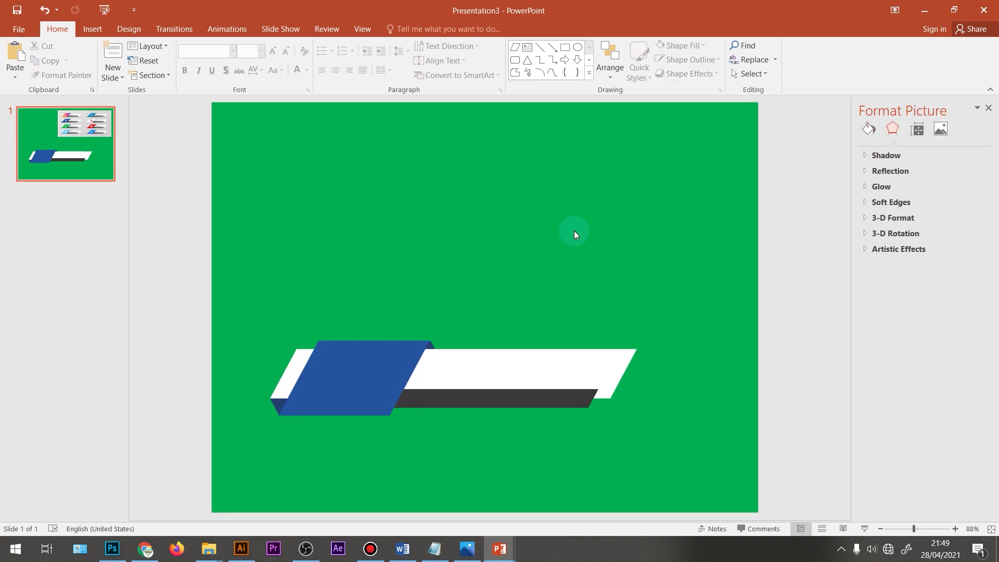
click(357, 392)
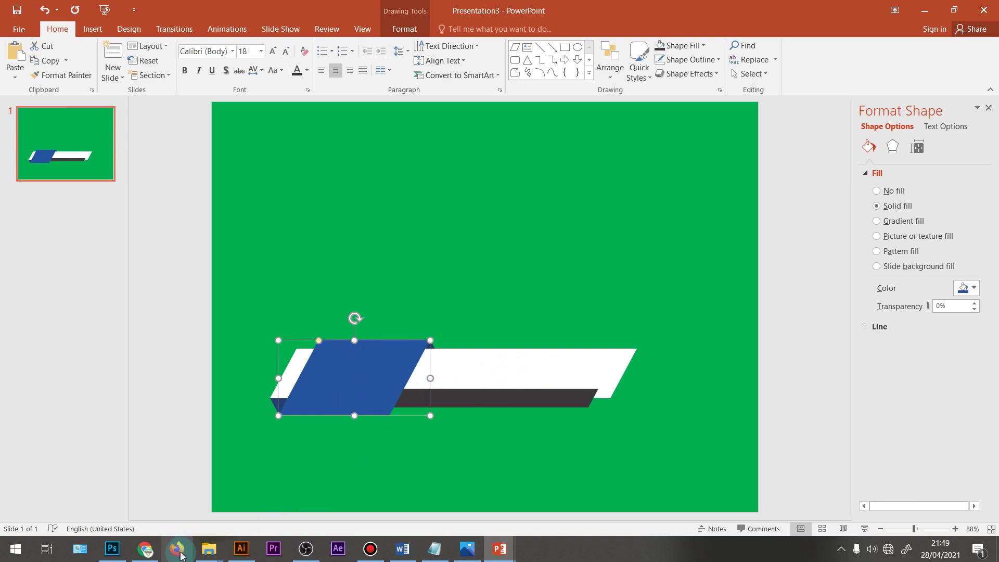
mouse_move(208, 549)
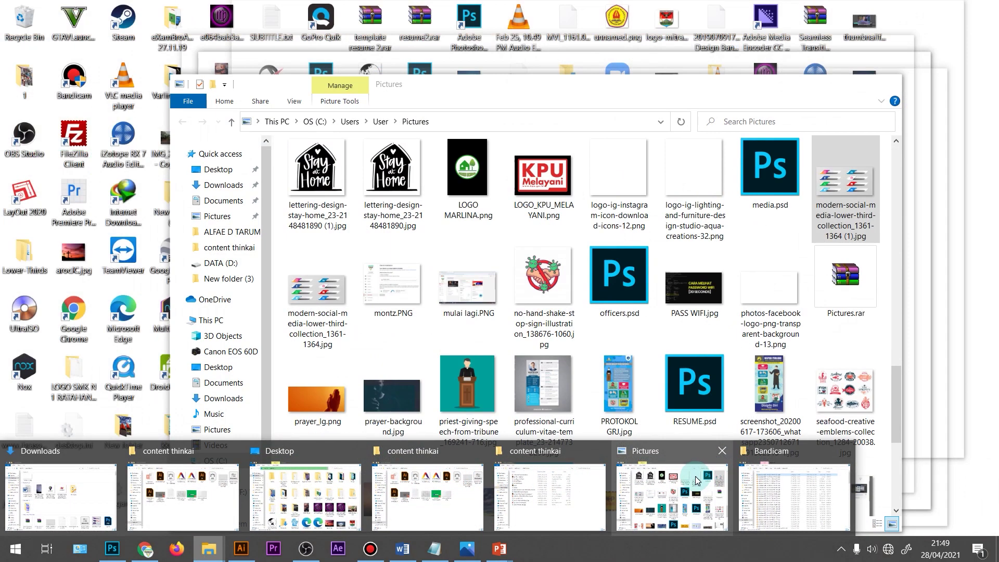
Drag the Facebook logo PNG from Pictures onto the slide, shrink it to 2,5 × 4,45 cm, and centre it on the blue shape
click(696, 480)
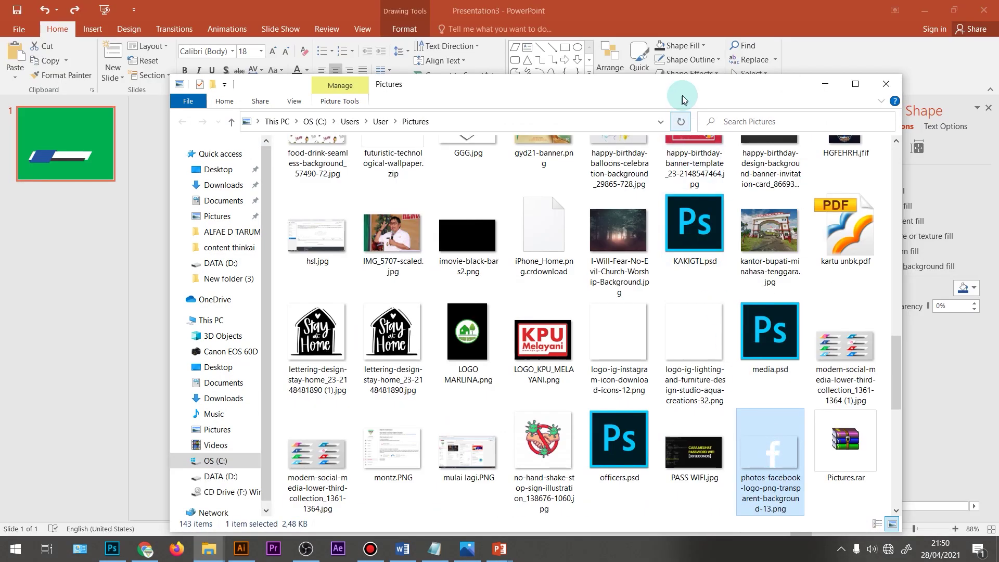
mouse_move(687, 85)
mouse_down()
mouse_move(502, 123)
mouse_move(280, 81)
mouse_up()
drag(365, 453, 602, 335)
mouse_move(524, 339)
mouse_down()
mouse_move(353, 358)
mouse_move(373, 354)
mouse_up()
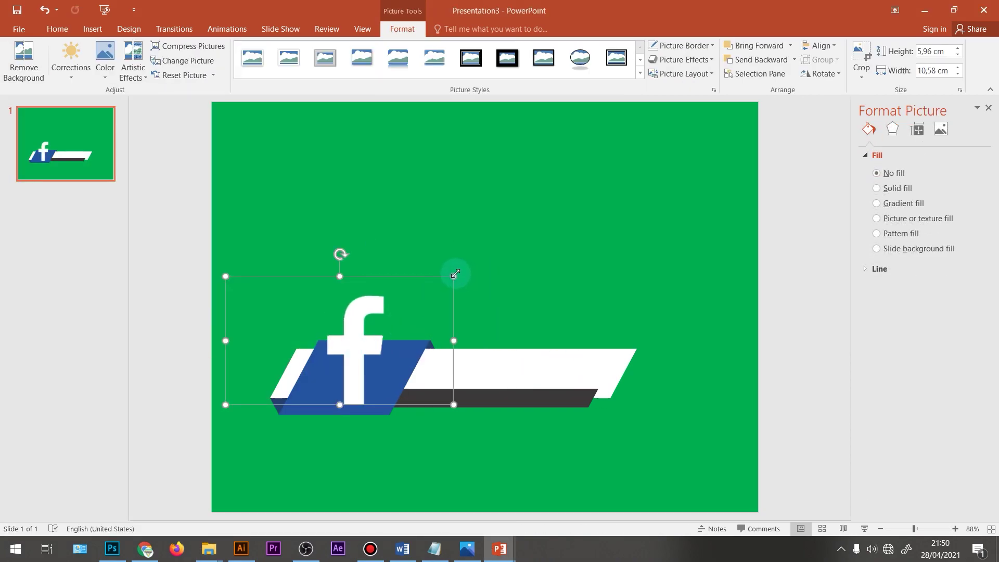
mouse_move(455, 274)
mouse_down()
mouse_move(336, 367)
mouse_move(368, 380)
mouse_up()
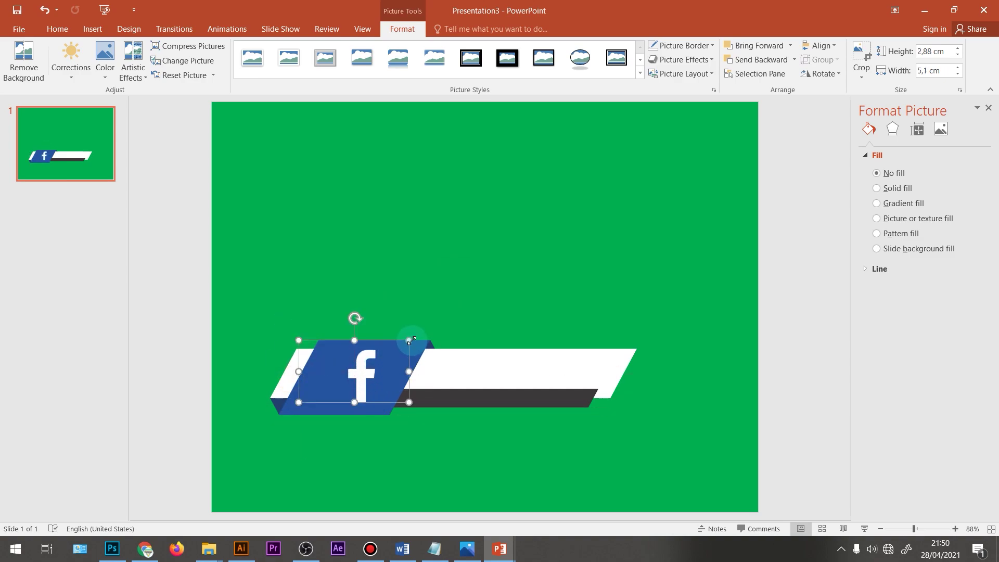
drag(411, 340, 367, 370)
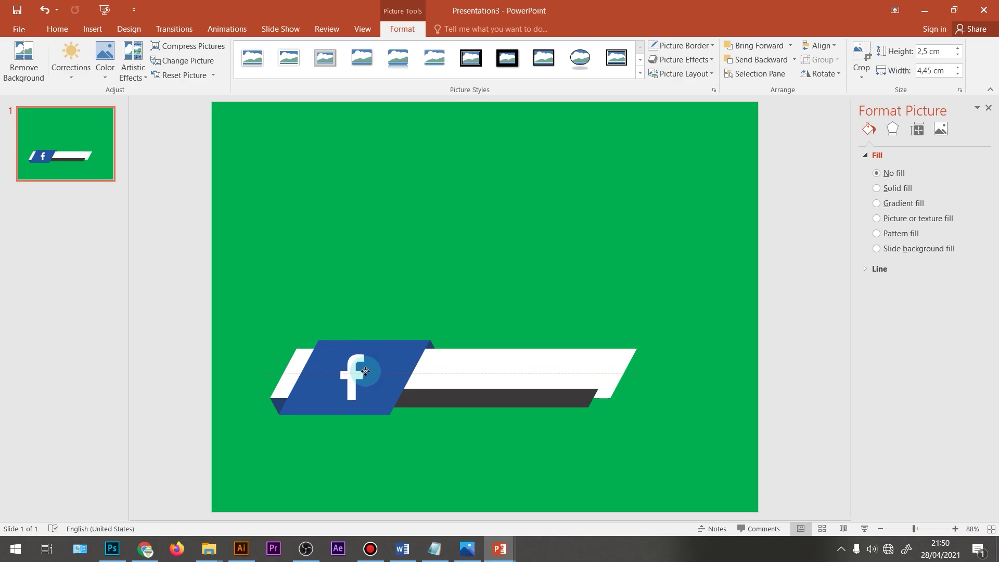
click(508, 376)
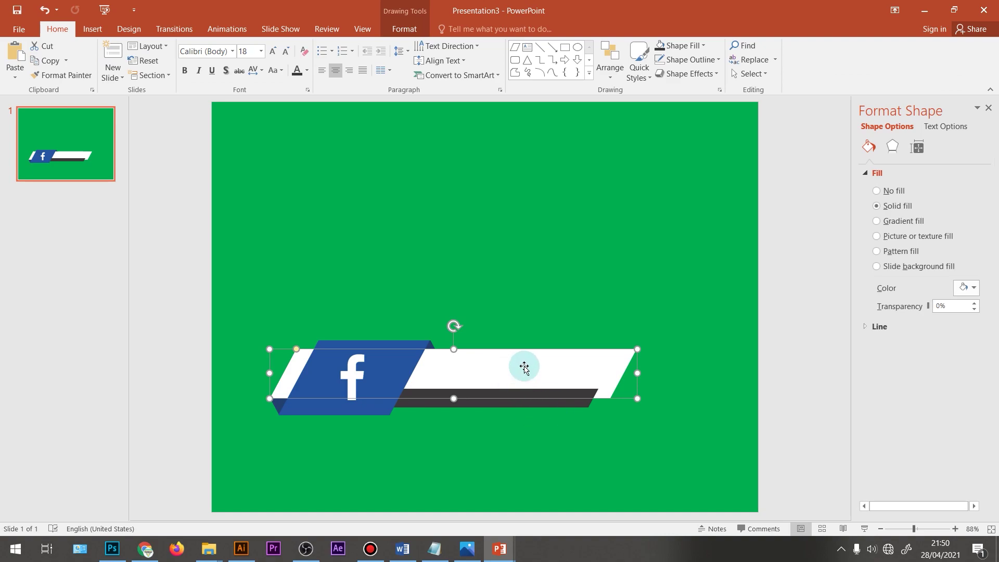
Type 'Mfalme Studio' inside the white bar in a chosen text colour
double_click(525, 370)
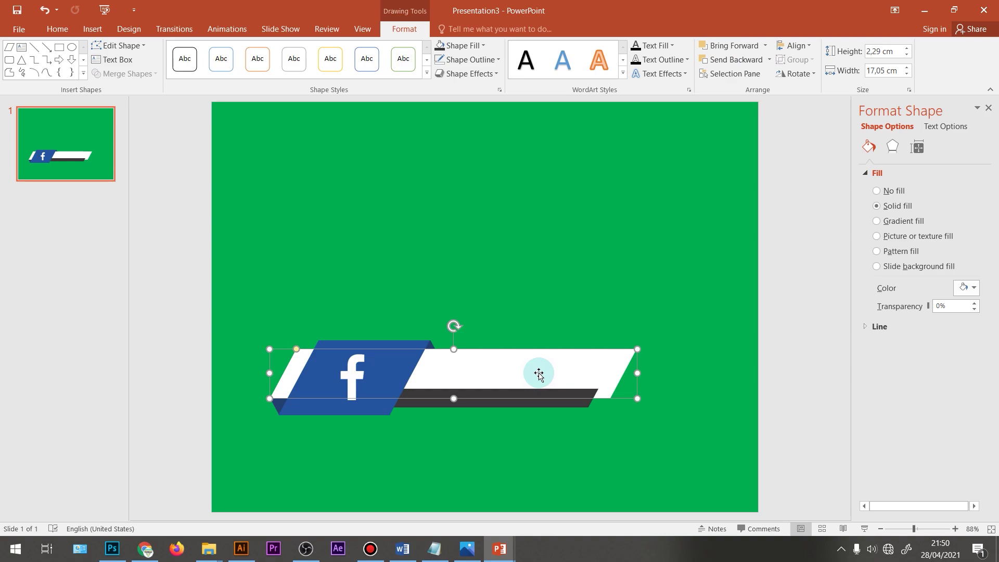
click(538, 373)
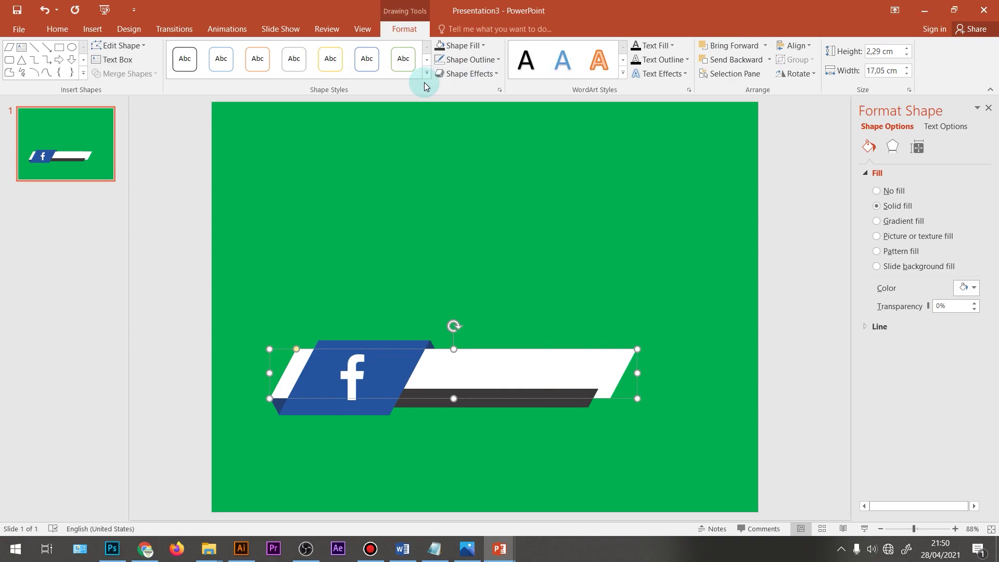
click(66, 29)
click(297, 70)
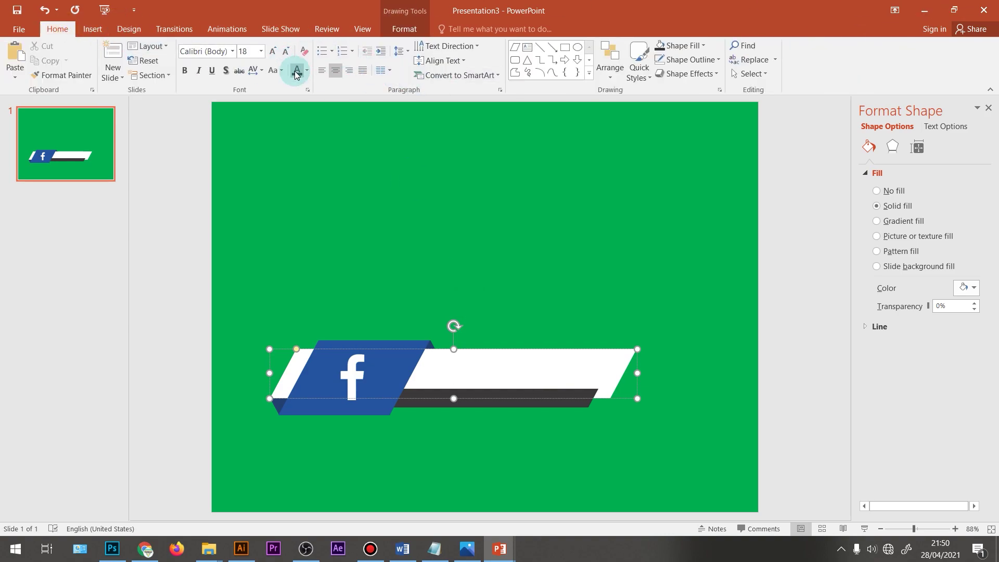
text(Mfa)
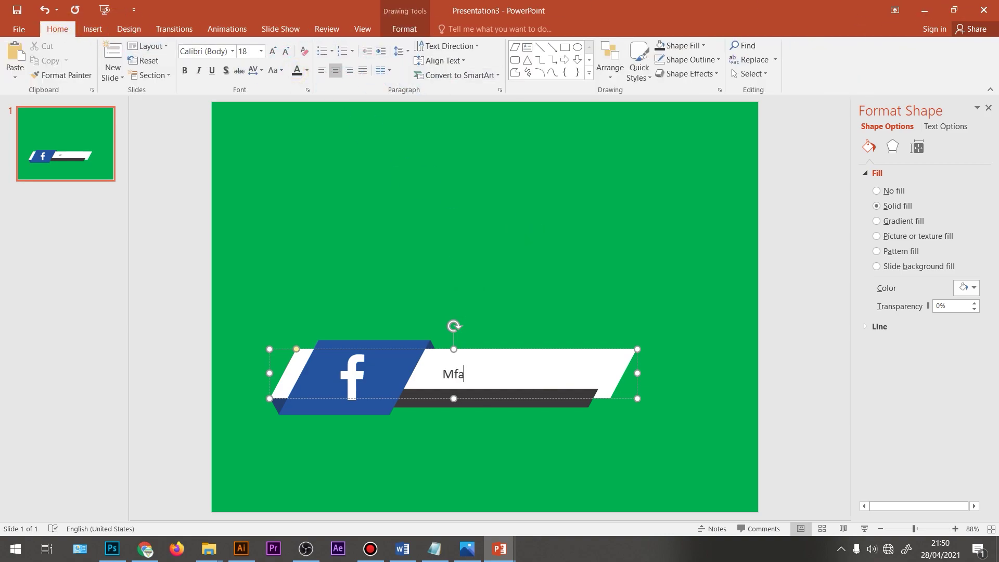
text(lme Studio)
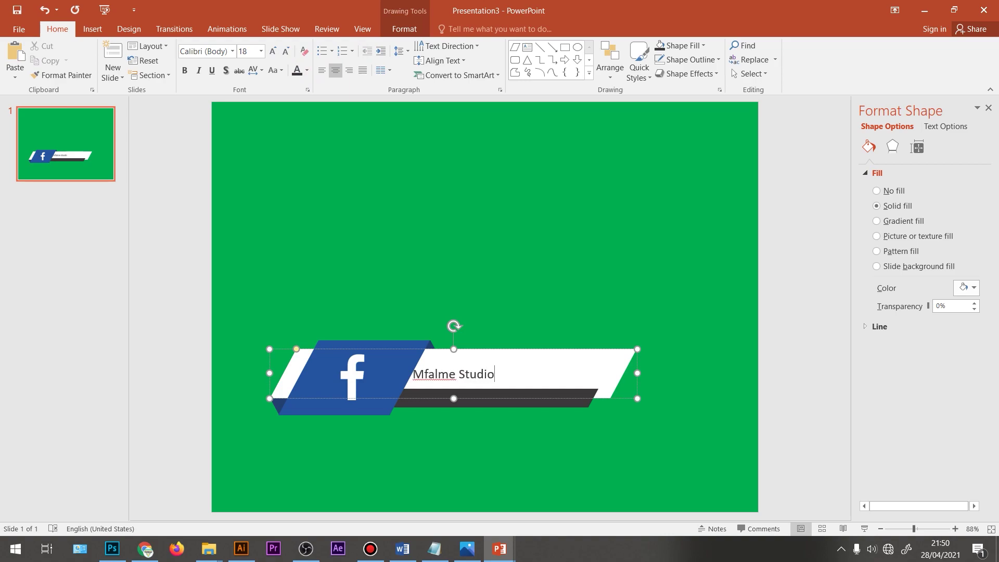
Set the studio name in bold Century Gothic
key(ctrl+a)
click(206, 52)
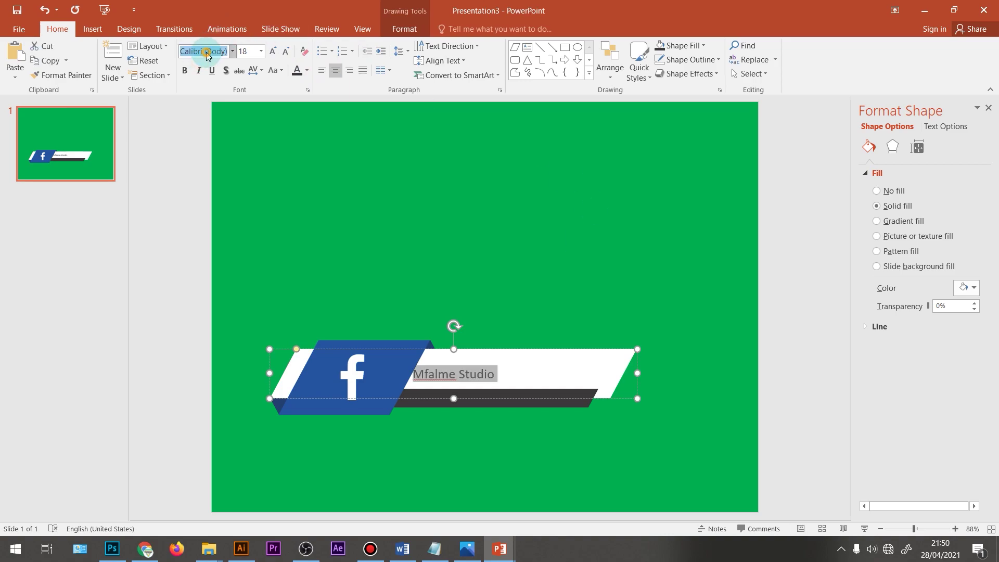
text(Century Gothi)
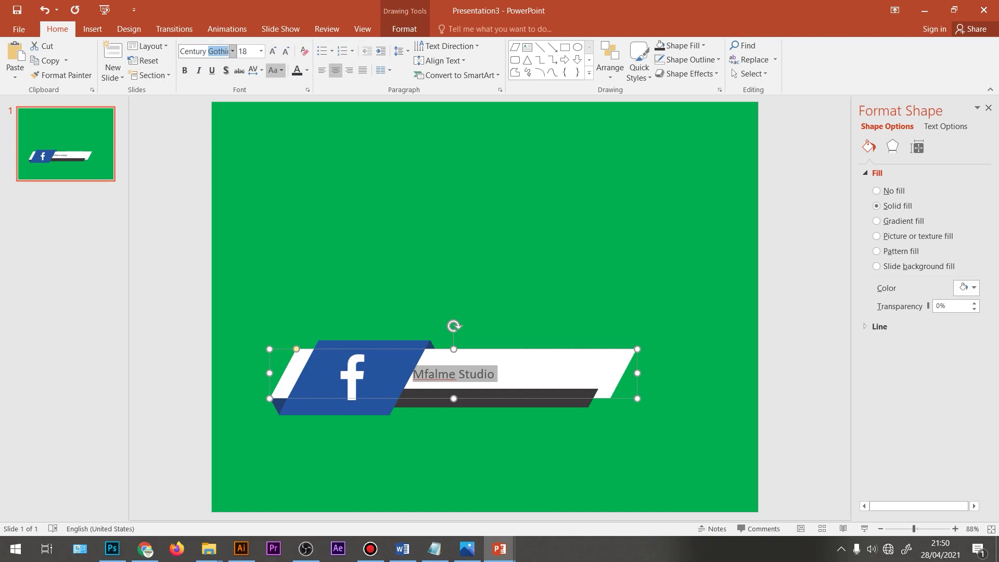
key(Return)
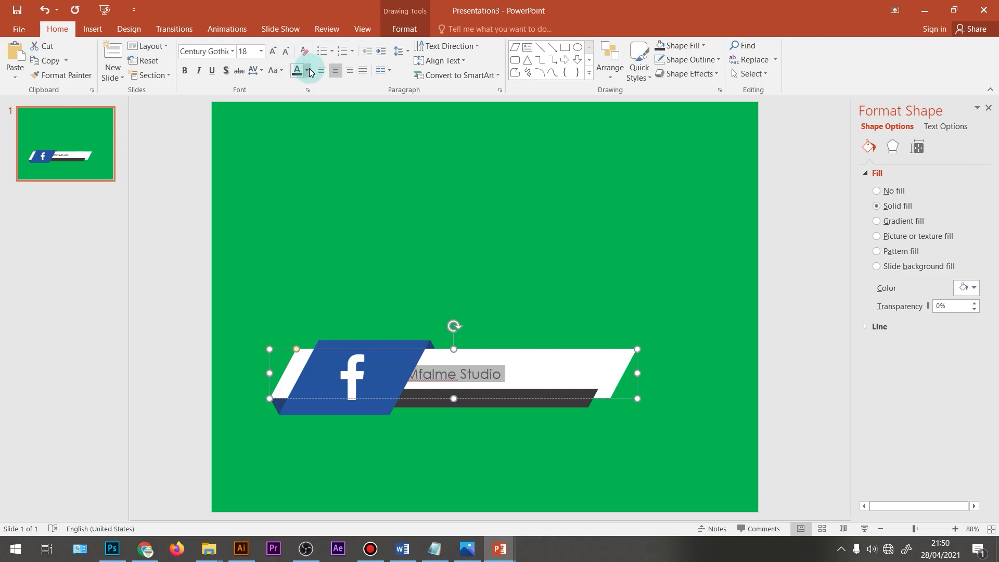
key(ctrl+b)
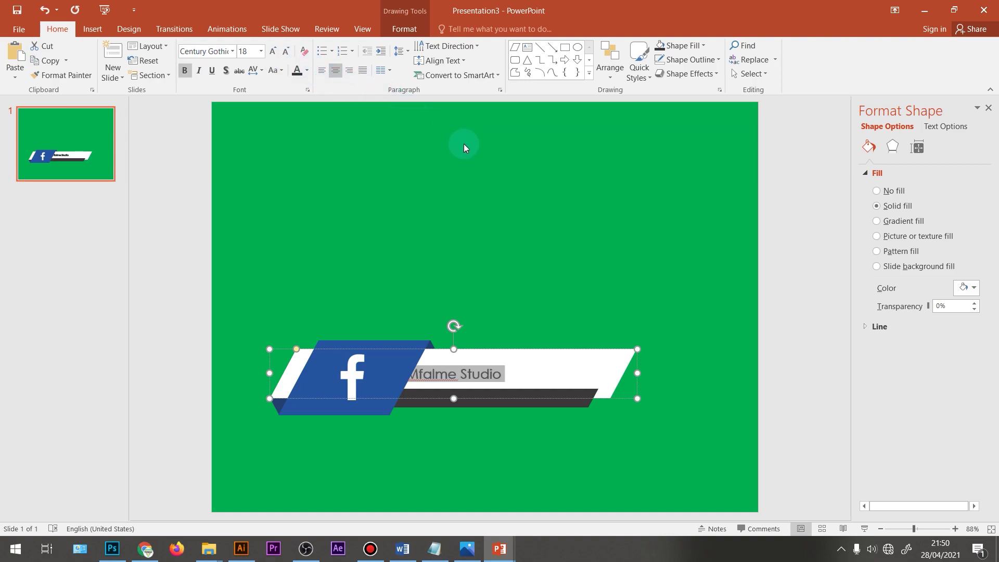
key(Tab)
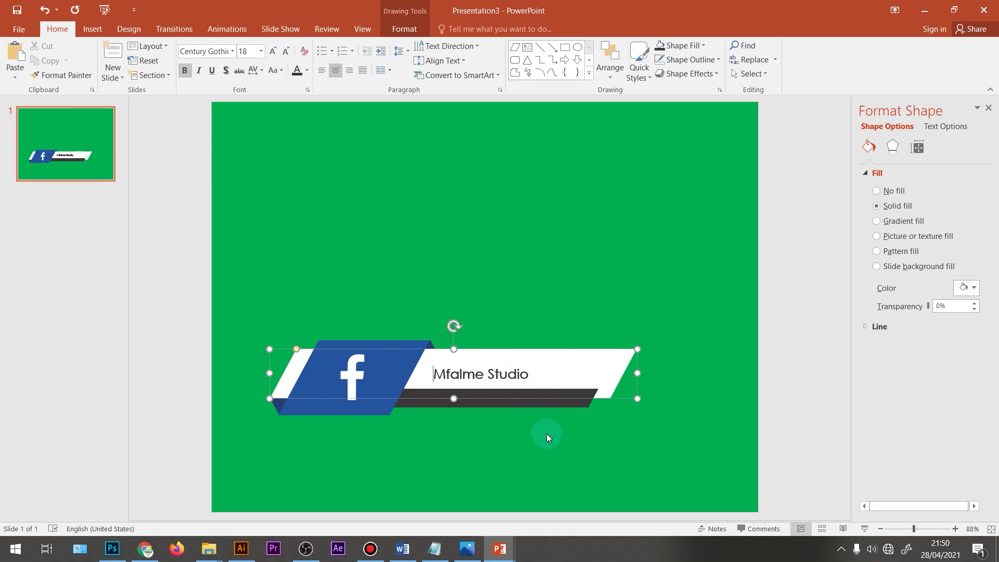
click(532, 406)
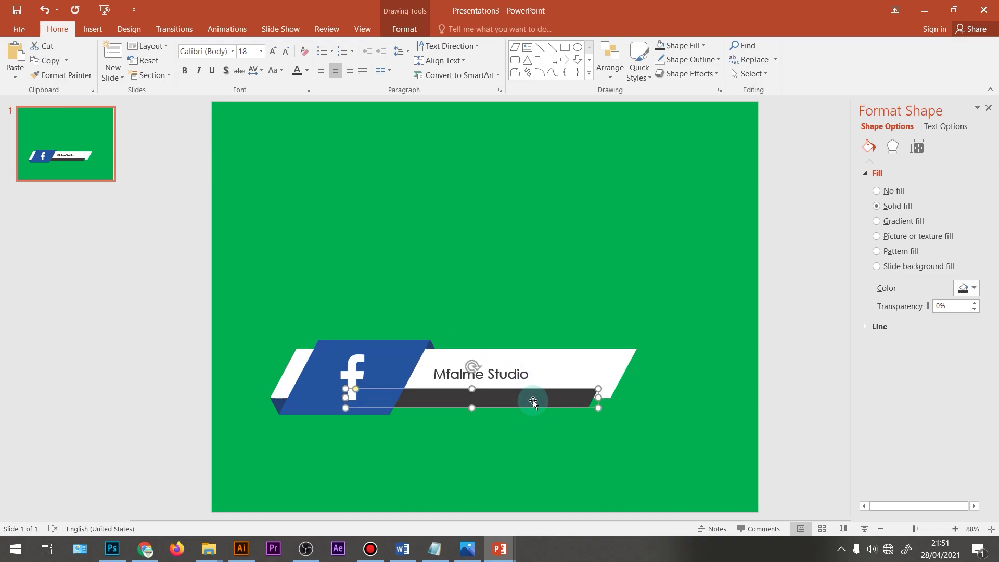
double_click(533, 401)
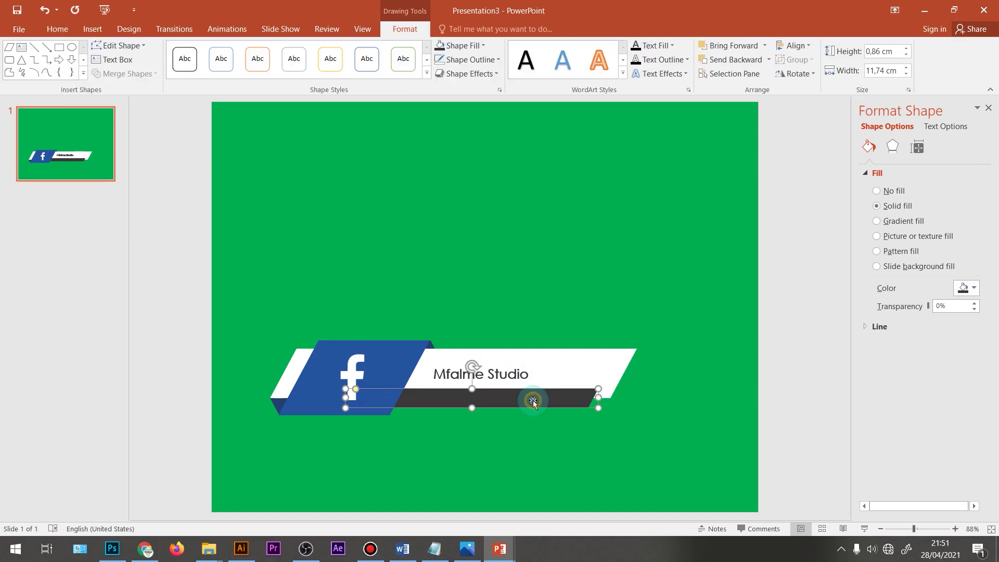
text(www.f)
text(a)
text(cebook.co)
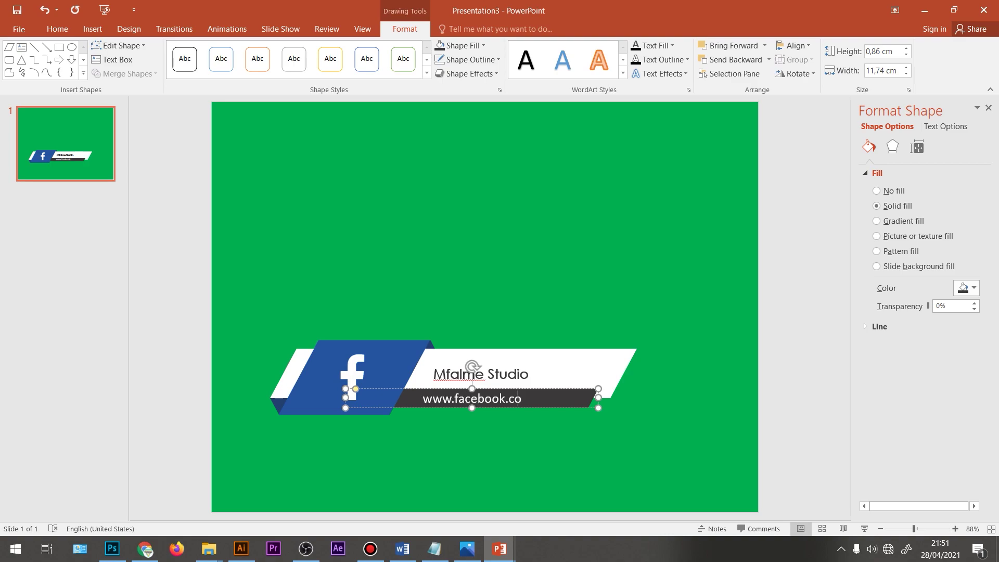
text(m/mfal)
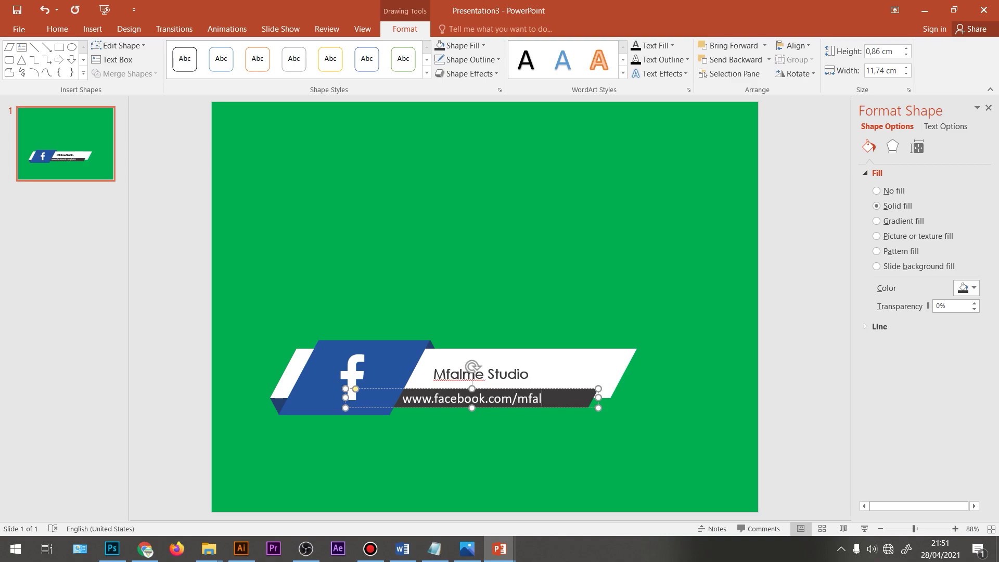
text(mestudi)
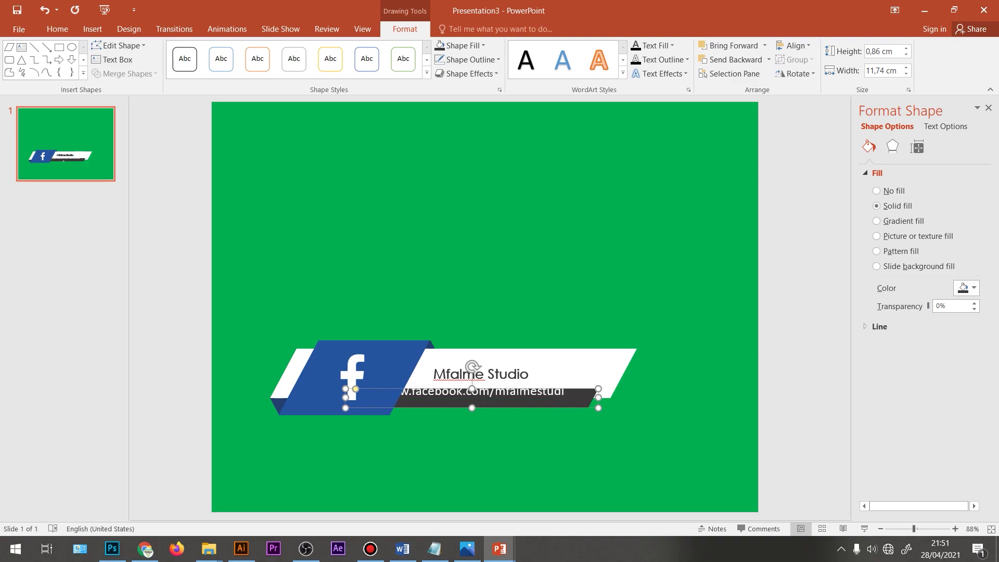
key(ctrl+a)
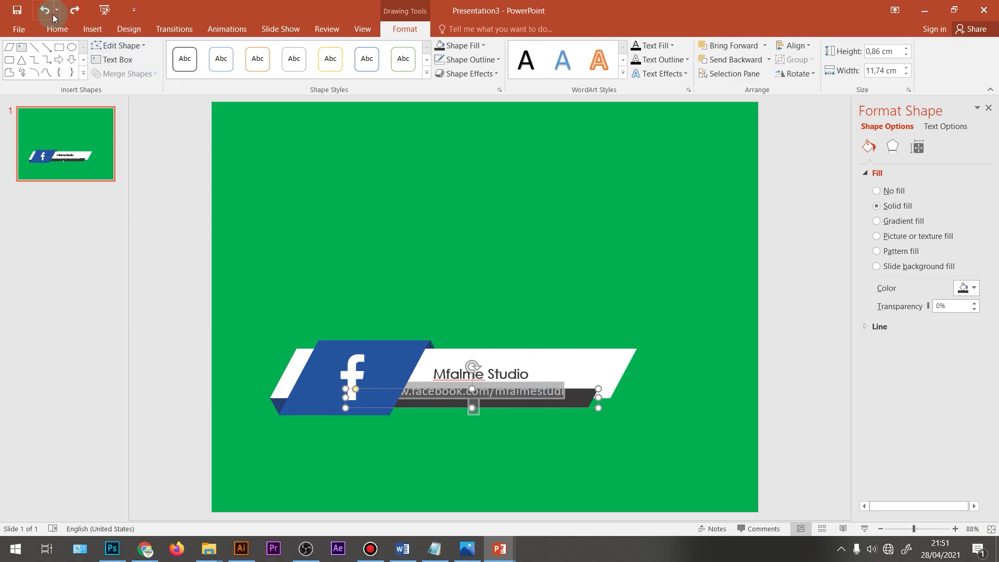
click(57, 28)
click(286, 52)
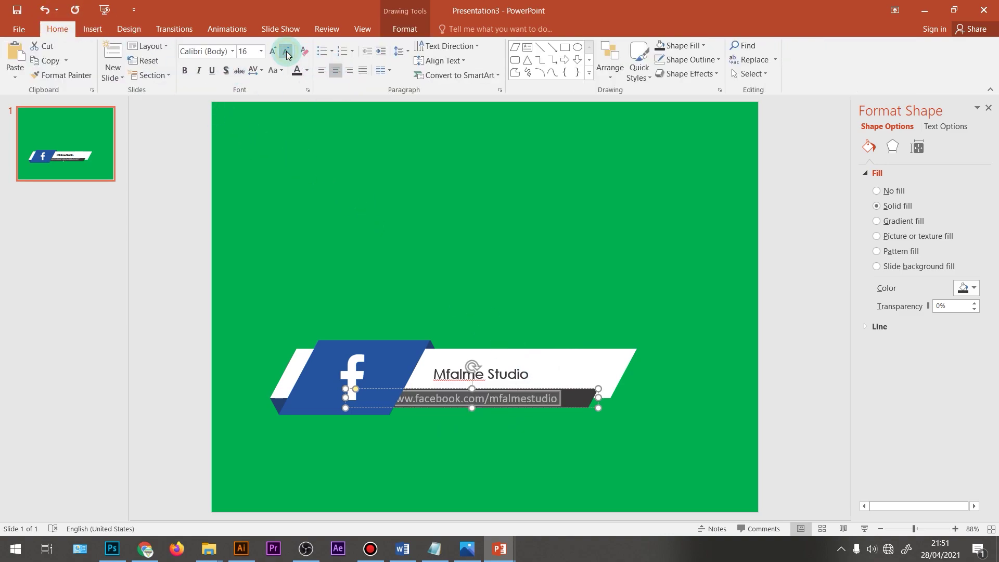
click(286, 52)
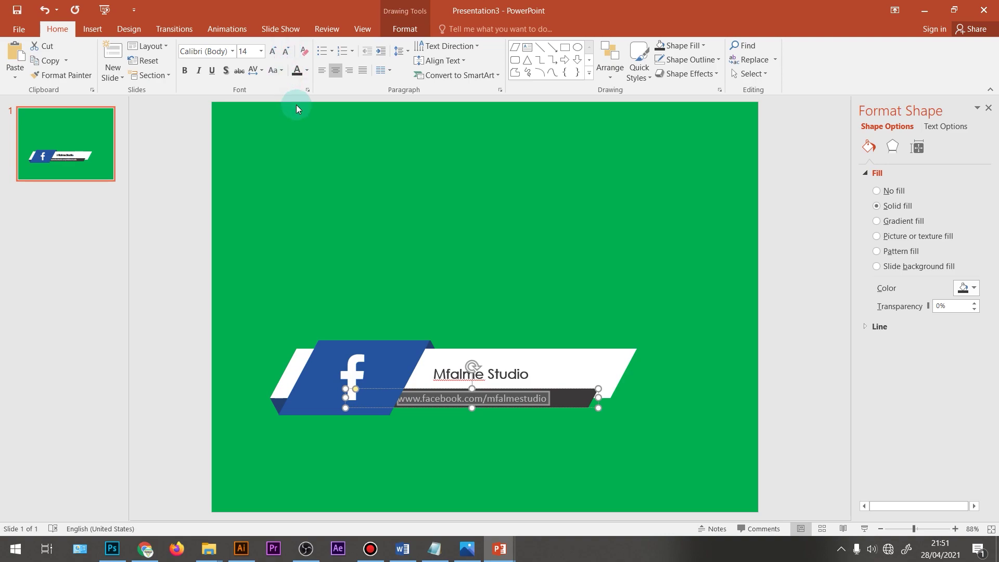
key(ctrl+l)
key(ctrl+r)
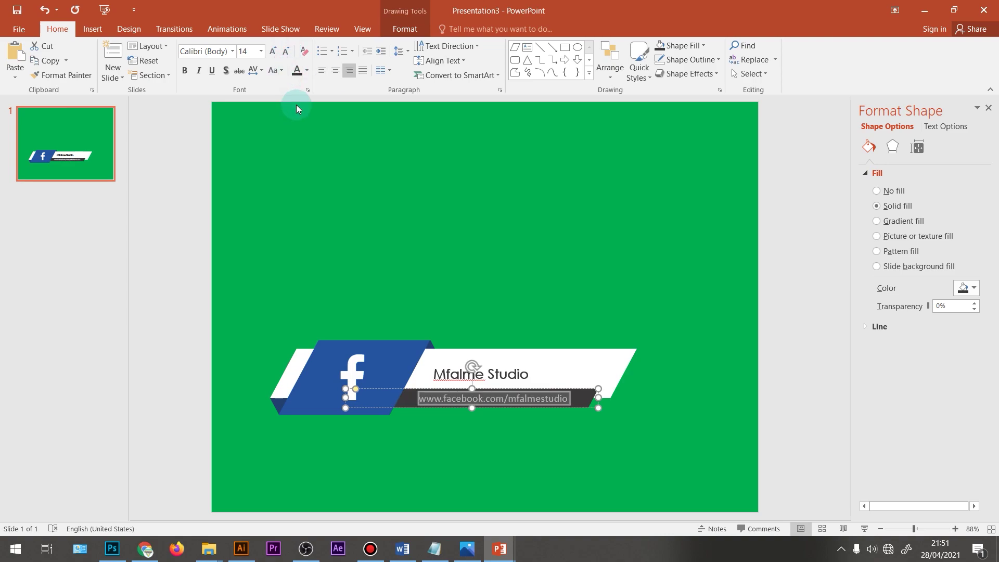
Set the URL text to 12-pt Century Gothic
click(669, 341)
click(550, 399)
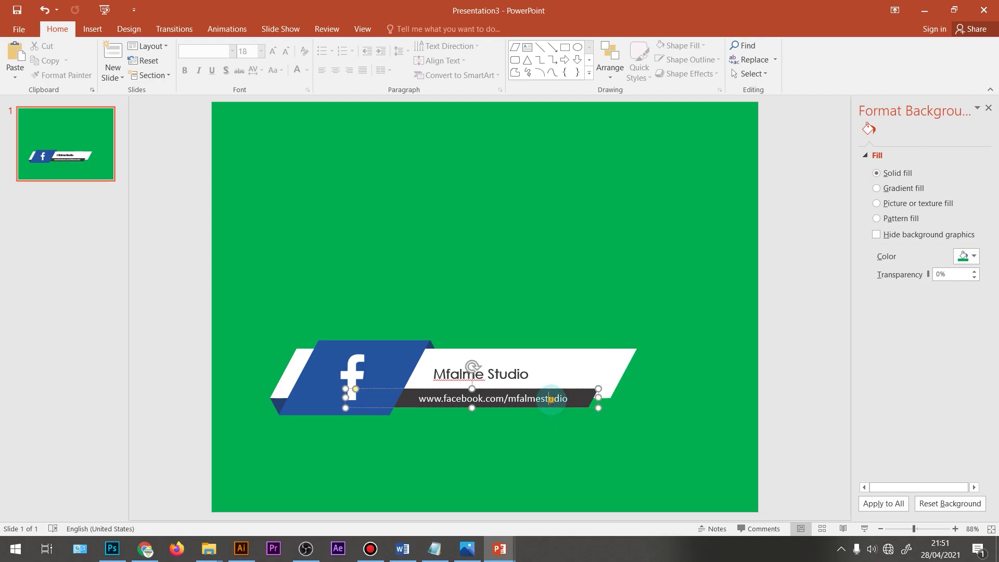
triple_click(550, 399)
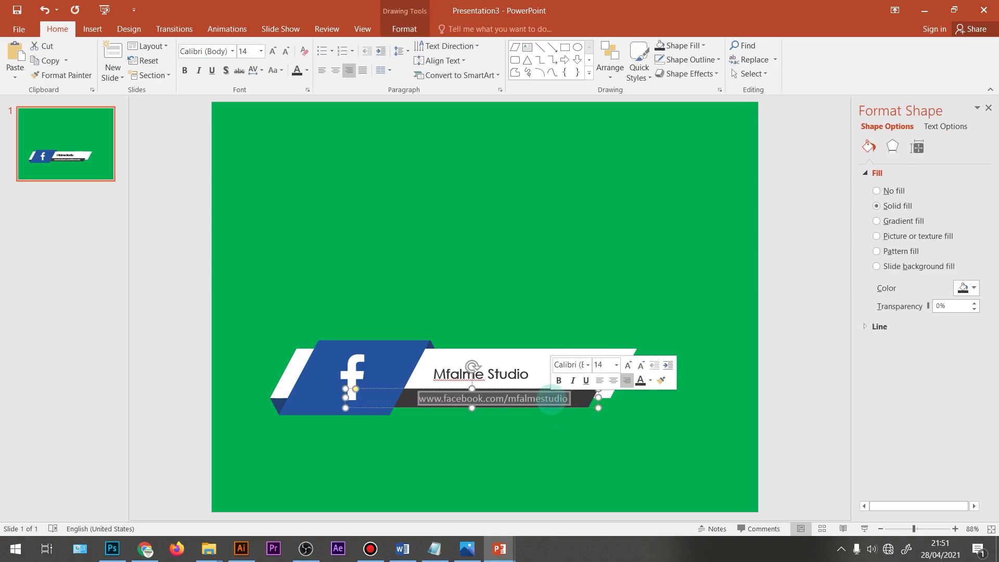
click(567, 364)
text(Century)
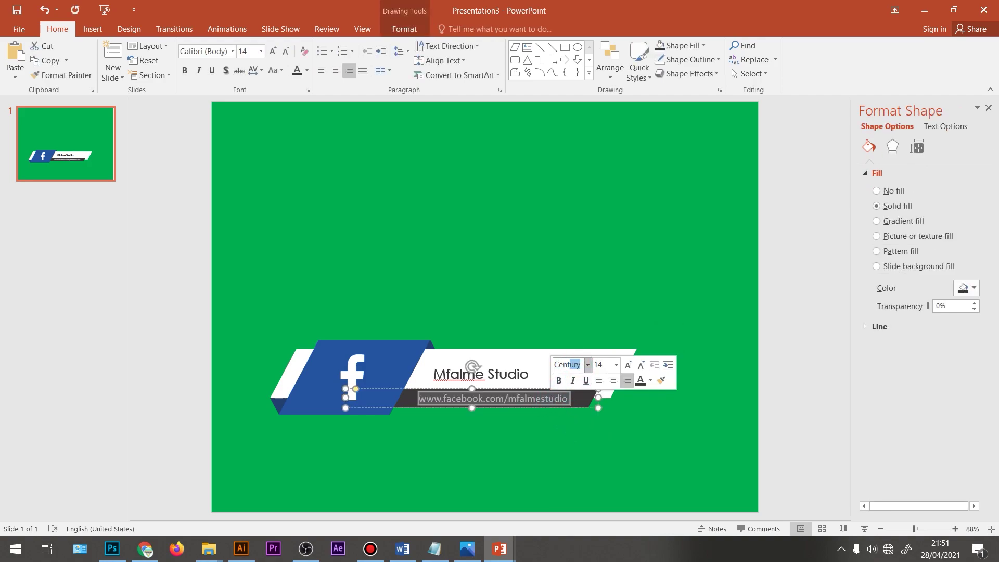
key(Return)
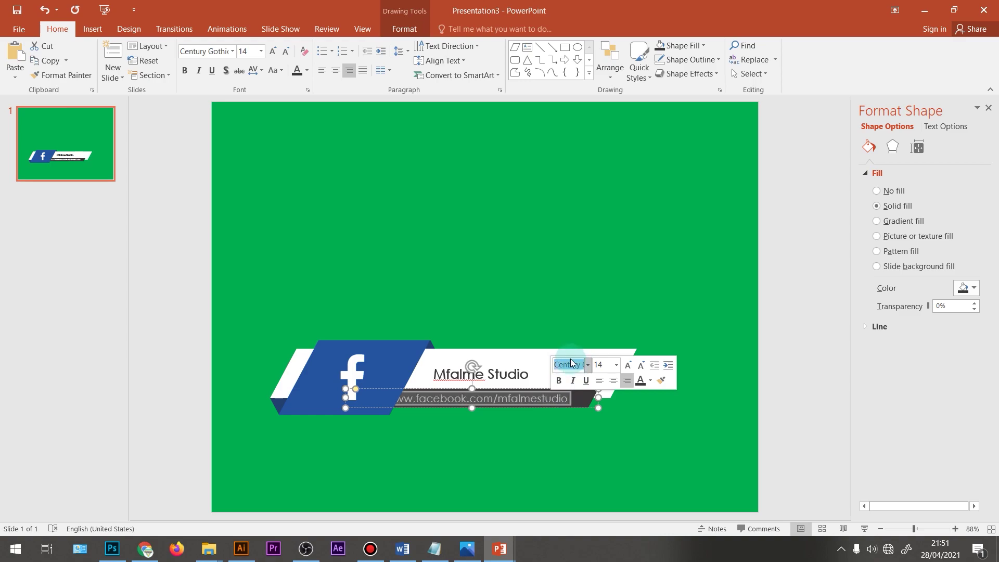
click(641, 367)
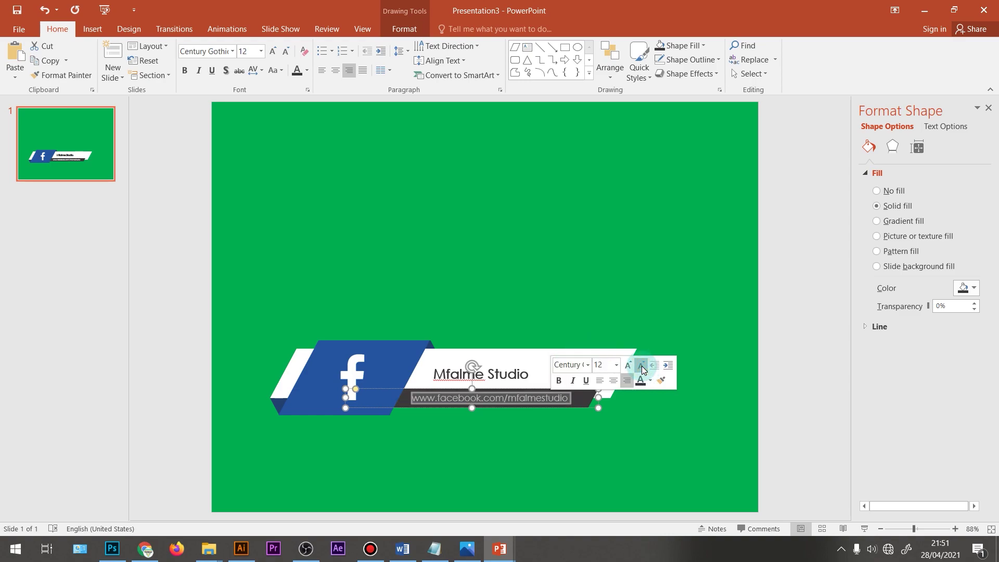
click(657, 426)
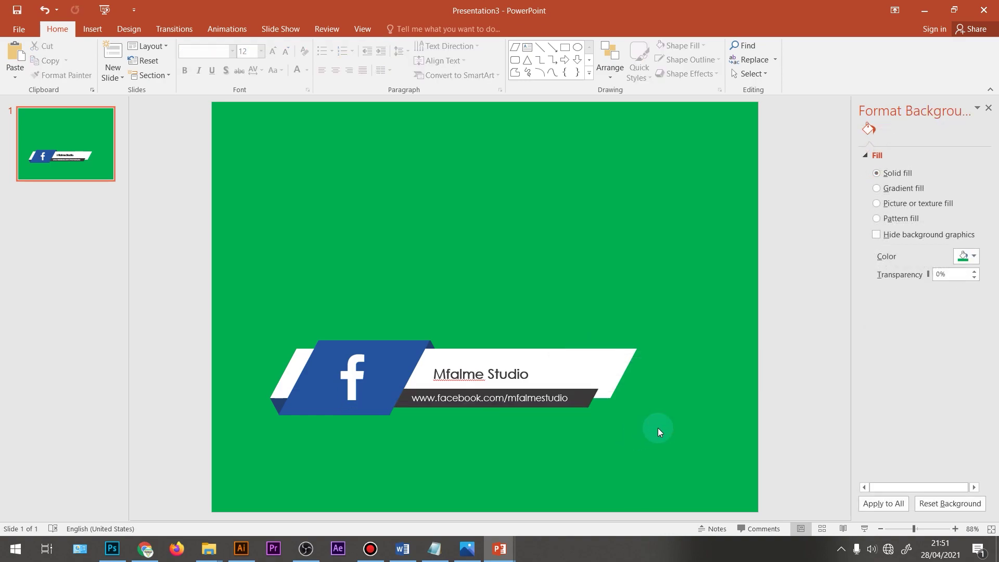
Close the Format Background pane and show the empty Animation Pane
click(477, 299)
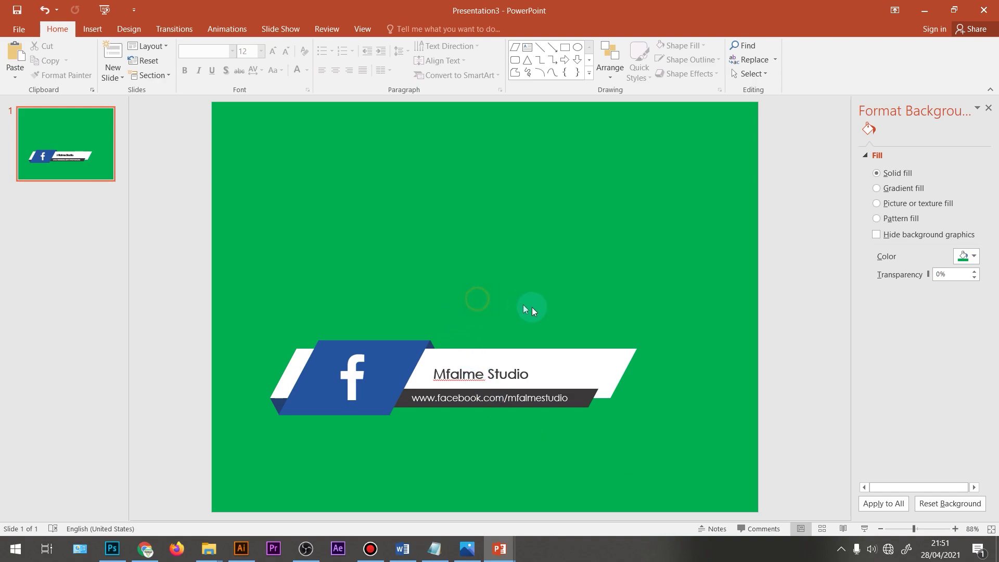
click(988, 108)
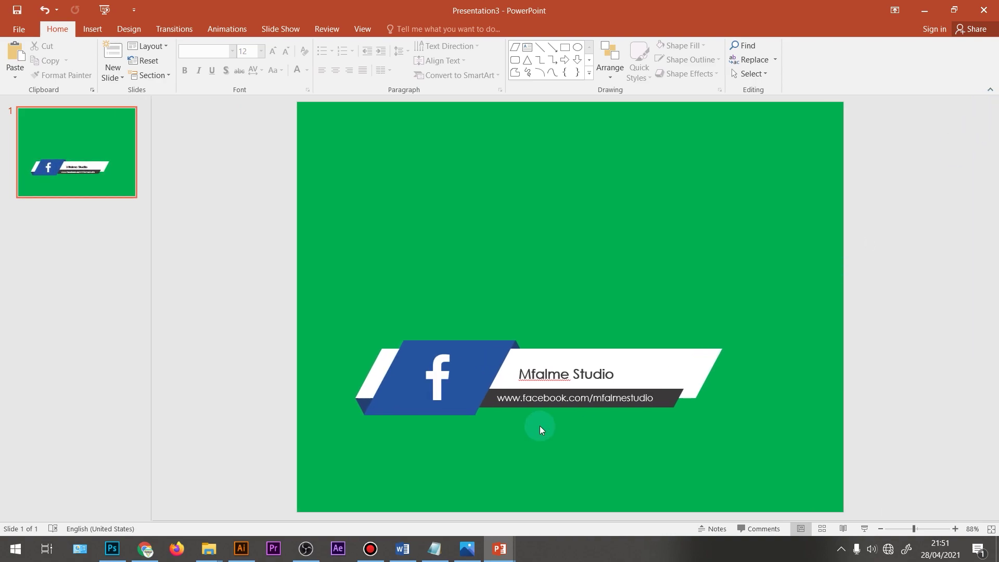
click(525, 376)
click(289, 367)
click(241, 29)
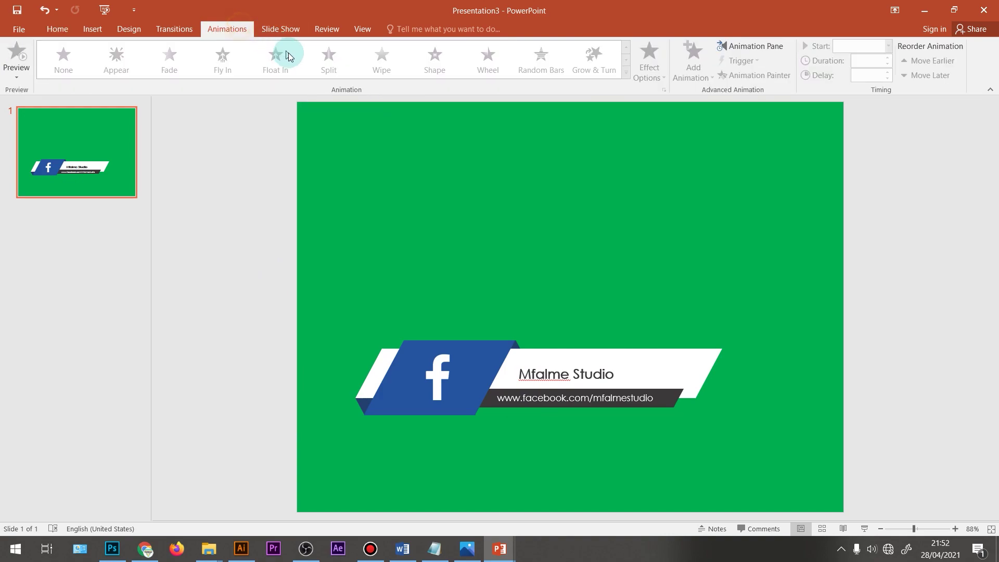
click(761, 48)
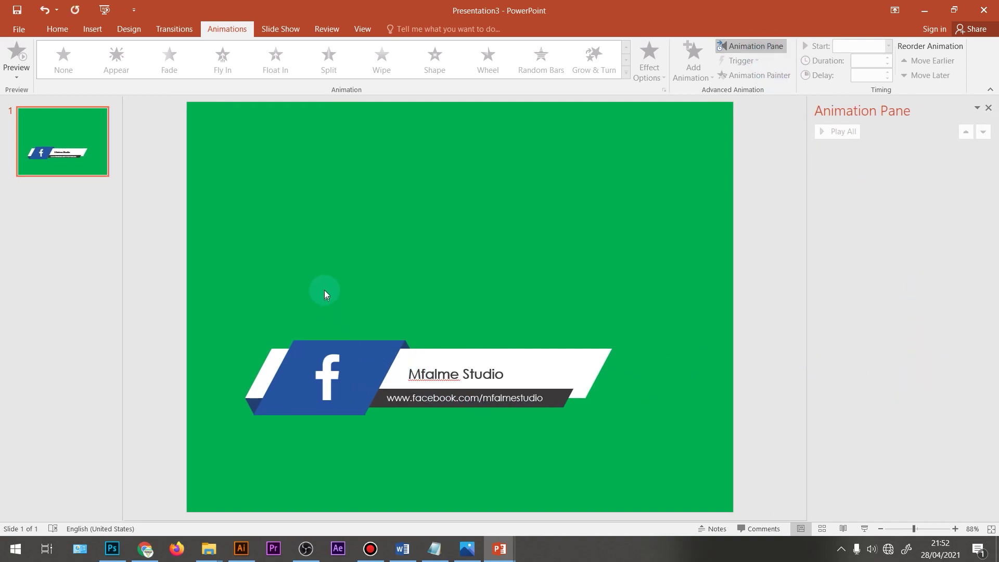
Give the small lower-left dark parallelogram a Wipe entrance from the top as the first animation
click(251, 405)
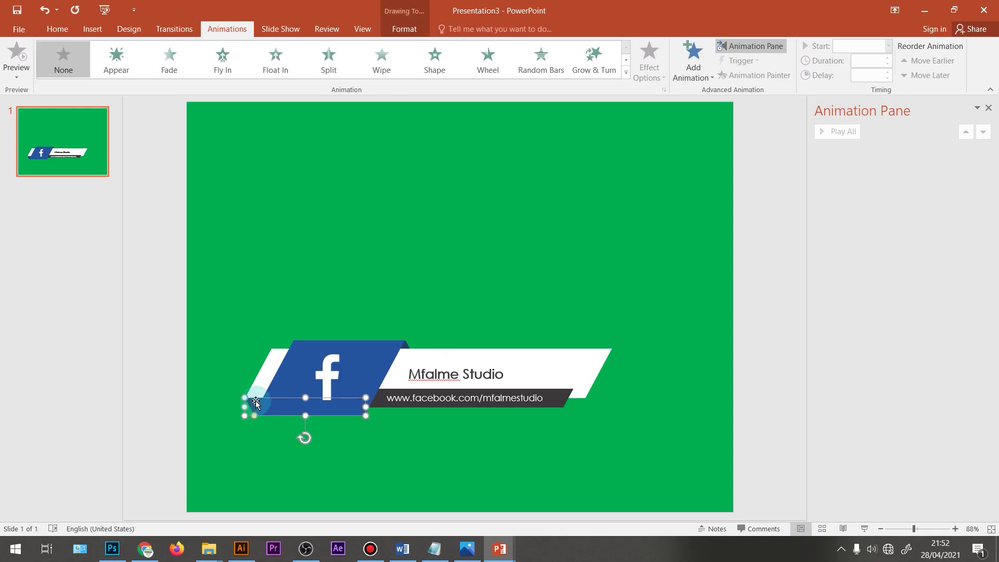
click(254, 435)
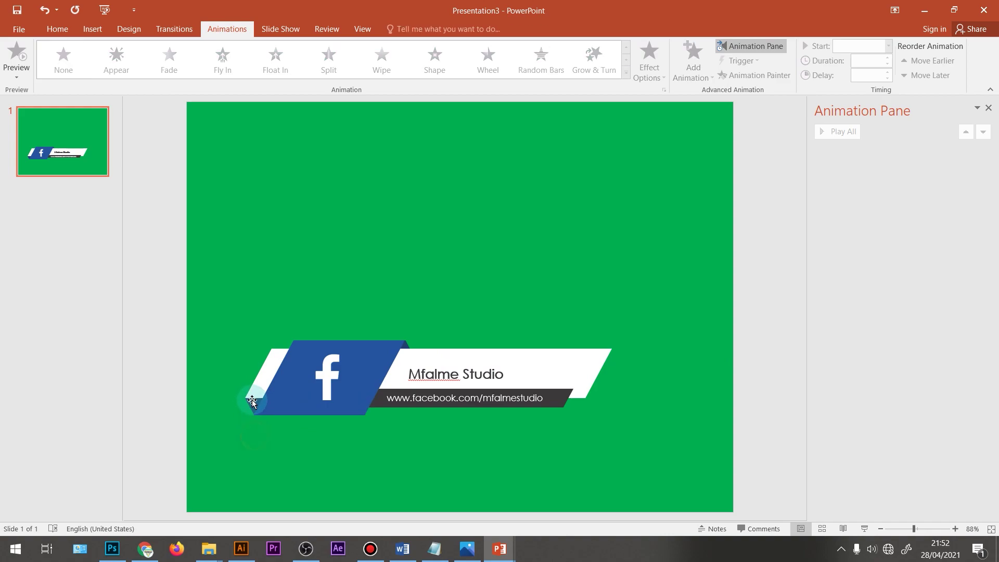
click(250, 404)
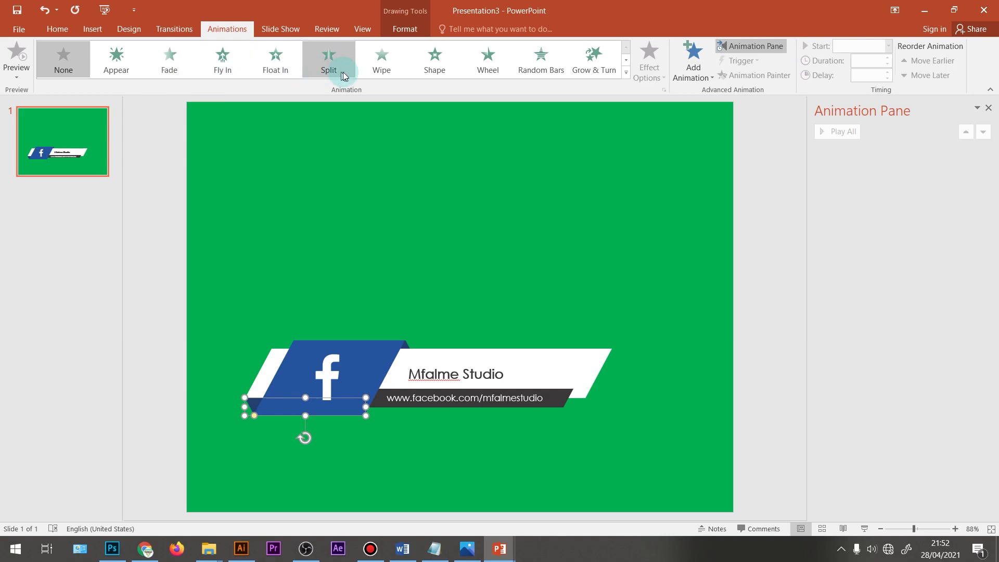
click(383, 66)
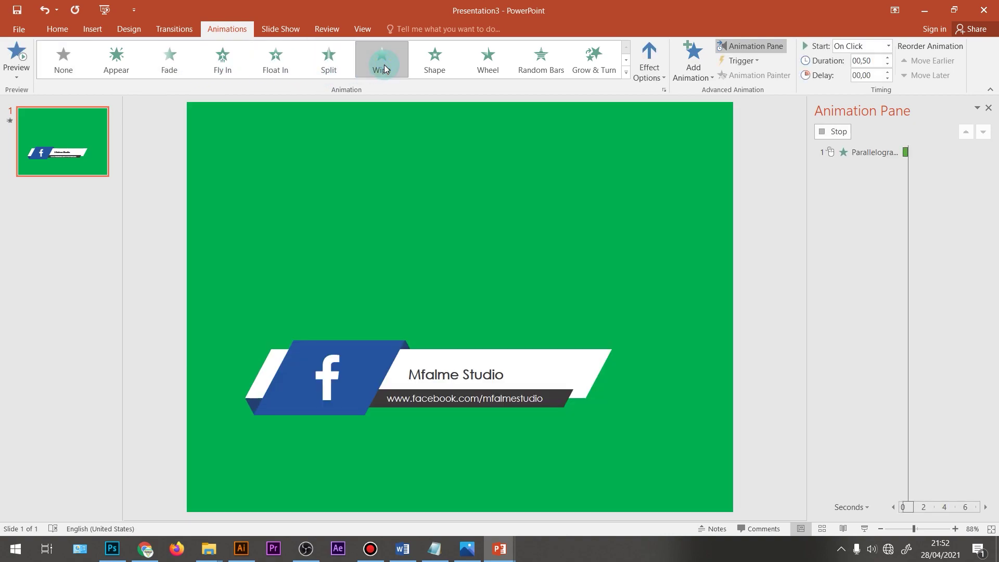
click(653, 80)
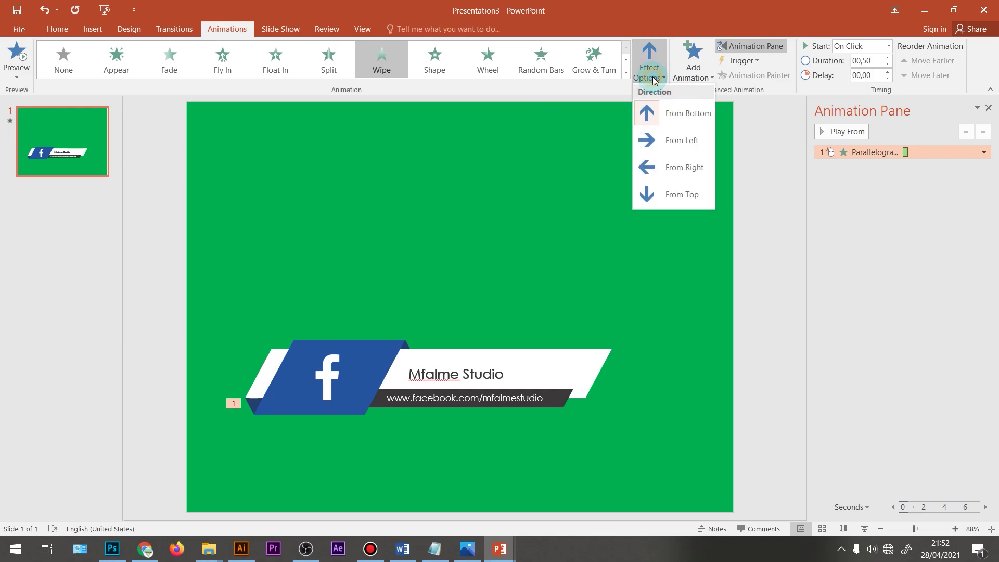
click(673, 196)
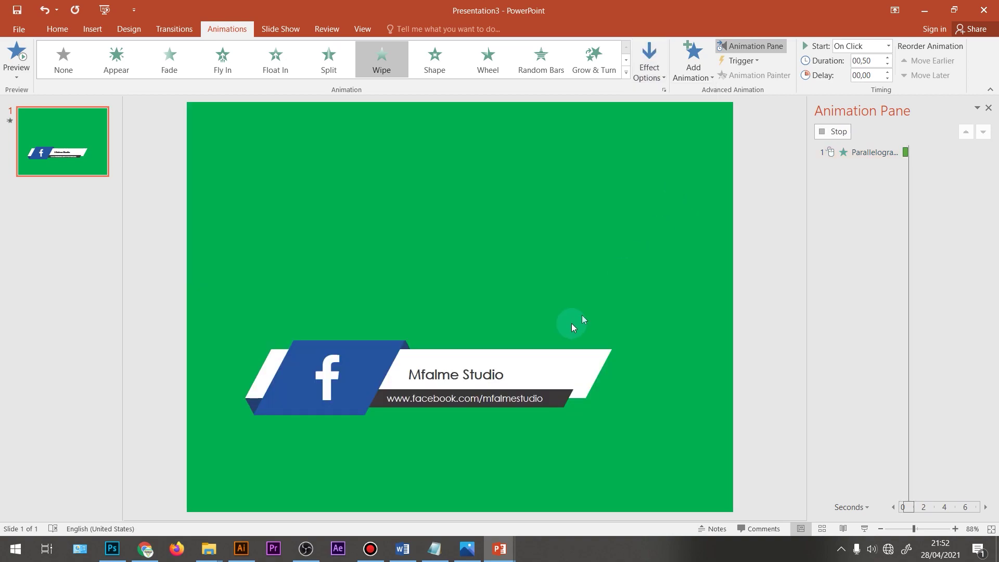
click(388, 364)
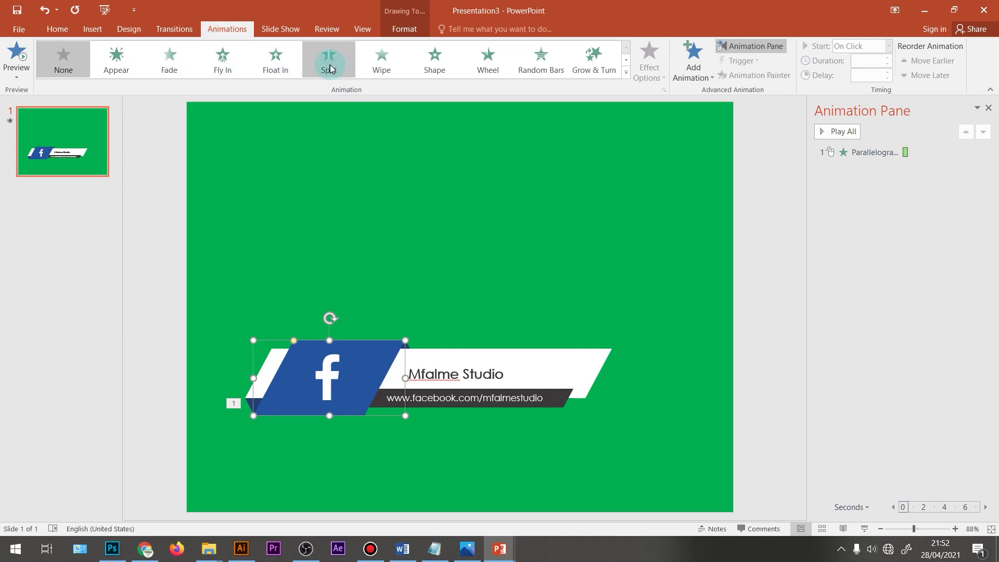
Apply a Wipe From Top entrance to the blue Facebook parallelogram as animation 3
click(385, 62)
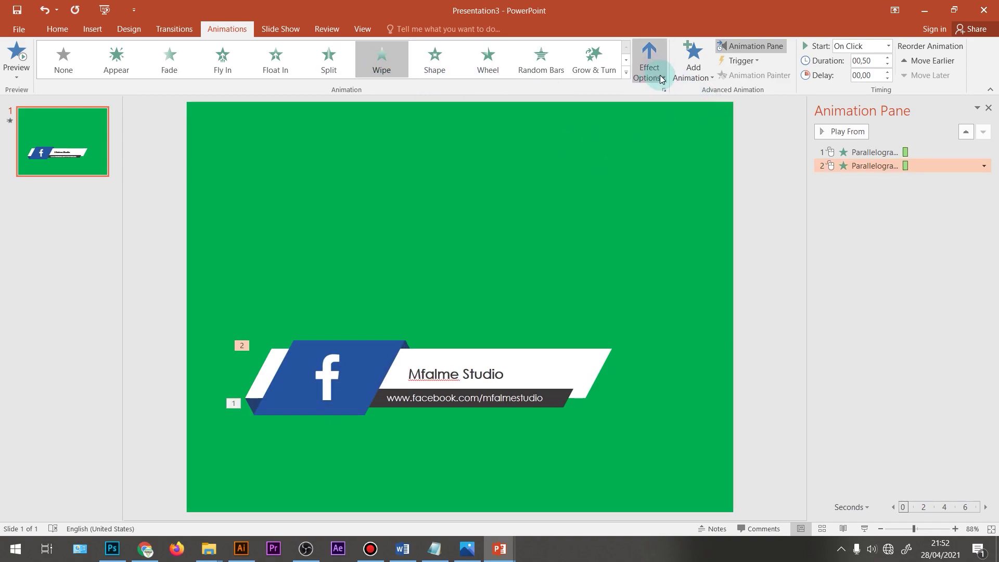
click(408, 356)
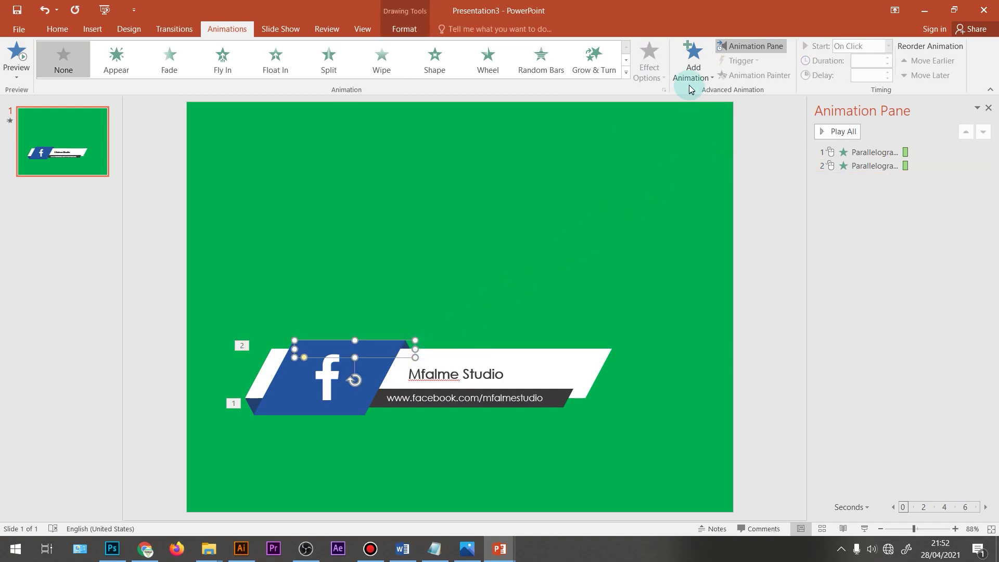
click(388, 68)
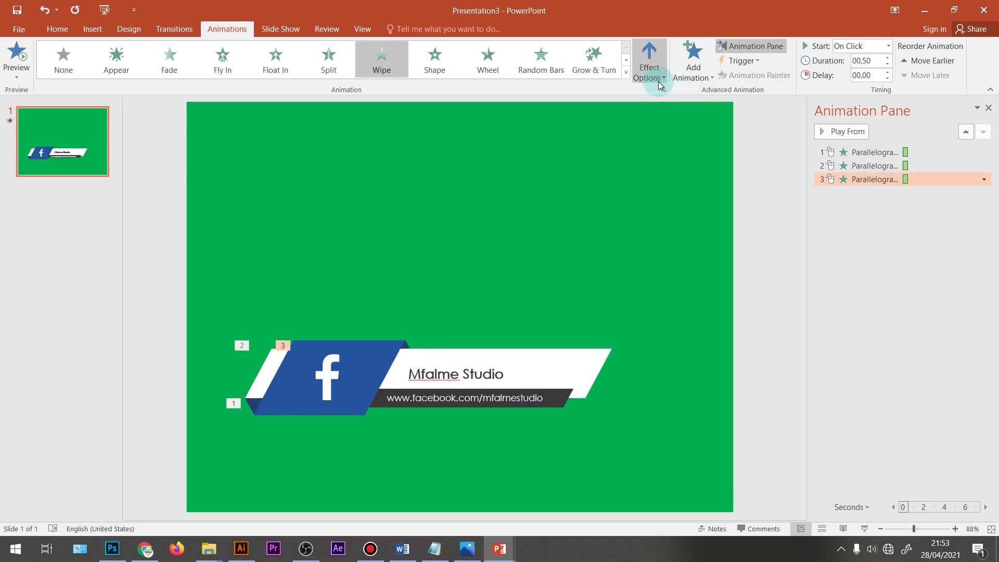
click(659, 78)
click(670, 202)
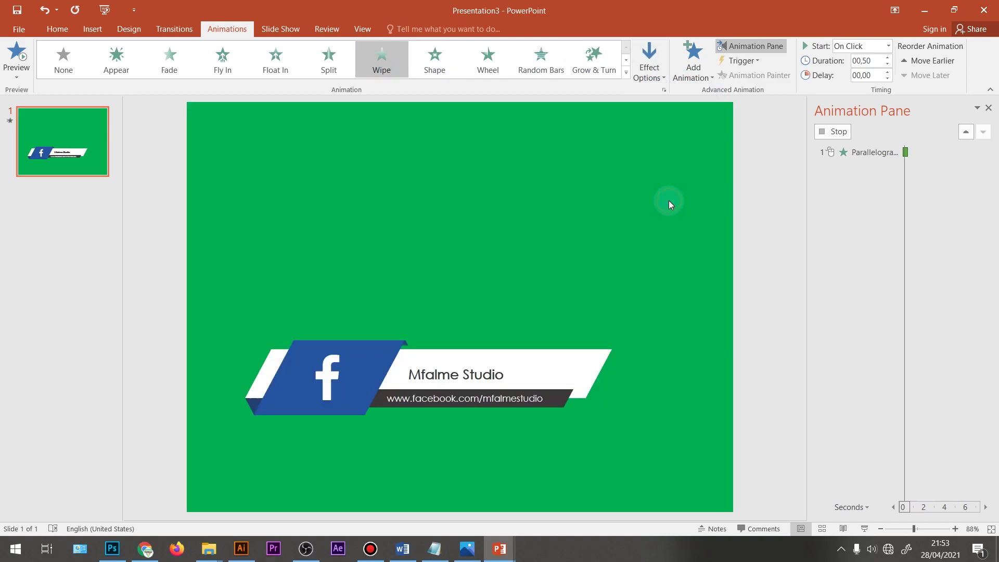
click(790, 243)
click(881, 361)
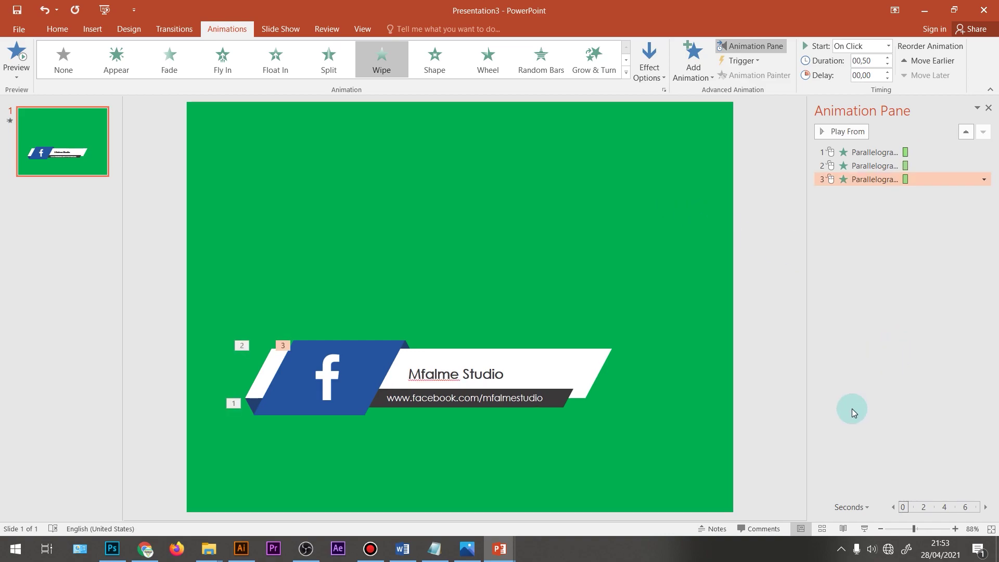
click(877, 314)
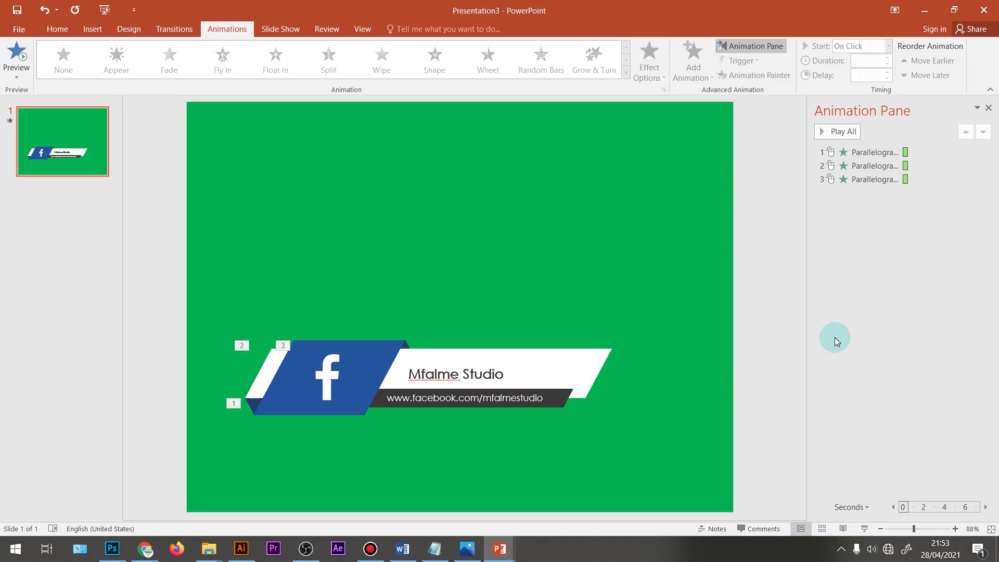
click(567, 357)
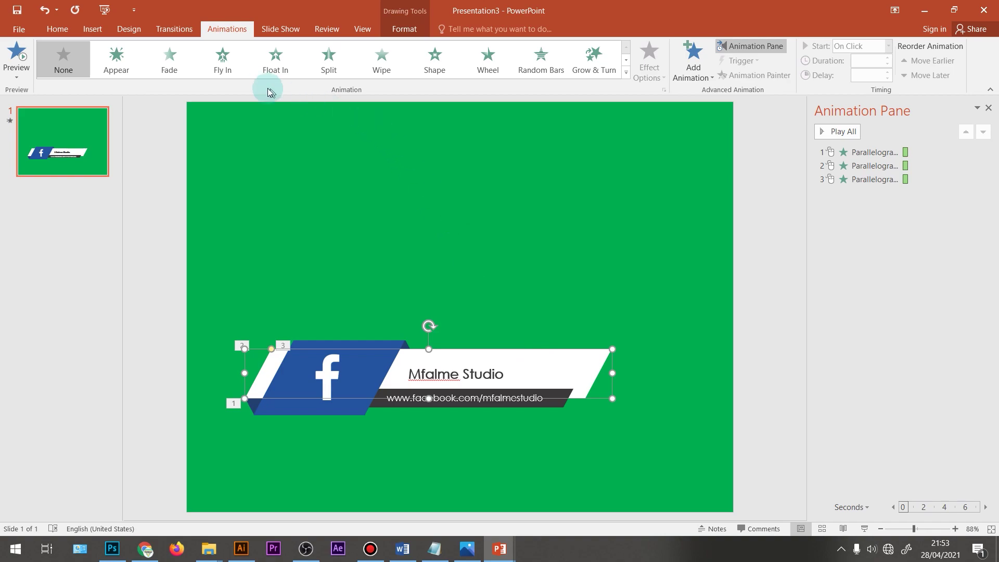
Give the white name banner a Fly In from the left with a 0.5 sec smooth end
click(225, 72)
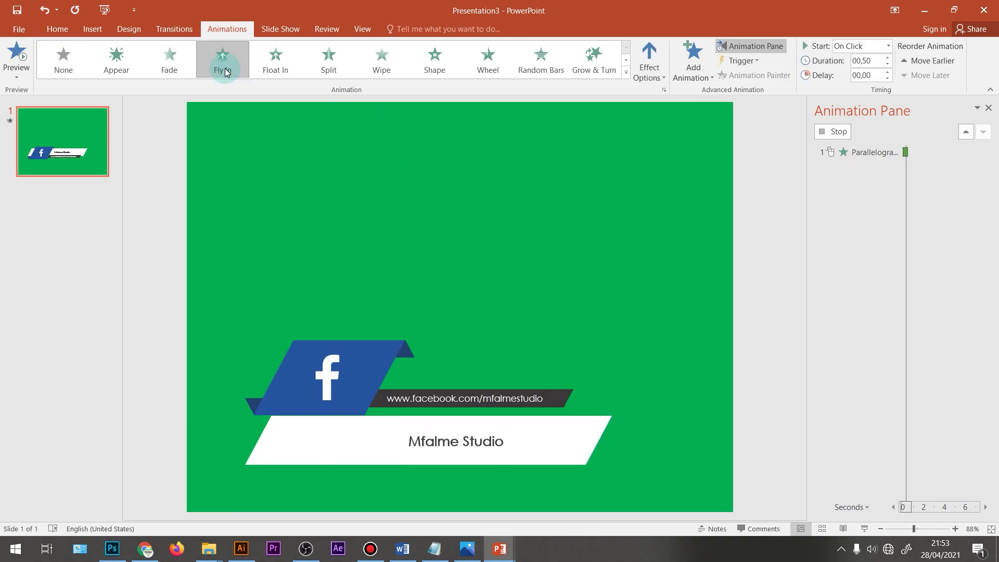
click(658, 78)
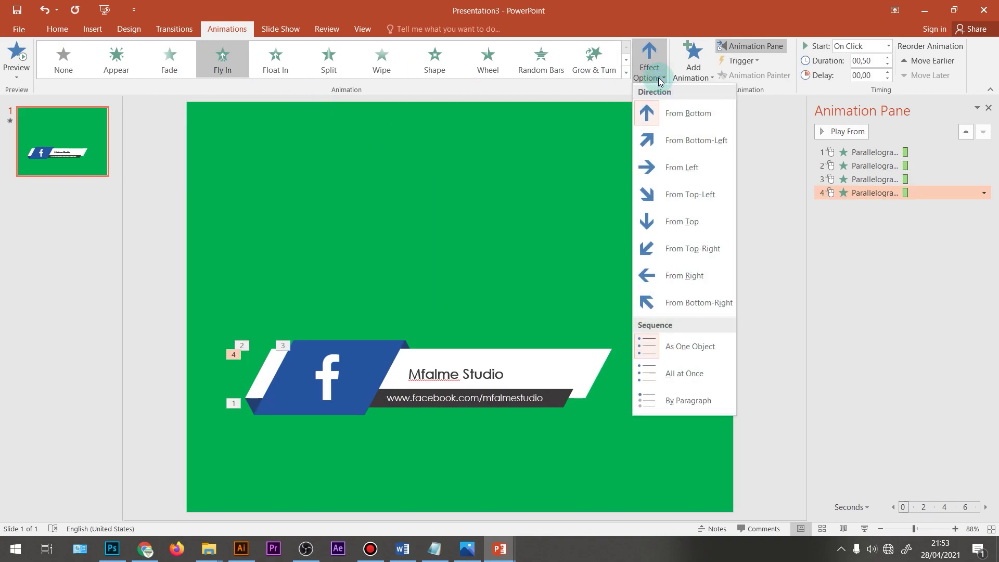
click(691, 170)
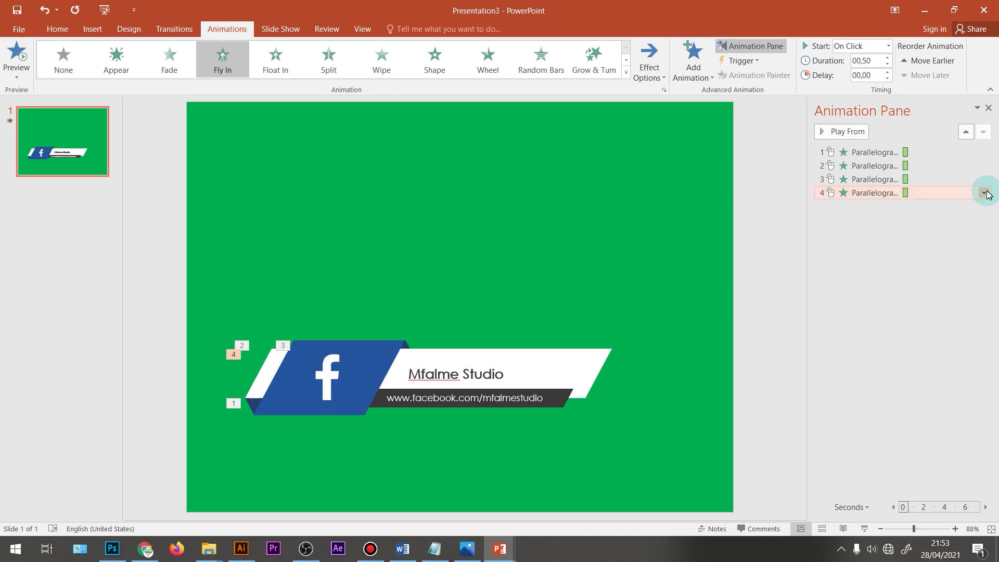
click(984, 193)
click(918, 250)
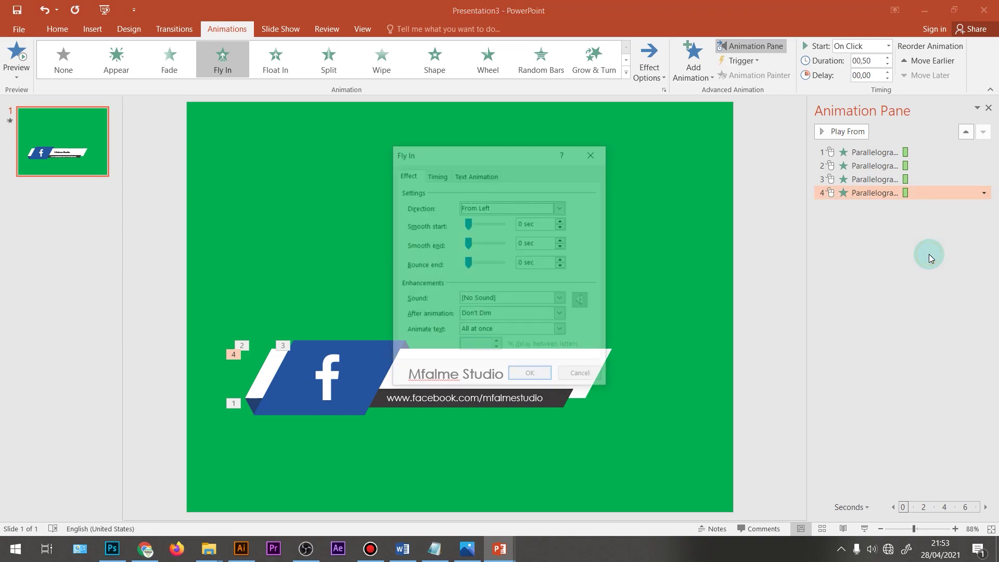
drag(515, 150, 591, 81)
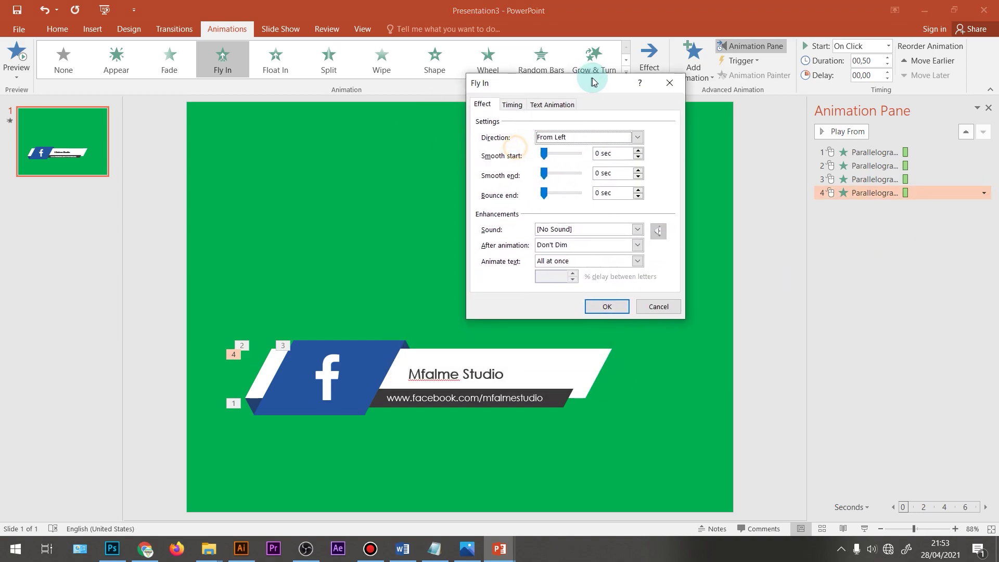
drag(543, 174, 620, 174)
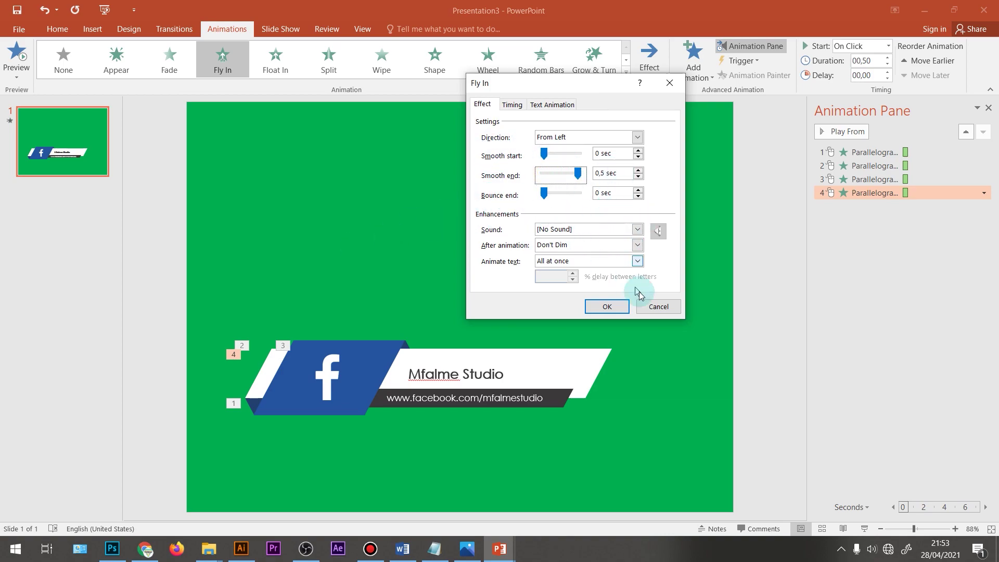
click(604, 312)
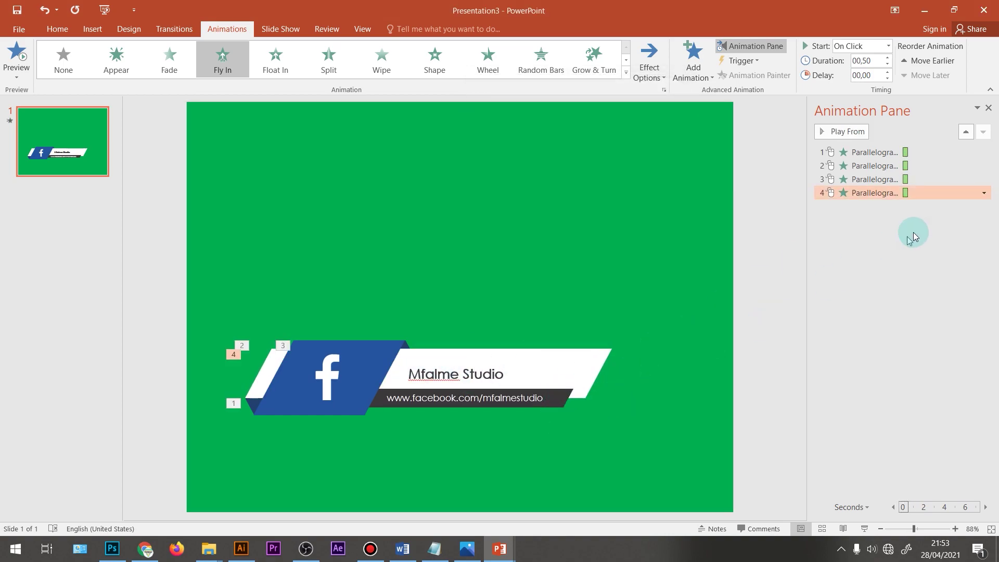
Review the timing settings of animation 4, leaving it On Click
click(984, 193)
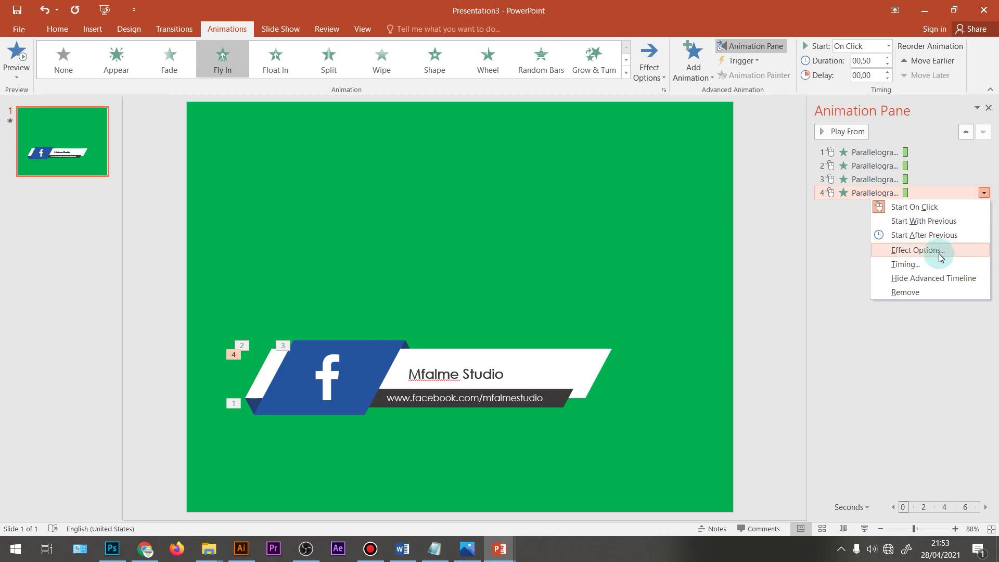
click(925, 264)
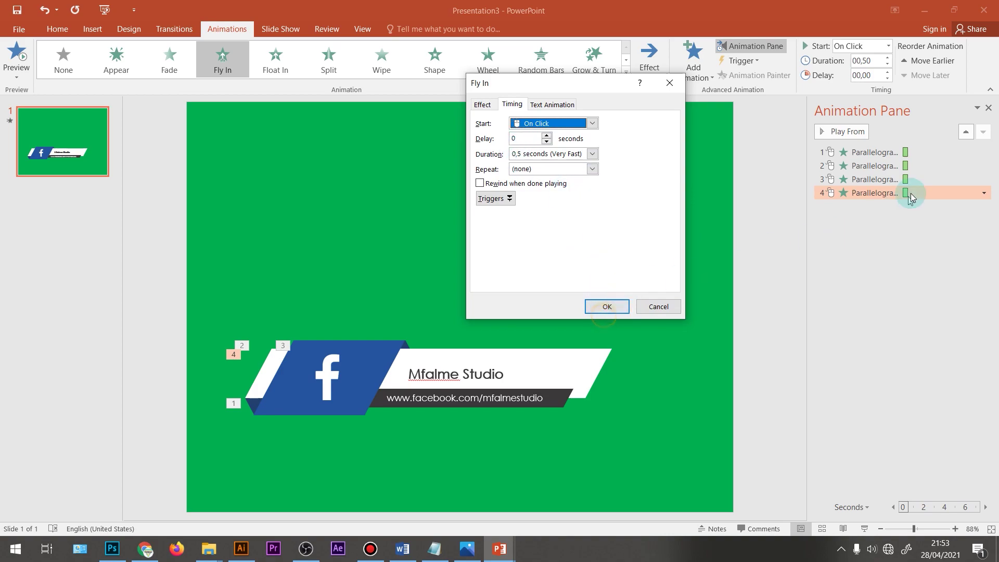
click(608, 307)
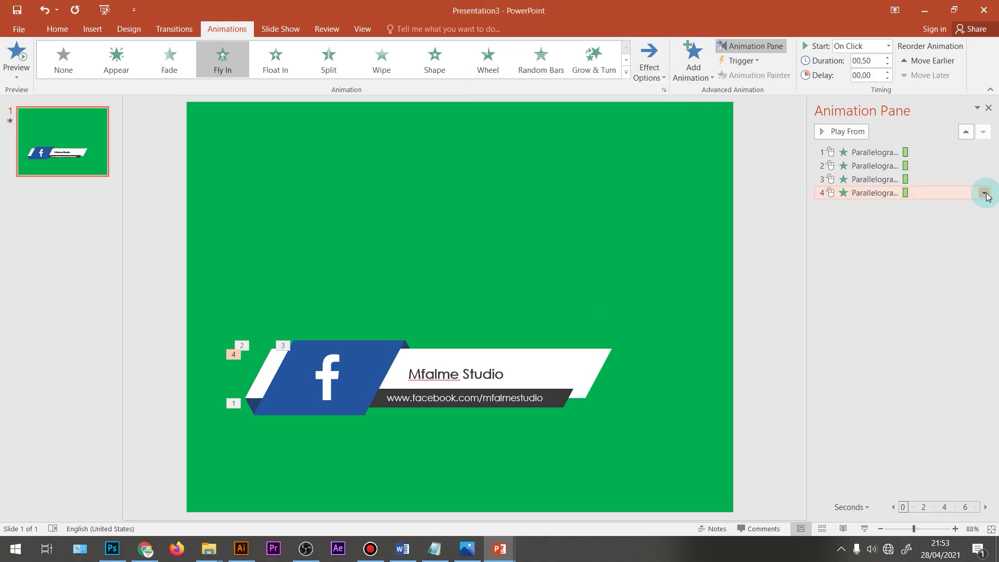
click(983, 193)
click(833, 273)
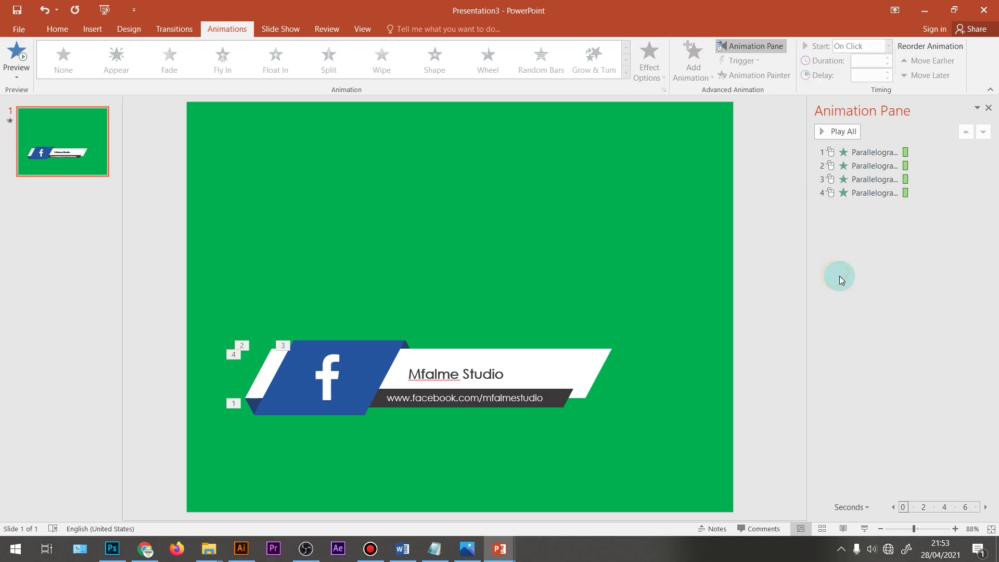
click(558, 399)
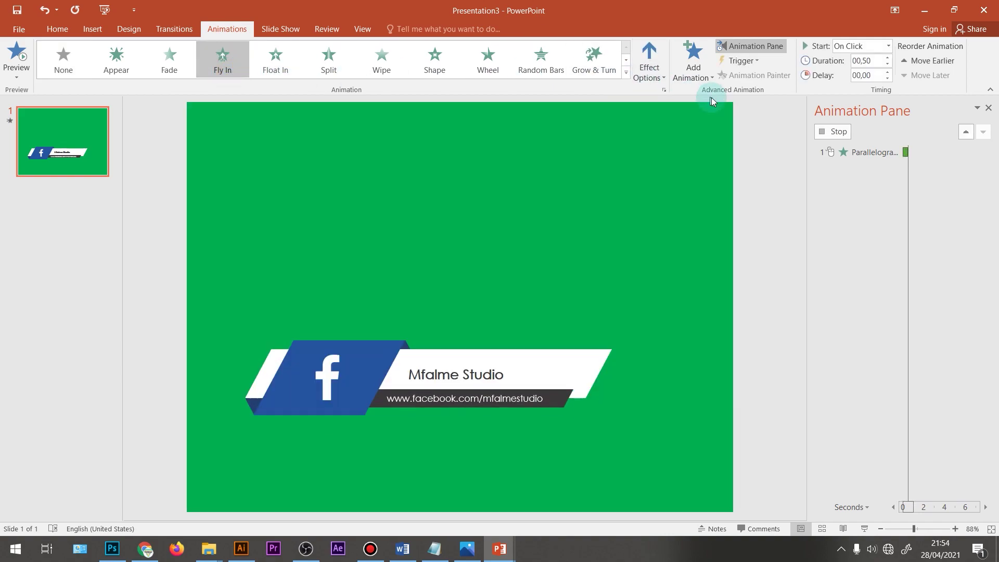
Make the URL bar's Fly In come from the left and preview the animations
click(658, 77)
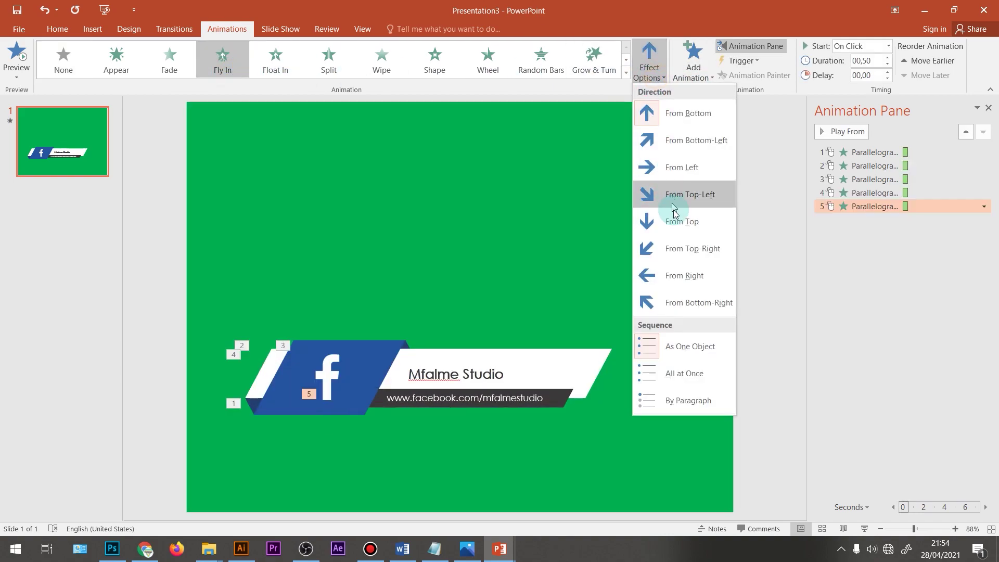
click(677, 170)
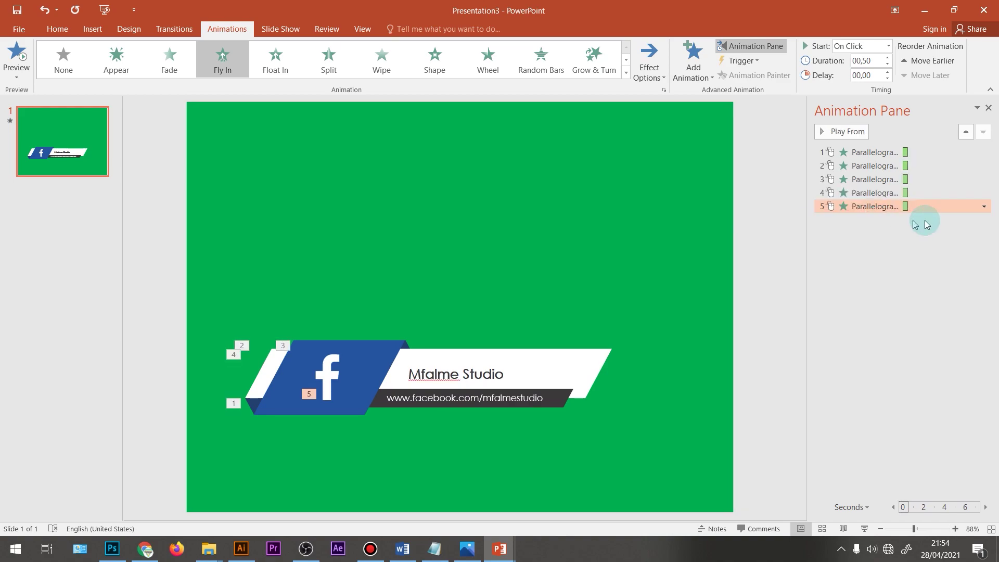
click(897, 275)
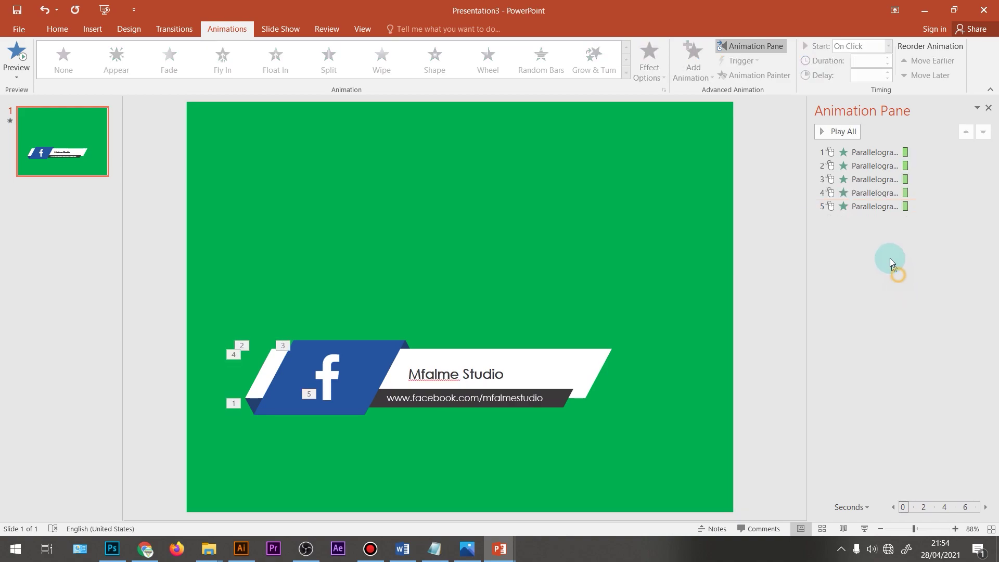
click(837, 131)
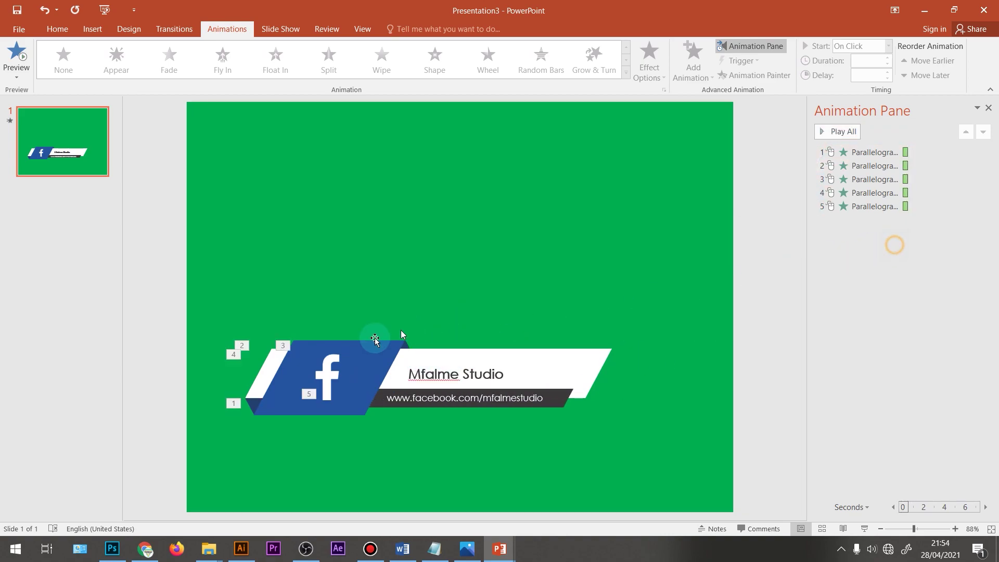
Give the f logo picture a Zoom entrance as animation 6 and preview the sequence
click(332, 373)
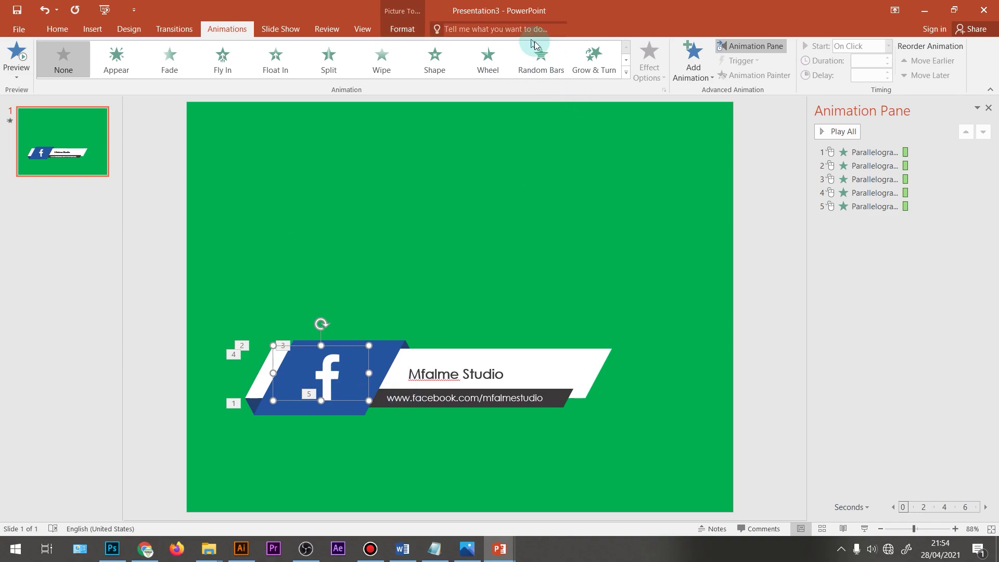
click(628, 76)
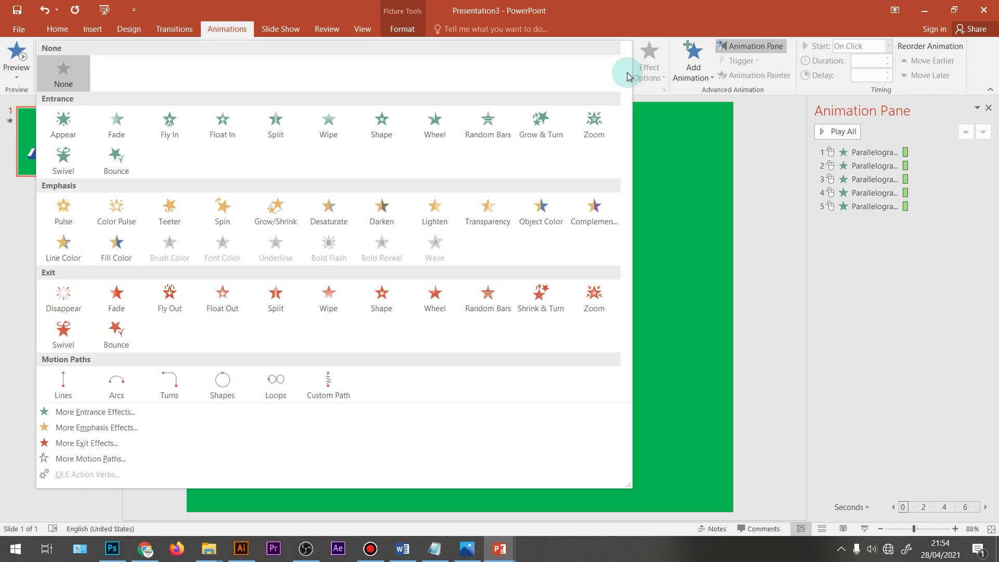
click(825, 234)
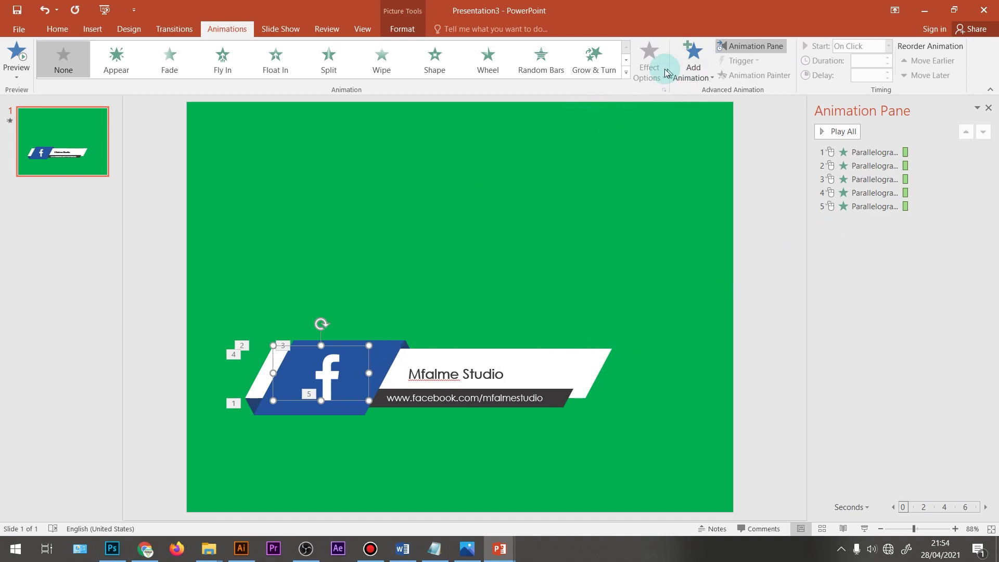
click(626, 77)
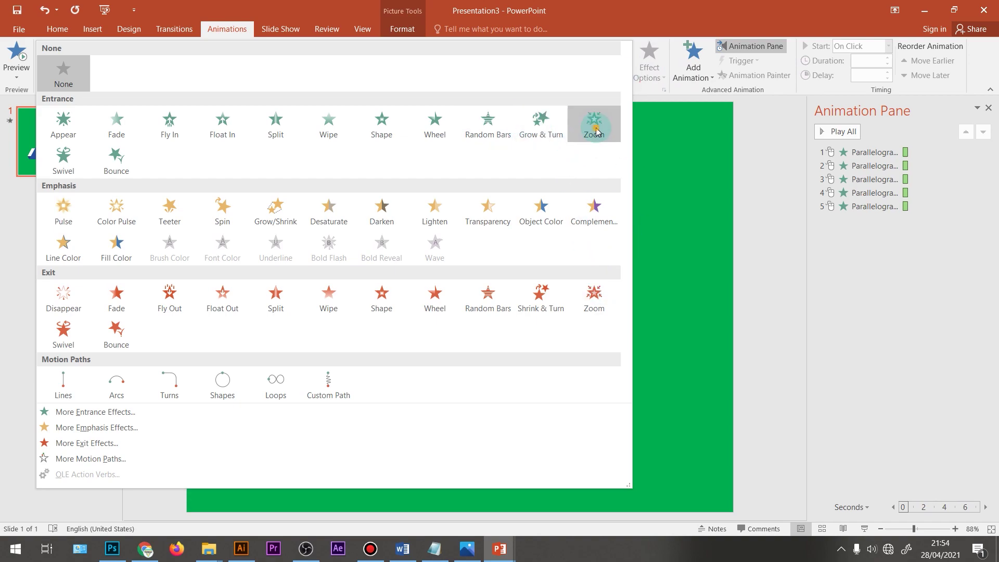
click(595, 127)
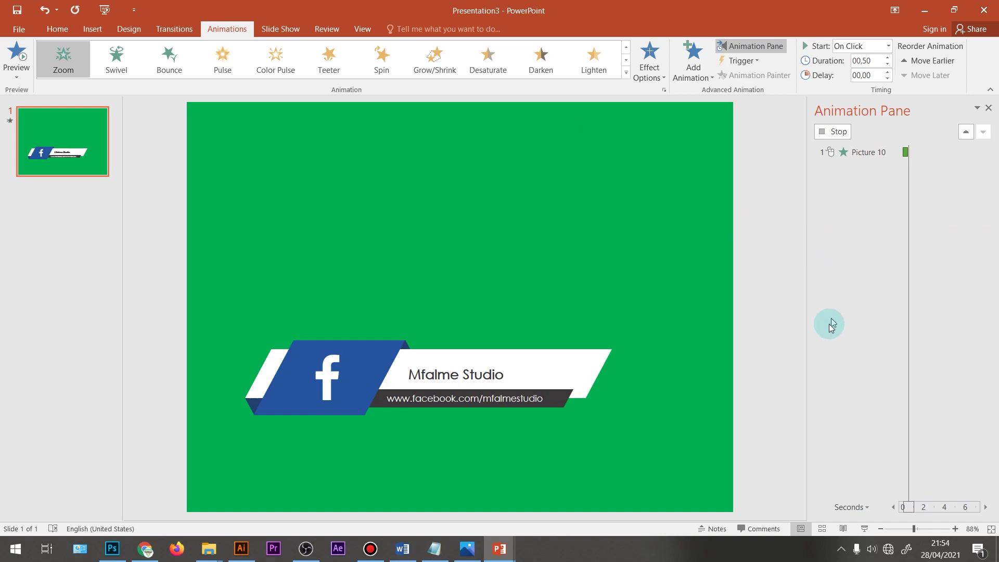
click(846, 335)
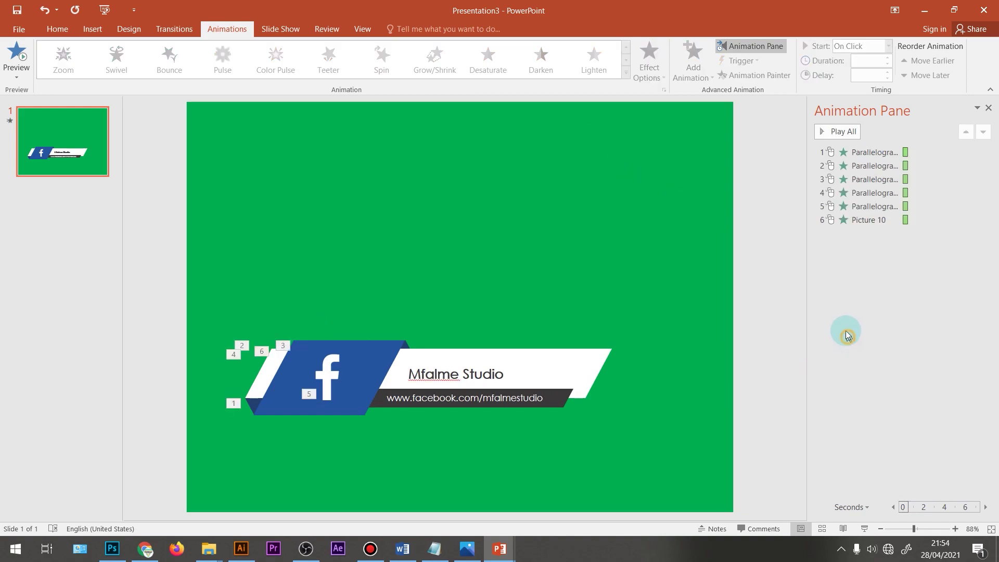
click(843, 133)
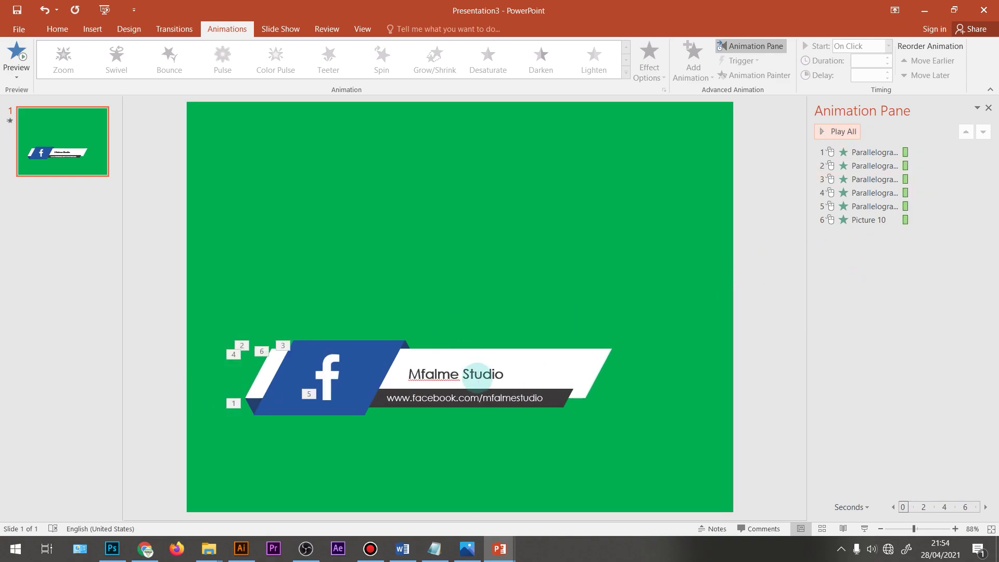
Enlarge the Mfalme Studio text and give it a Fade entrance as animation 7
triple_click(477, 379)
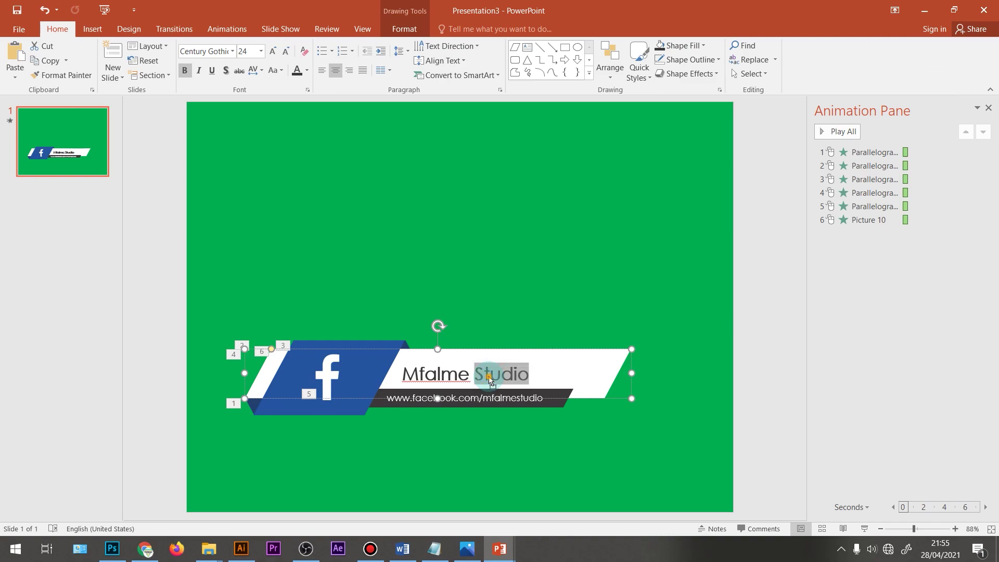
key(ctrl+shift+period)
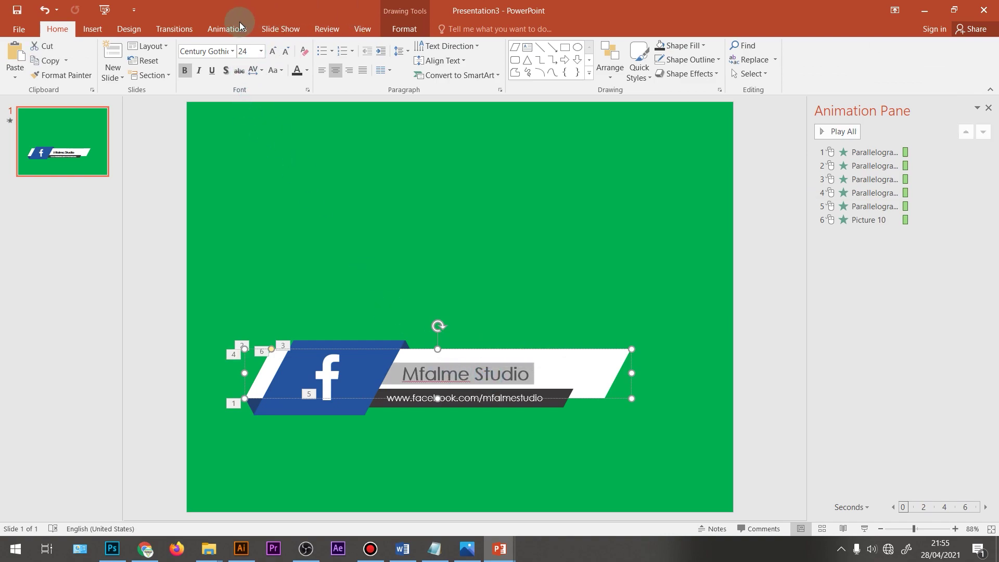
click(226, 29)
click(169, 68)
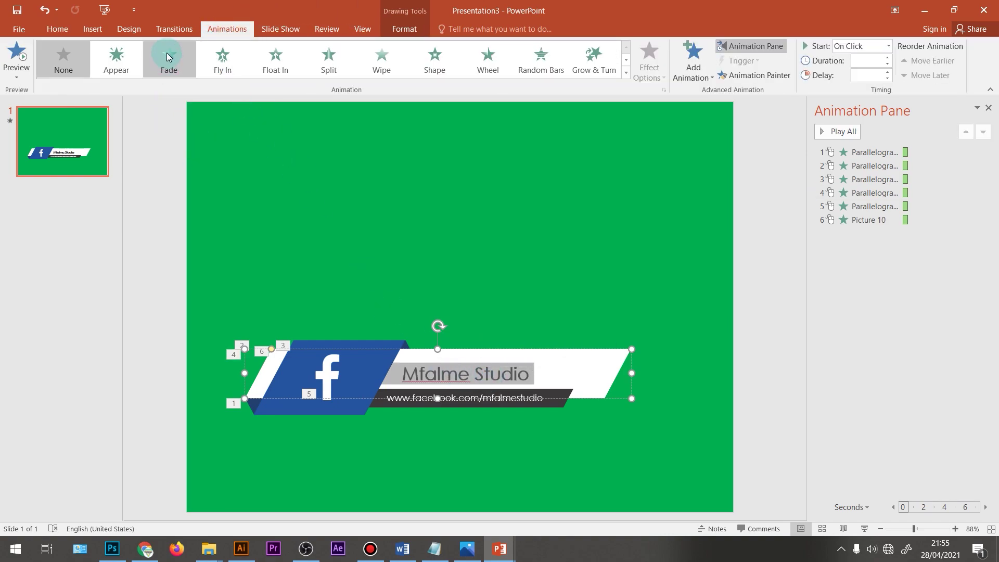
click(171, 52)
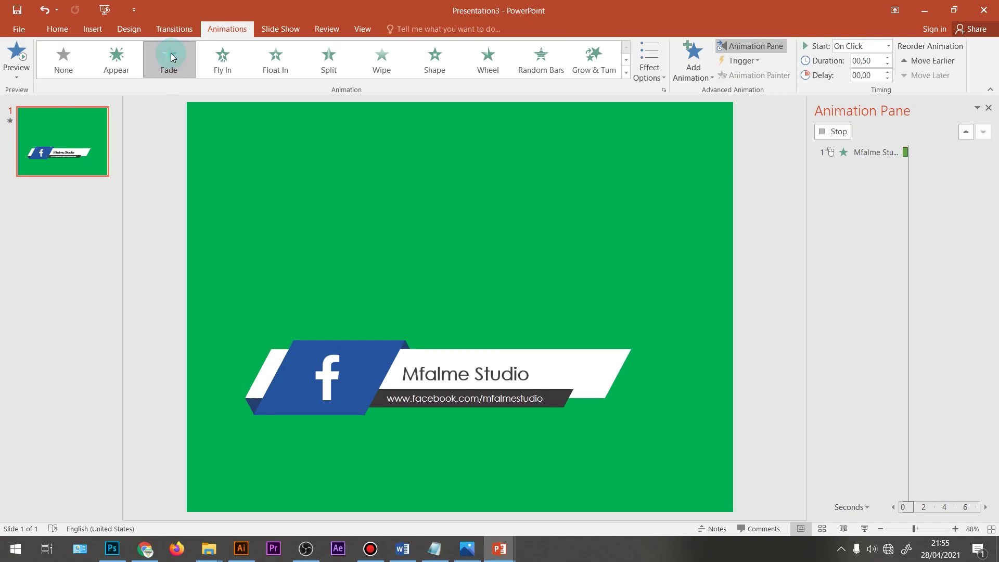
click(209, 66)
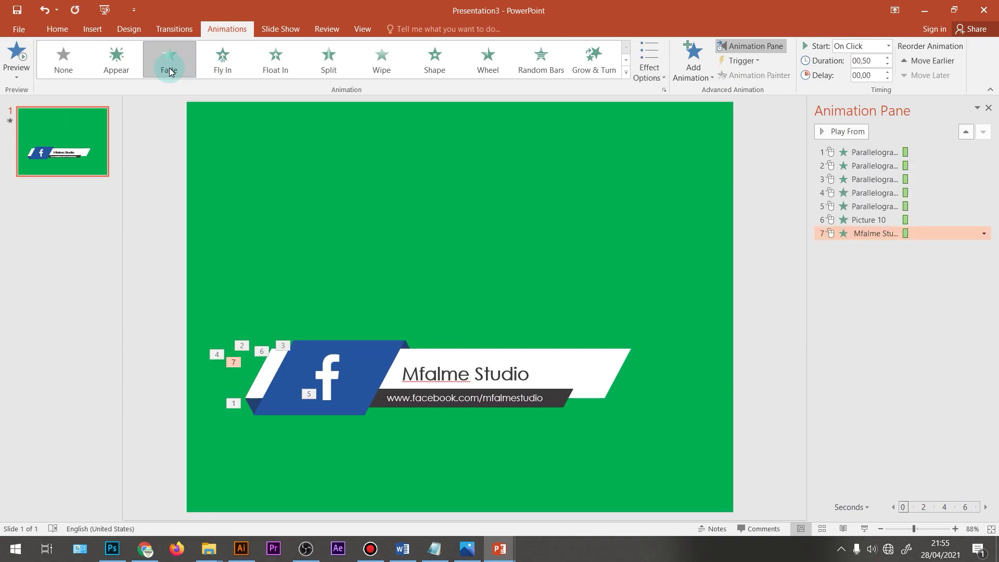
Give the facebook URL text a Fade entrance as animation 8
click(529, 396)
double_click(529, 396)
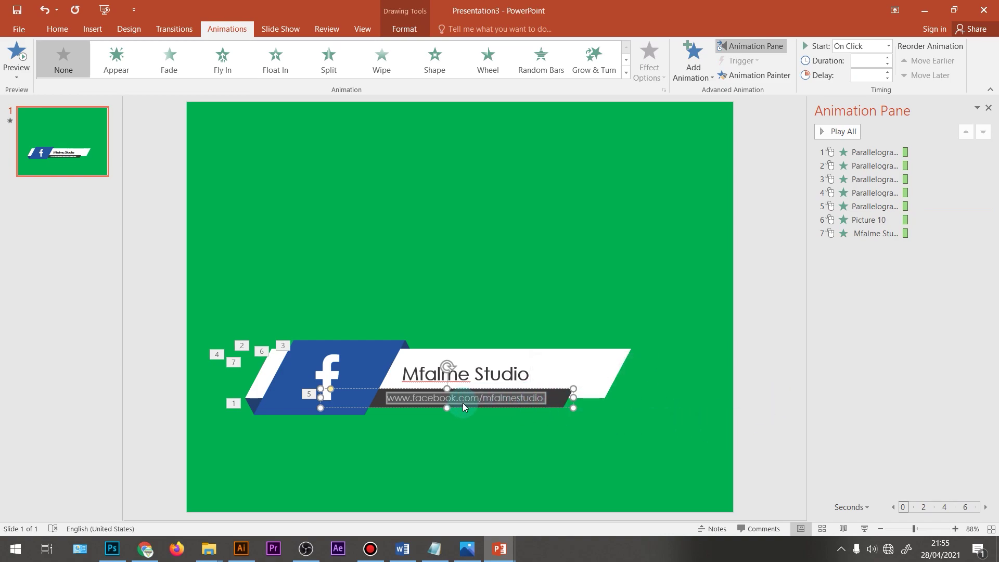
click(568, 399)
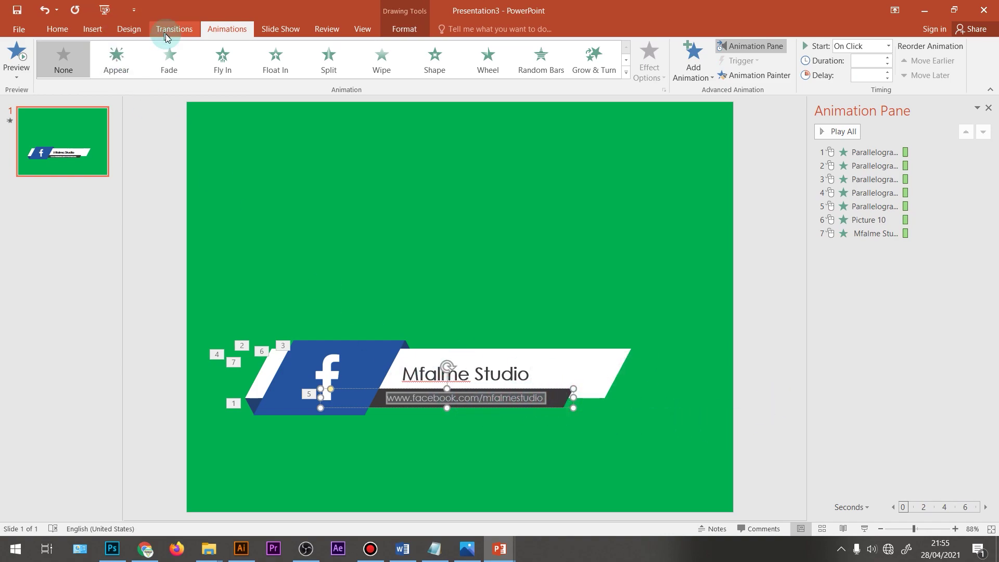
click(169, 61)
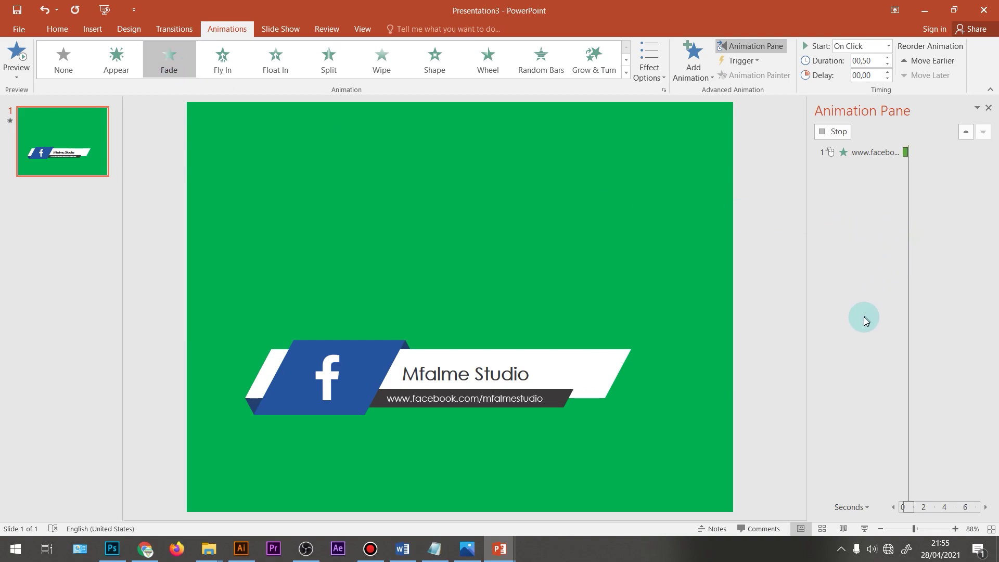
click(872, 275)
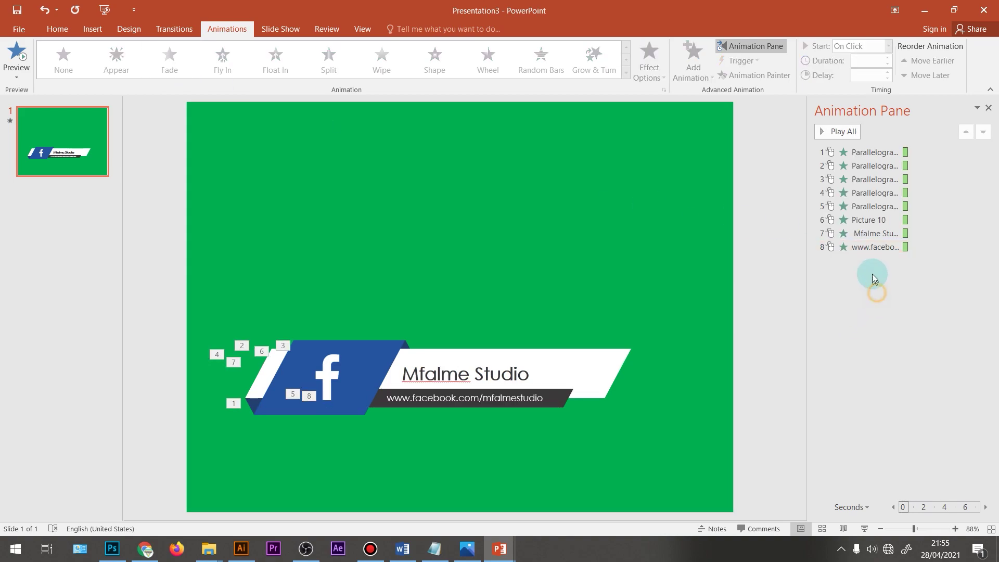
Play all the slide's animations to check the entrance sequence
click(848, 133)
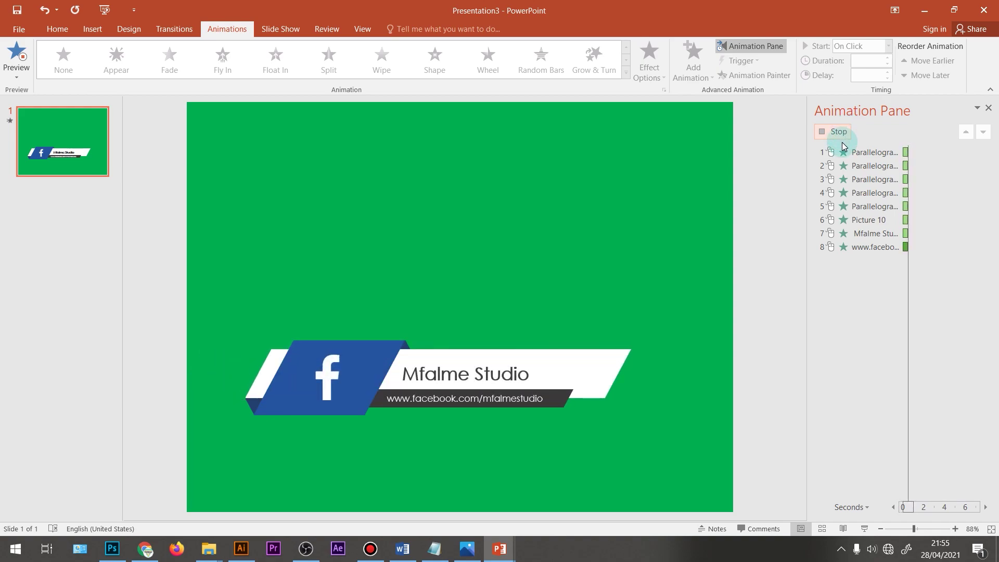
click(849, 292)
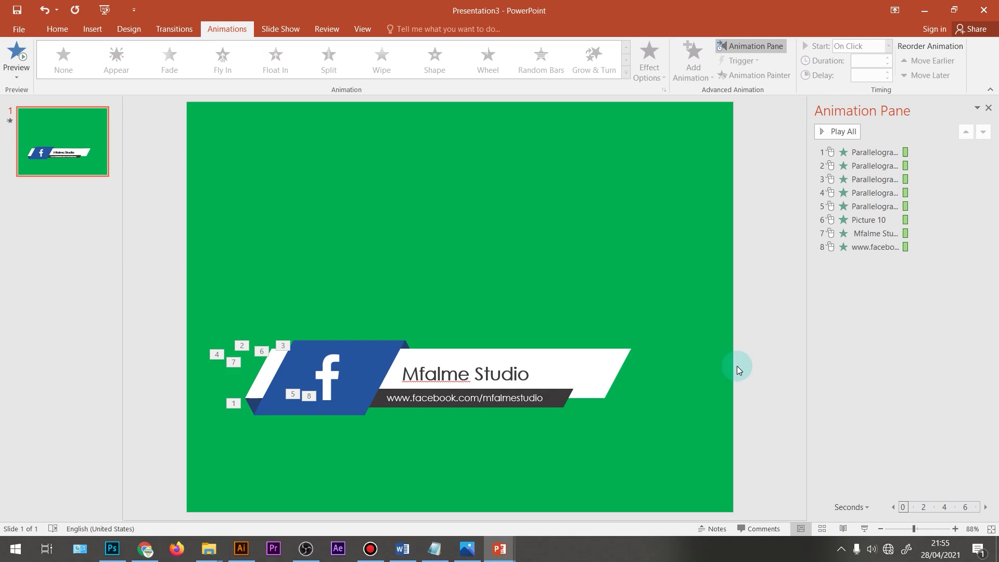
click(879, 247)
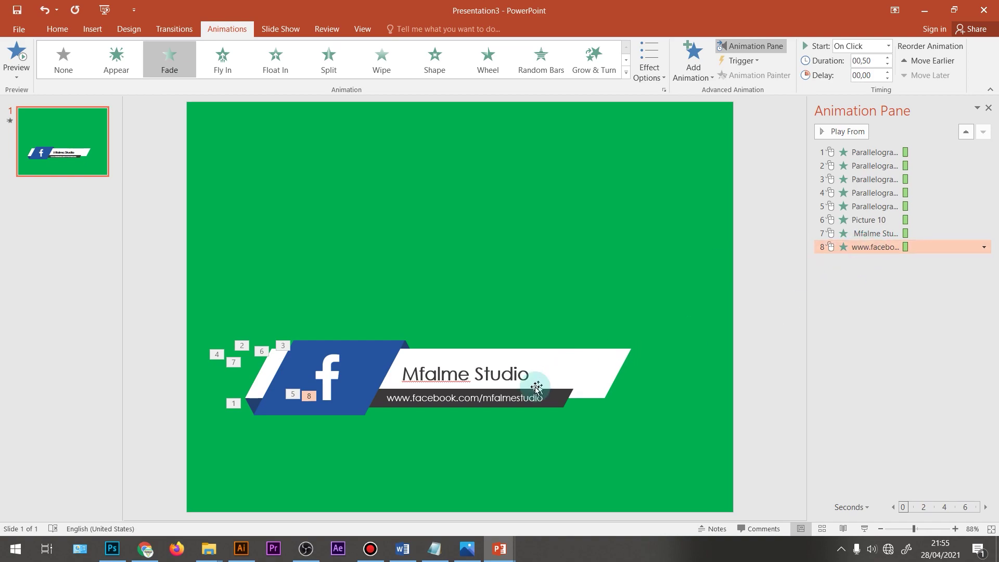
Add Fade exit animations to the URL text and the Mfalme Studio text
double_click(479, 401)
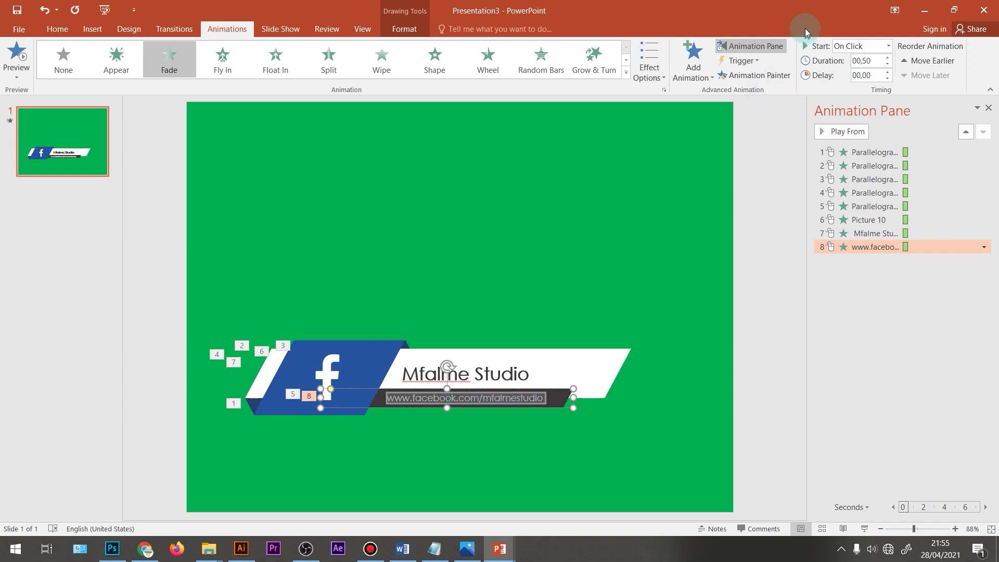
click(706, 69)
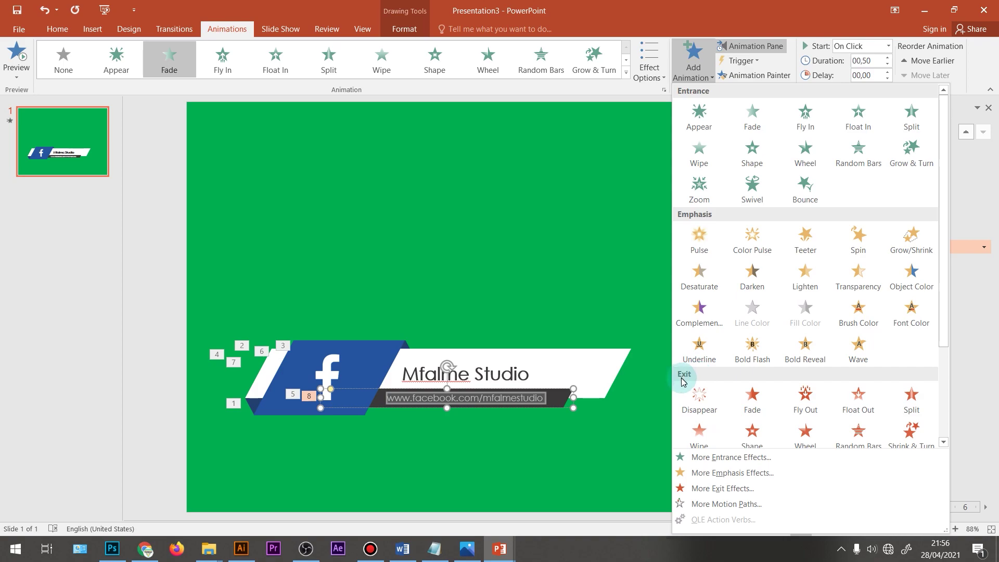
click(753, 408)
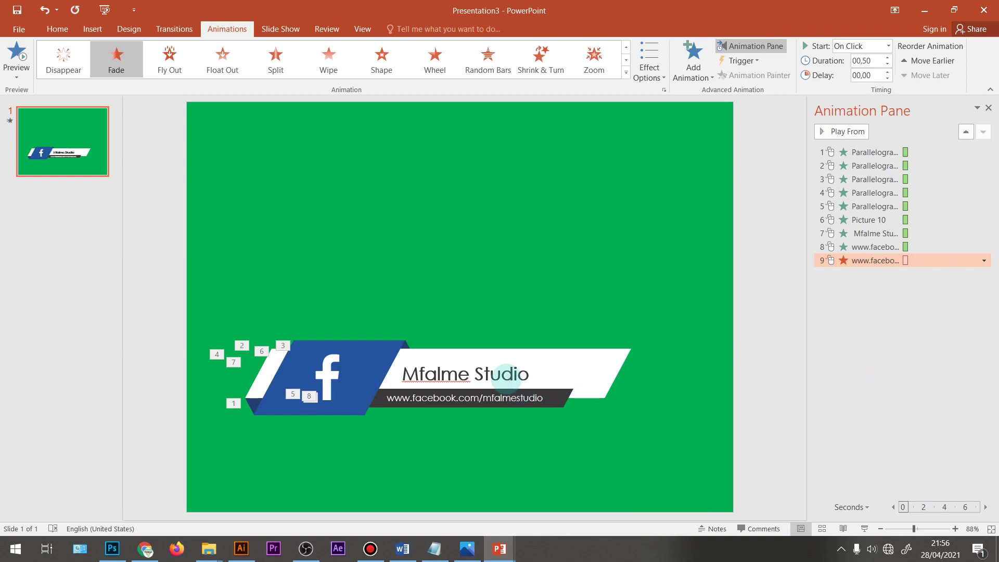
click(503, 375)
triple_click(503, 374)
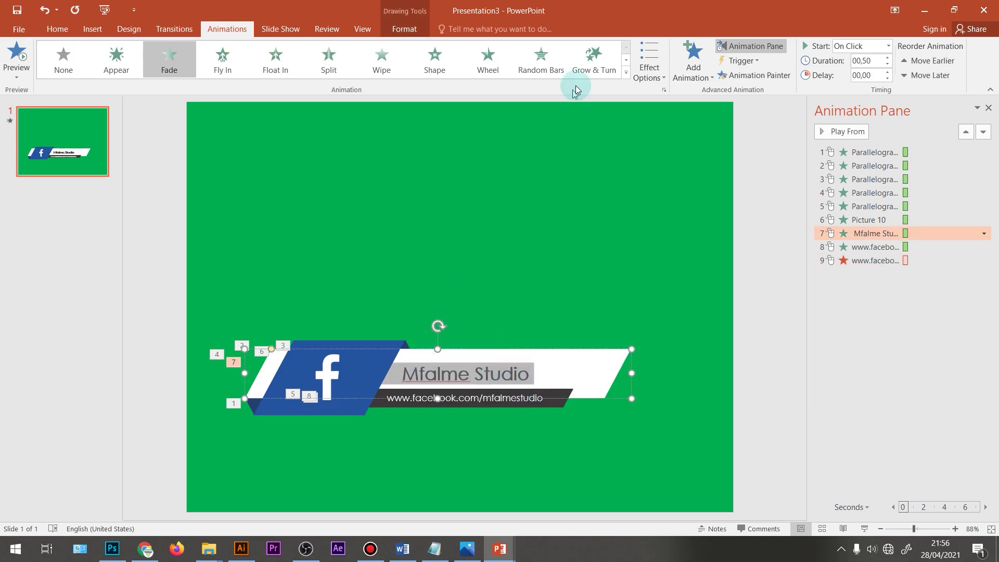
click(697, 68)
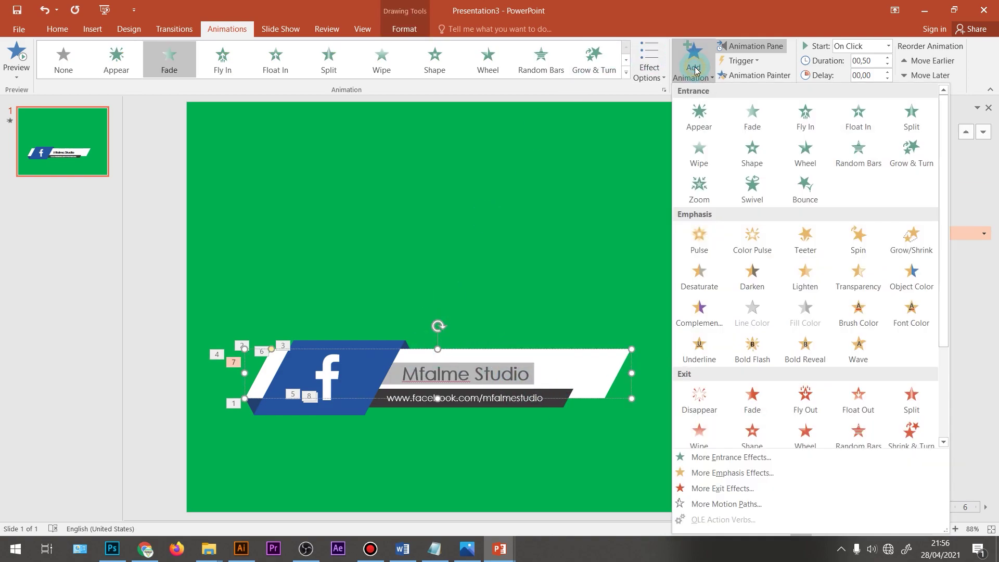
click(758, 404)
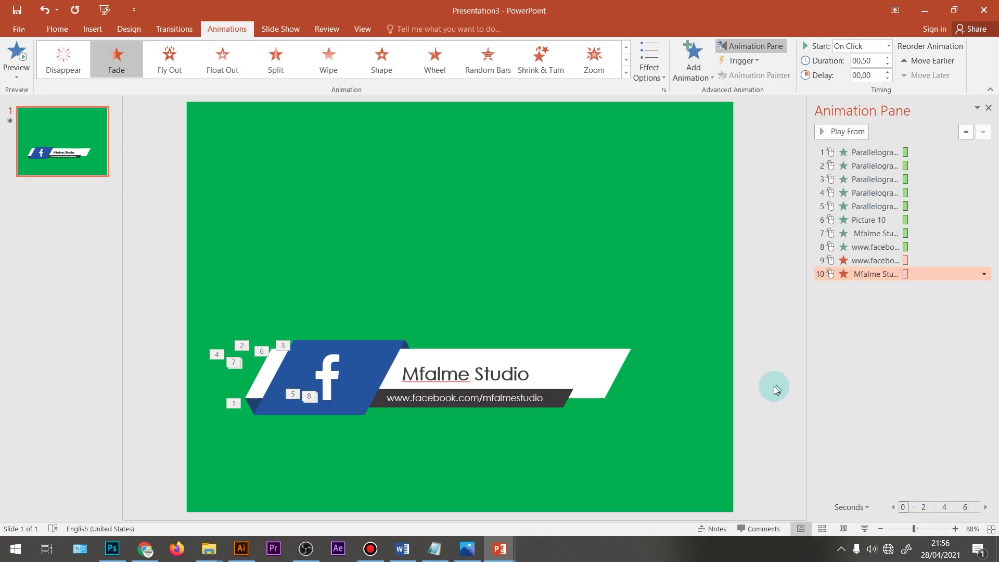
click(736, 383)
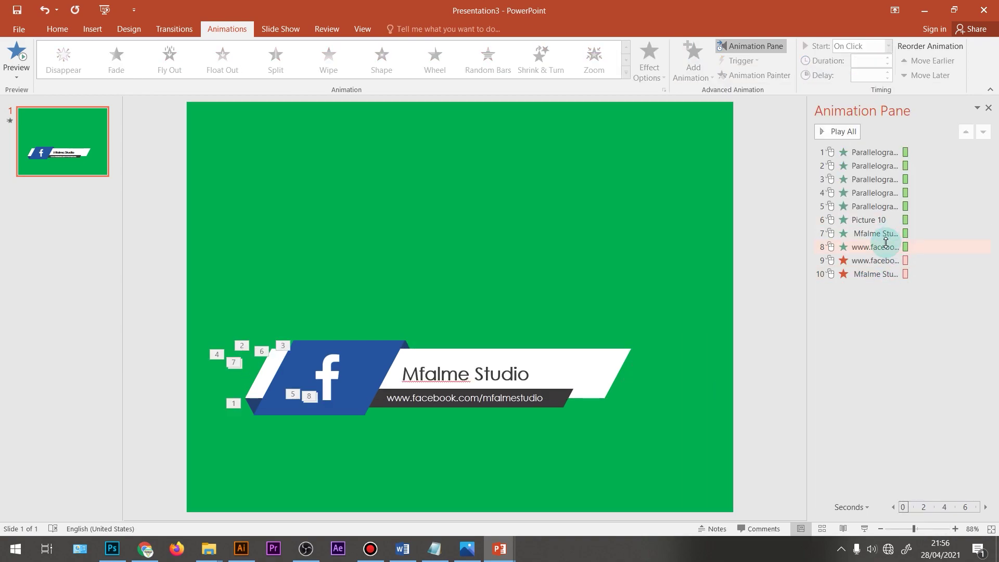
Add a Zoom exit to the Facebook f logo (Picture 10)
click(886, 219)
click(877, 323)
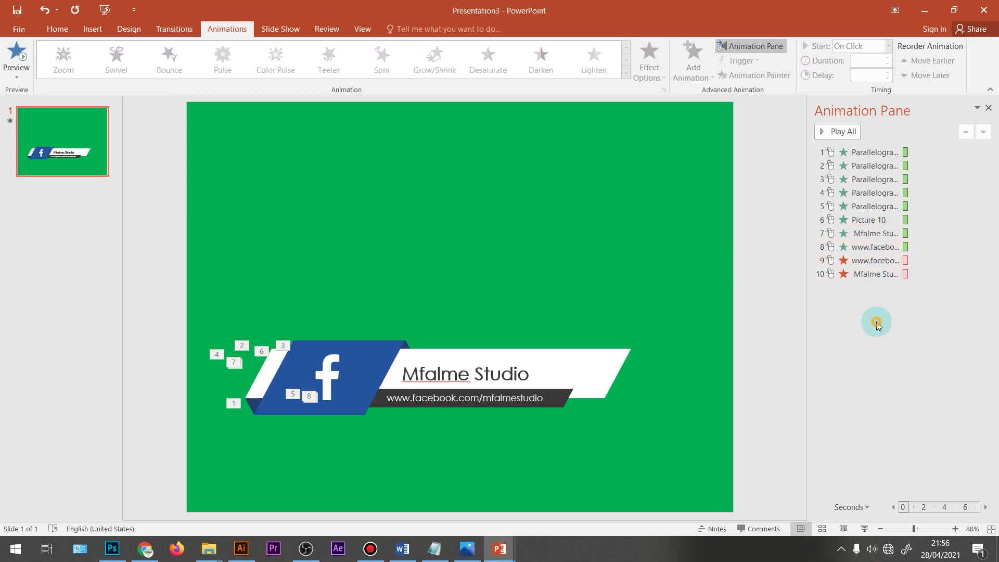
click(356, 383)
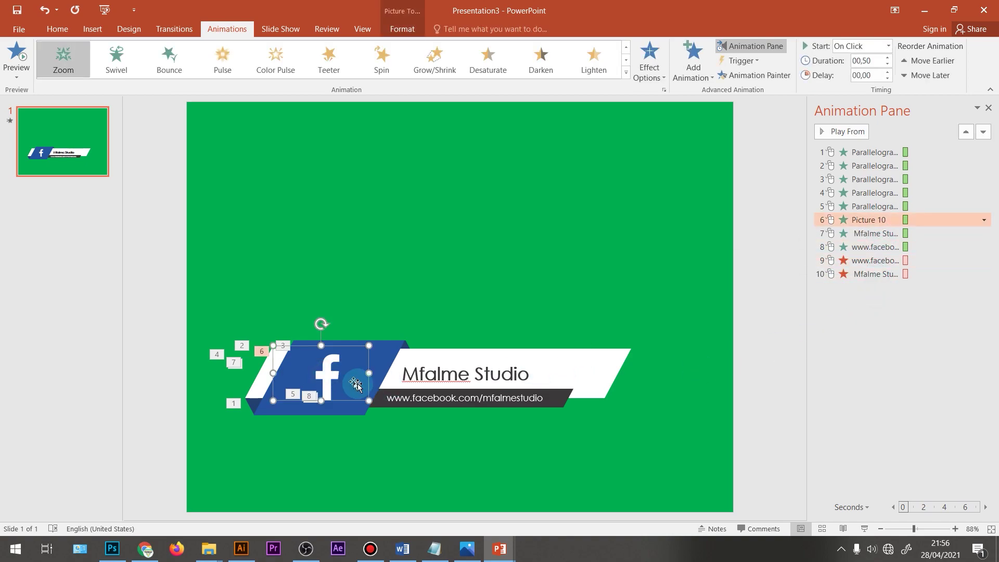
click(694, 68)
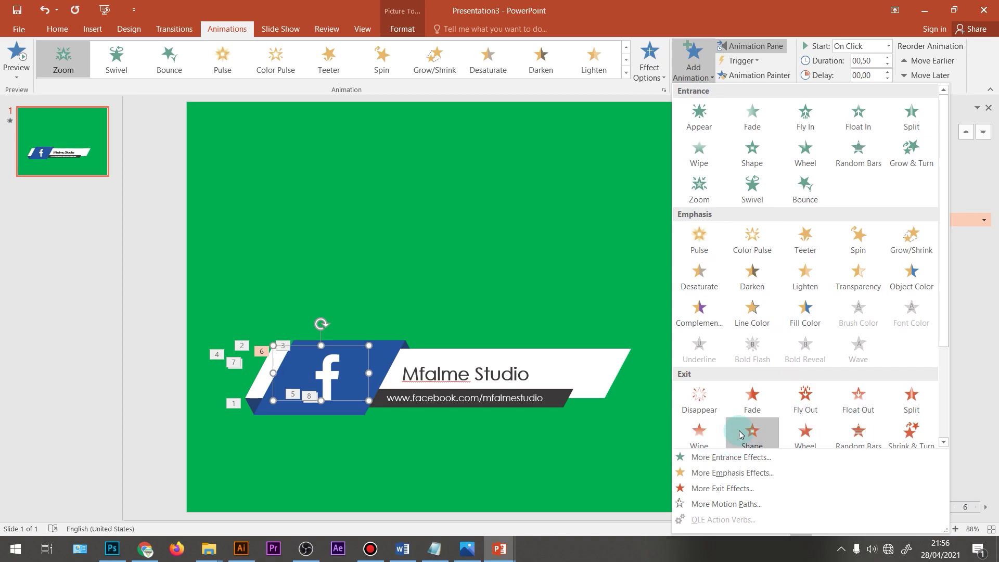
scroll(728, 442, down, 3)
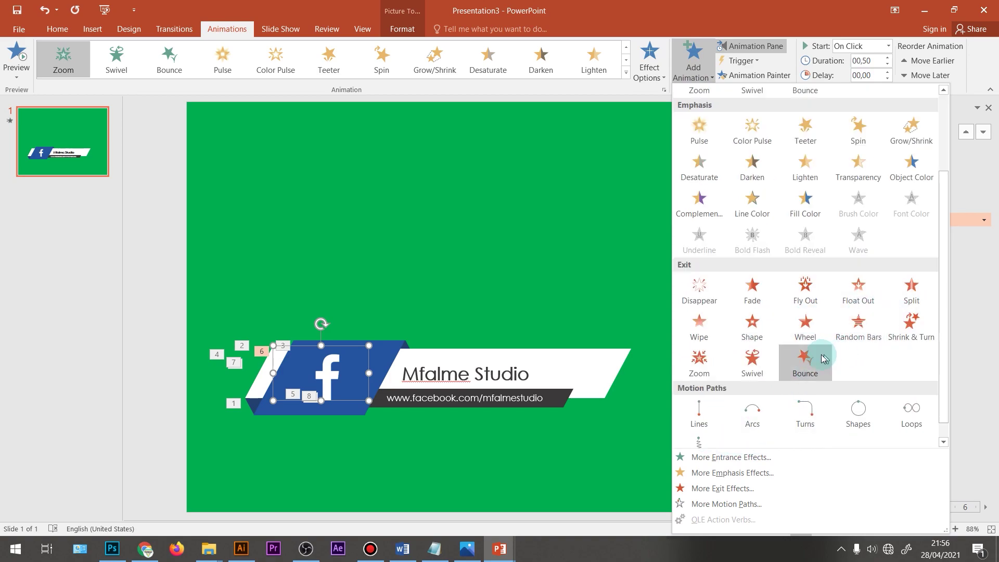
click(702, 363)
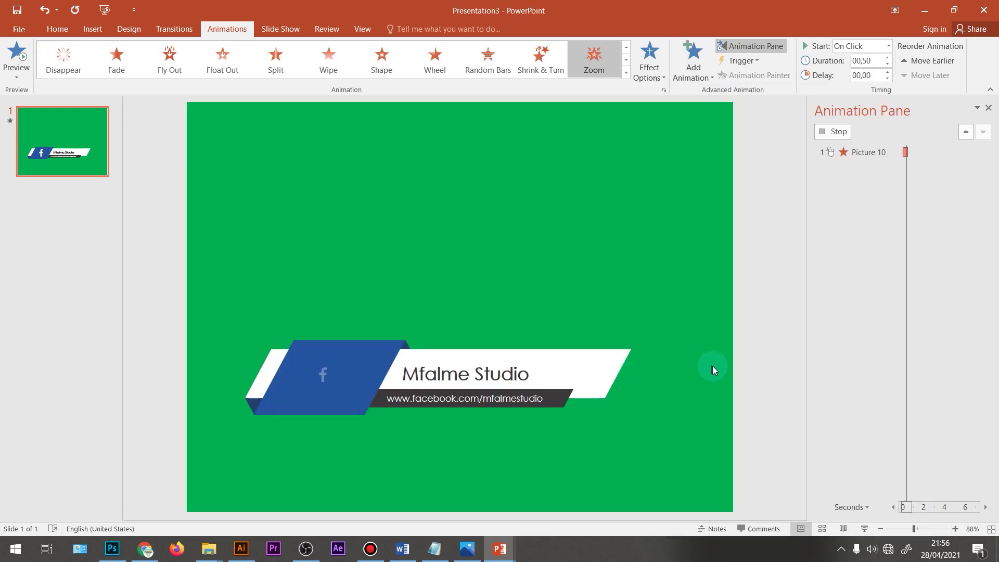
click(569, 398)
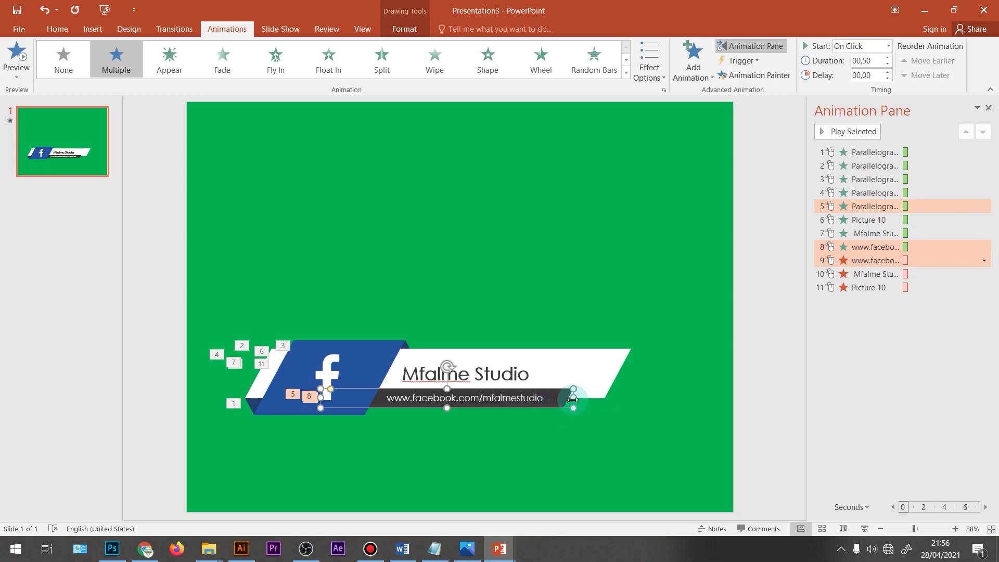
Make the dark URL bar exit with a Fly Out to the left
click(594, 358)
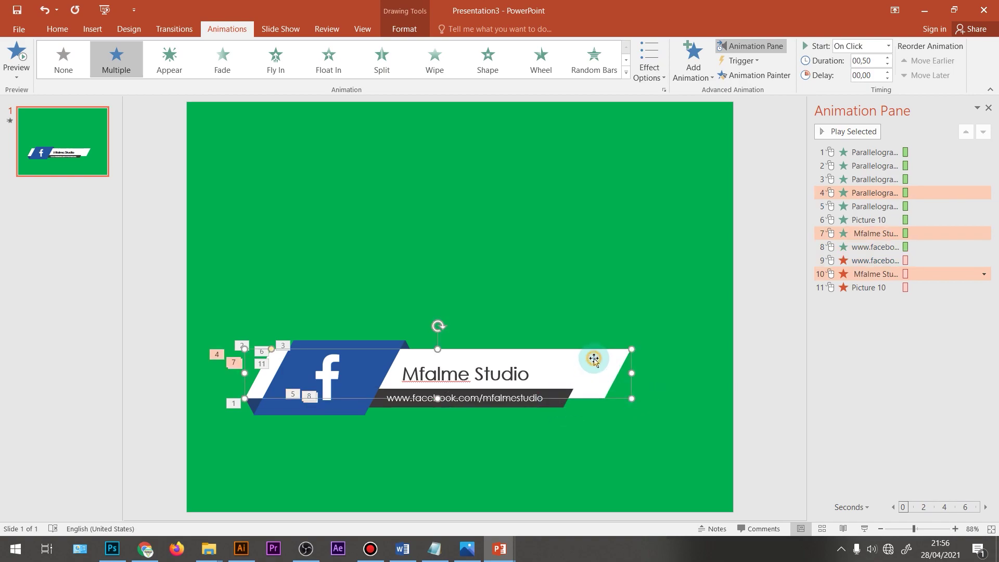
click(557, 408)
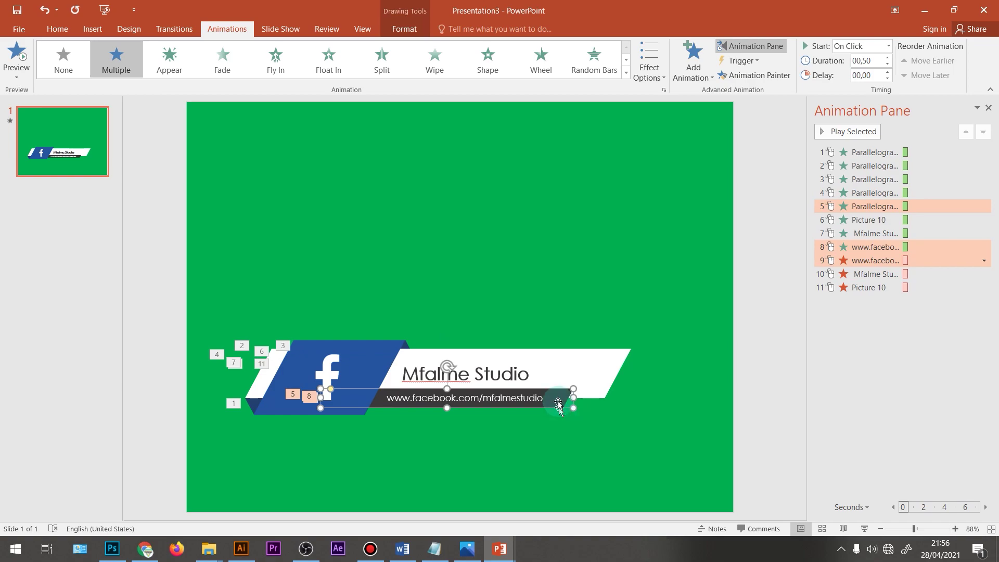
click(693, 61)
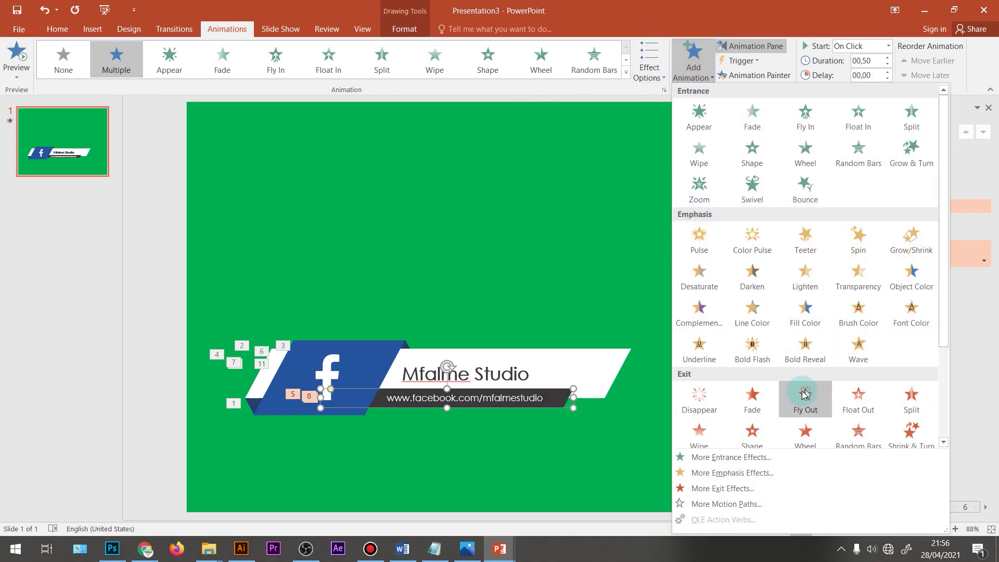
click(807, 398)
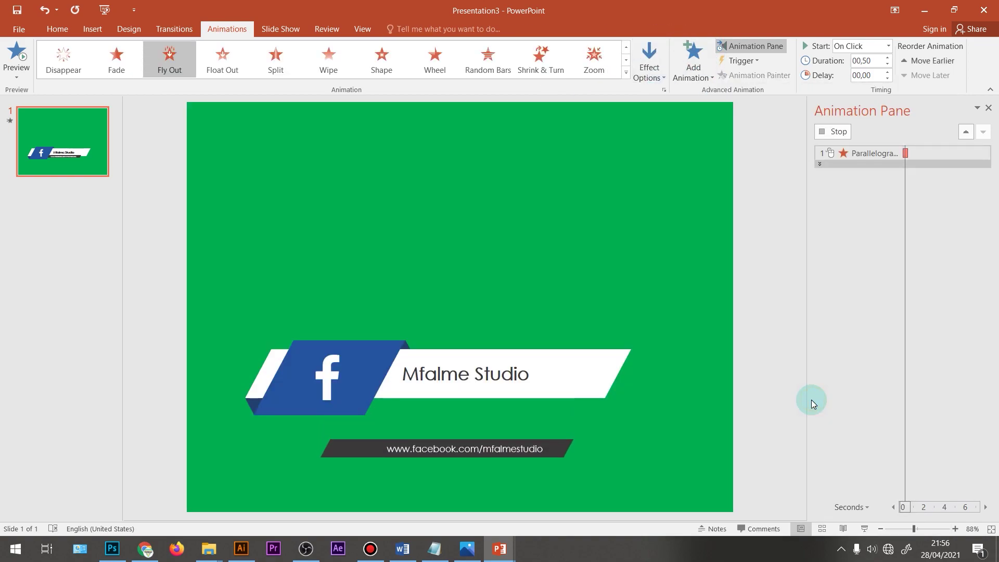
click(647, 74)
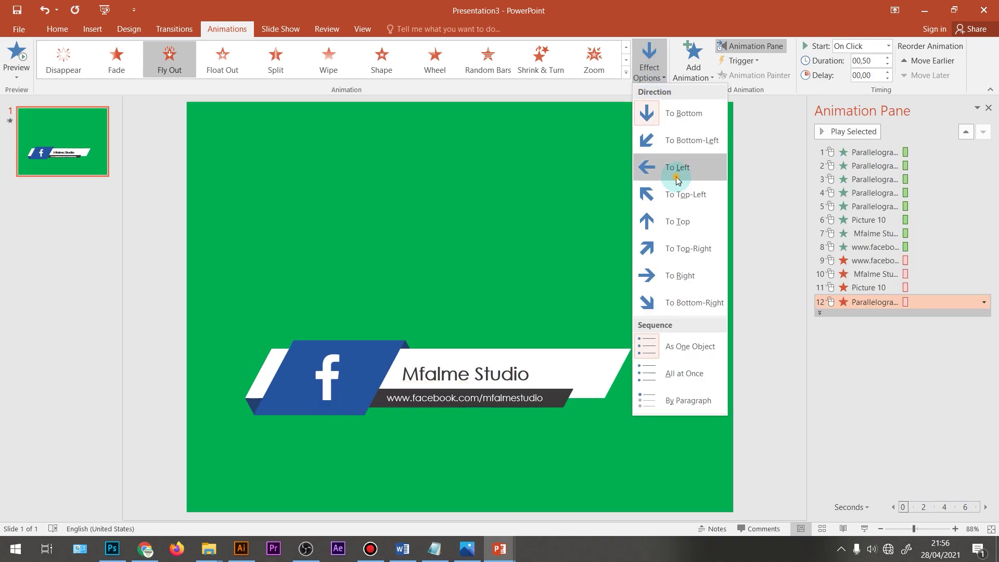
click(675, 172)
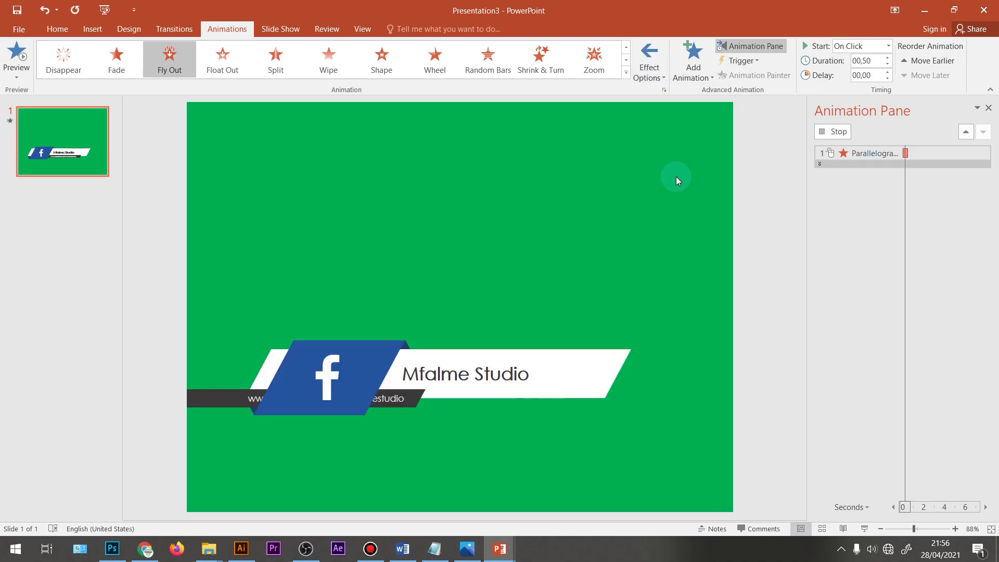
Make the white Mfalme Studio banner exit with a Fly Out to the left as animation 13
click(619, 358)
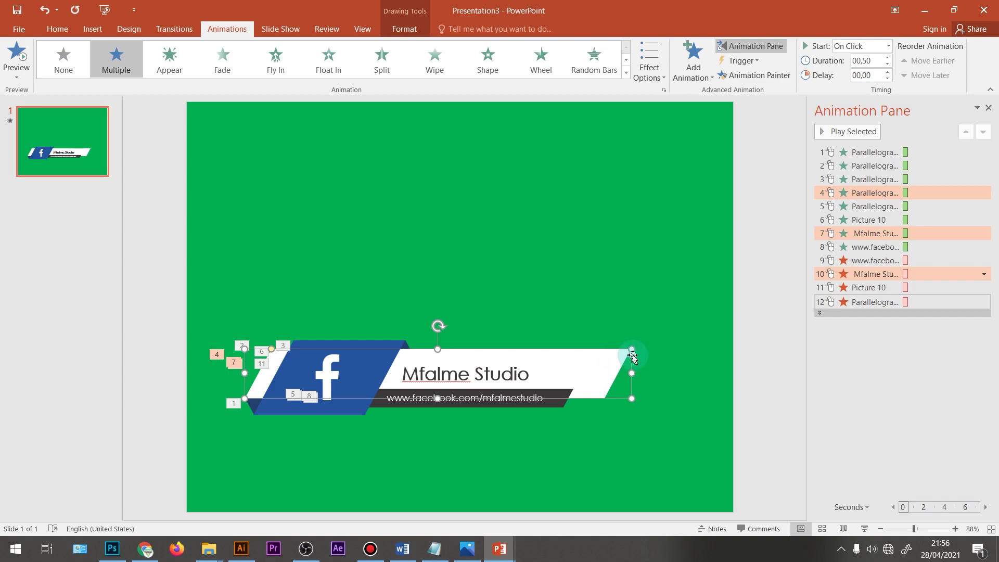
click(851, 317)
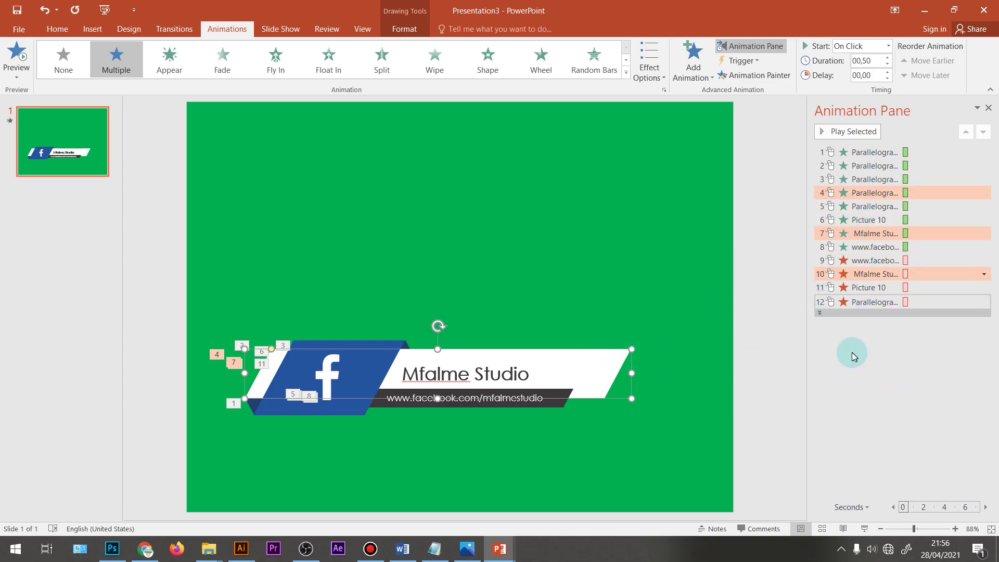
click(695, 67)
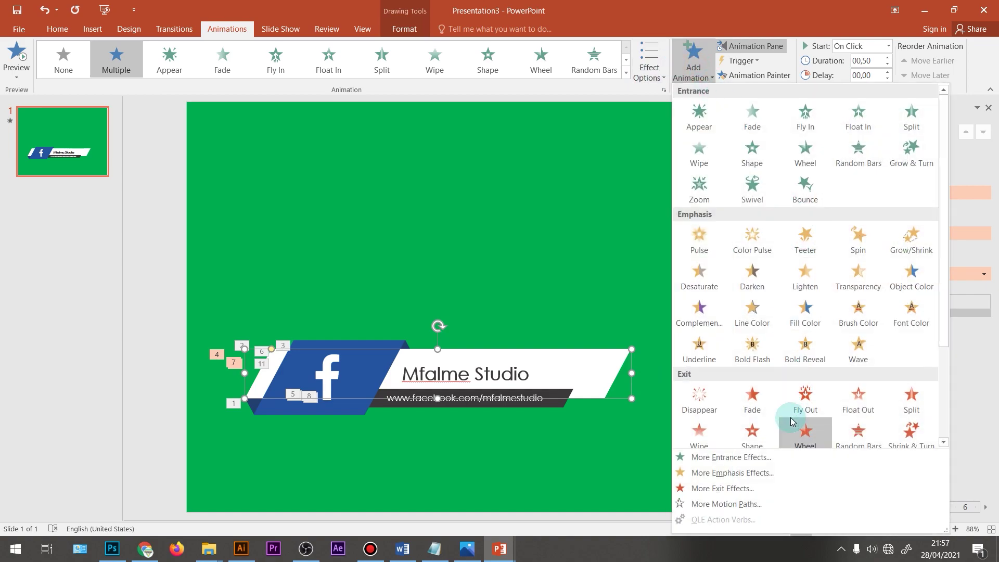
click(791, 417)
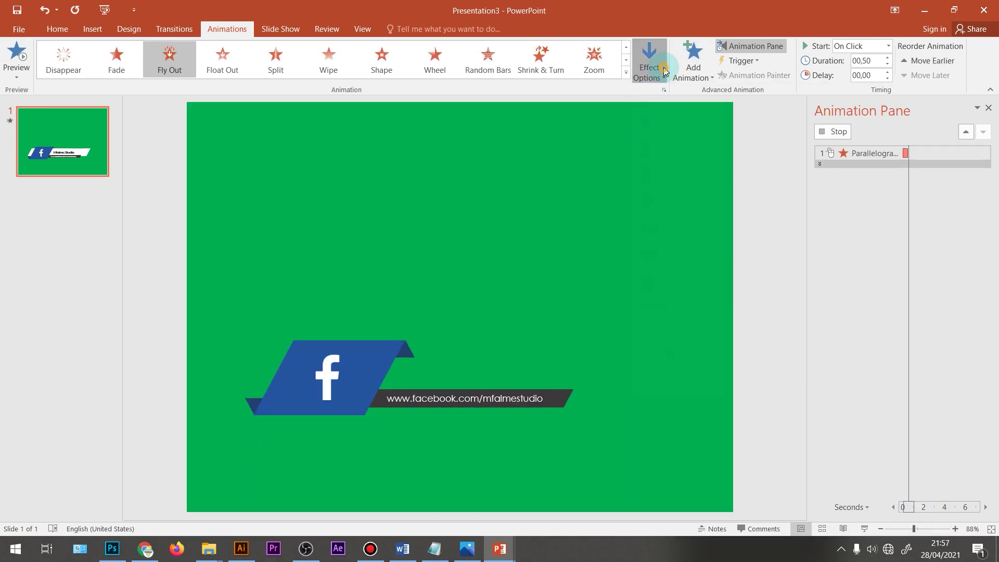
click(665, 72)
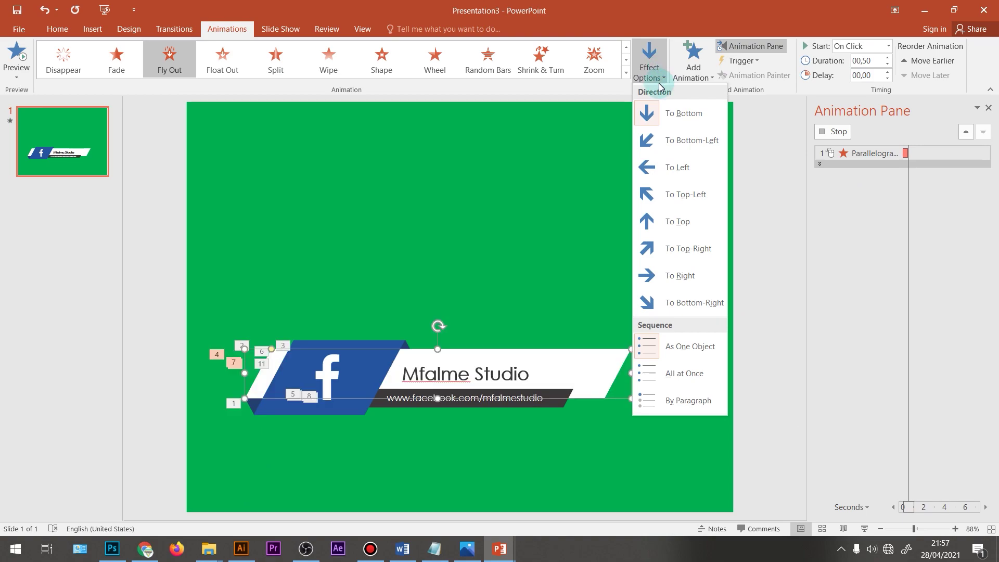
click(674, 167)
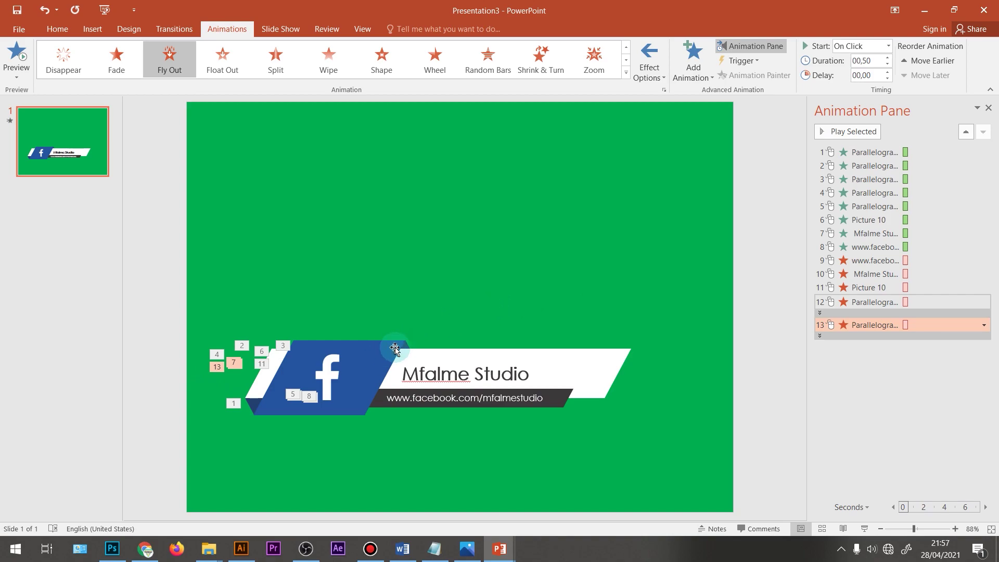
click(409, 347)
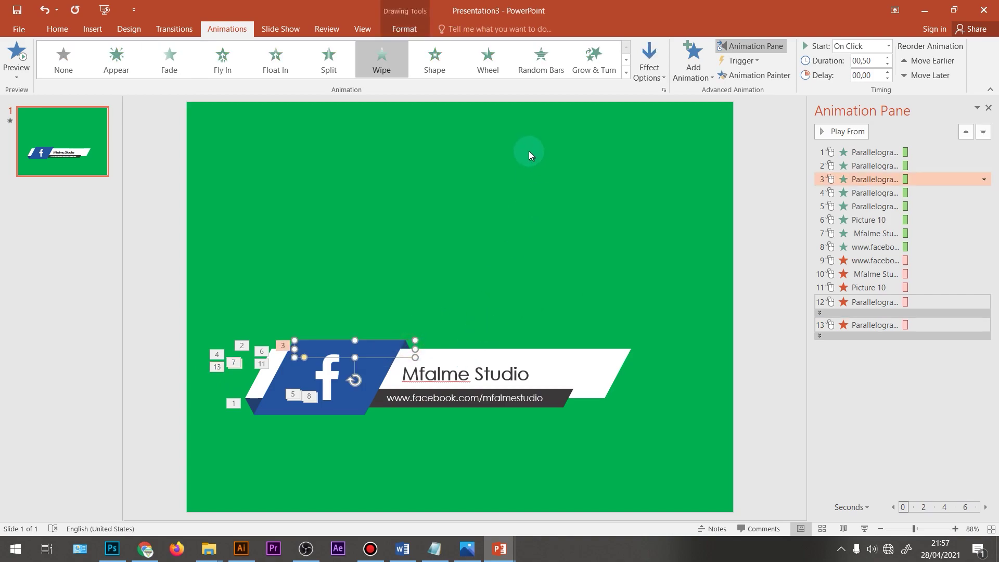
Add Wipe exits to three blue parallelograms, with the large Facebook one wiping From Top
click(700, 63)
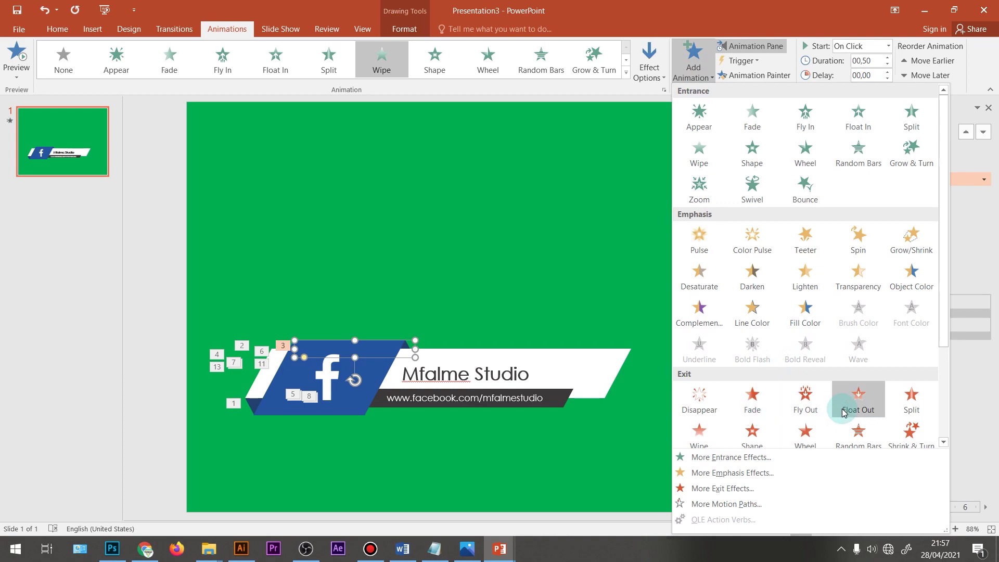
click(700, 433)
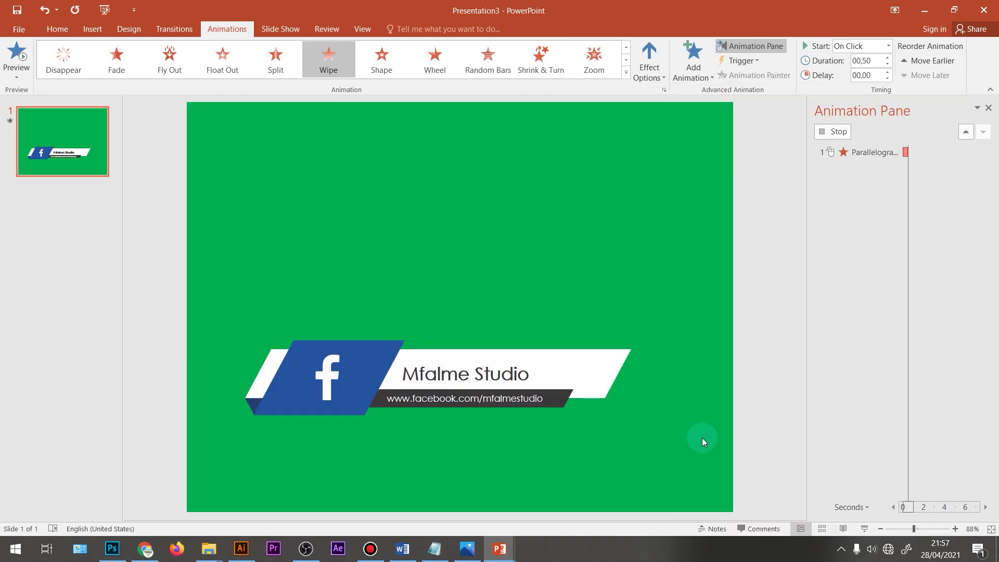
click(380, 359)
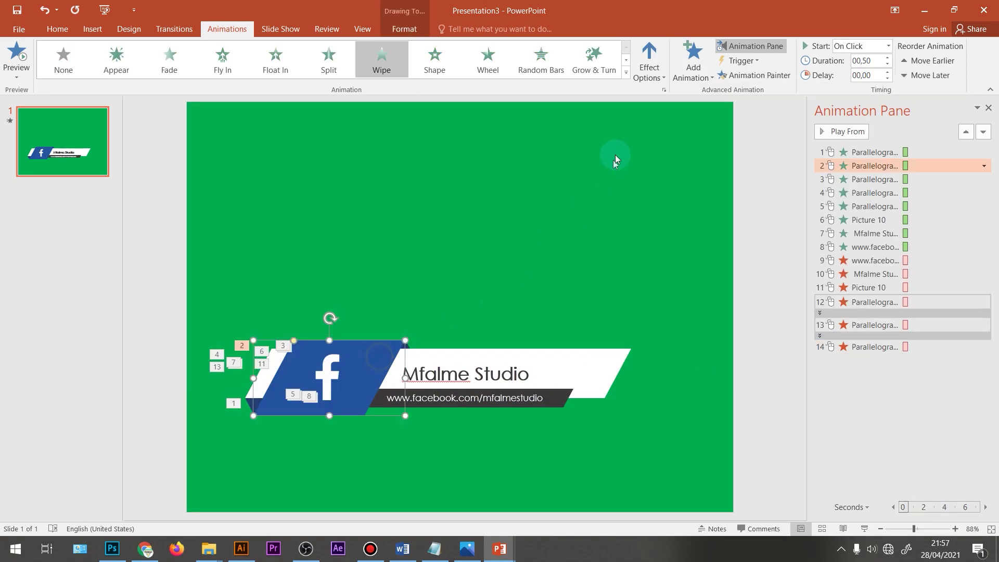
click(692, 60)
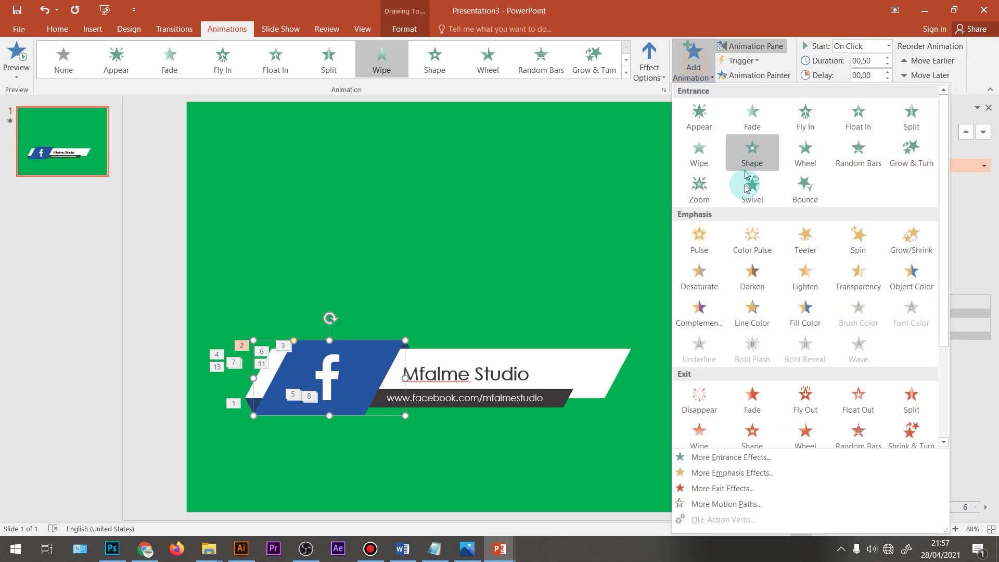
click(698, 432)
click(658, 78)
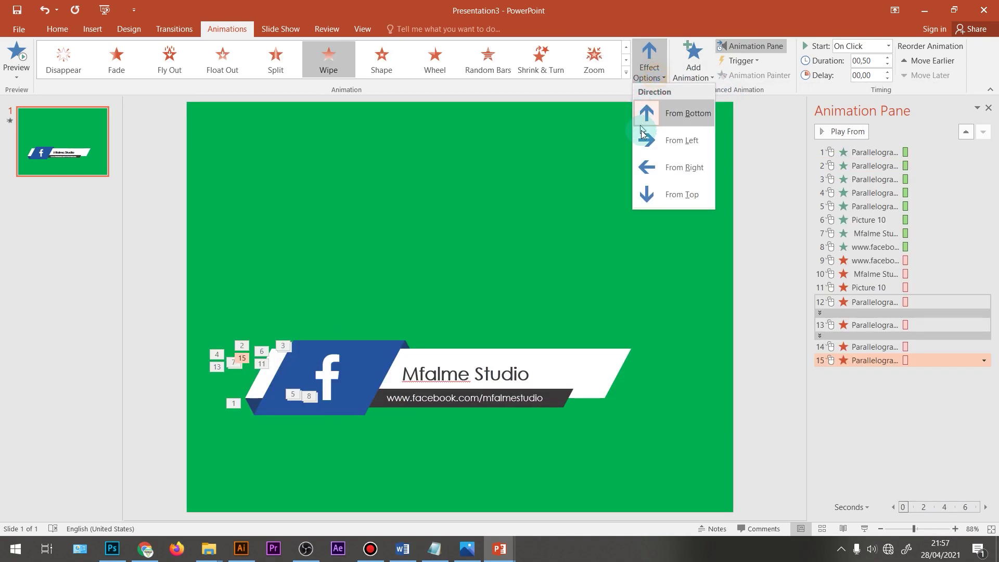
click(670, 202)
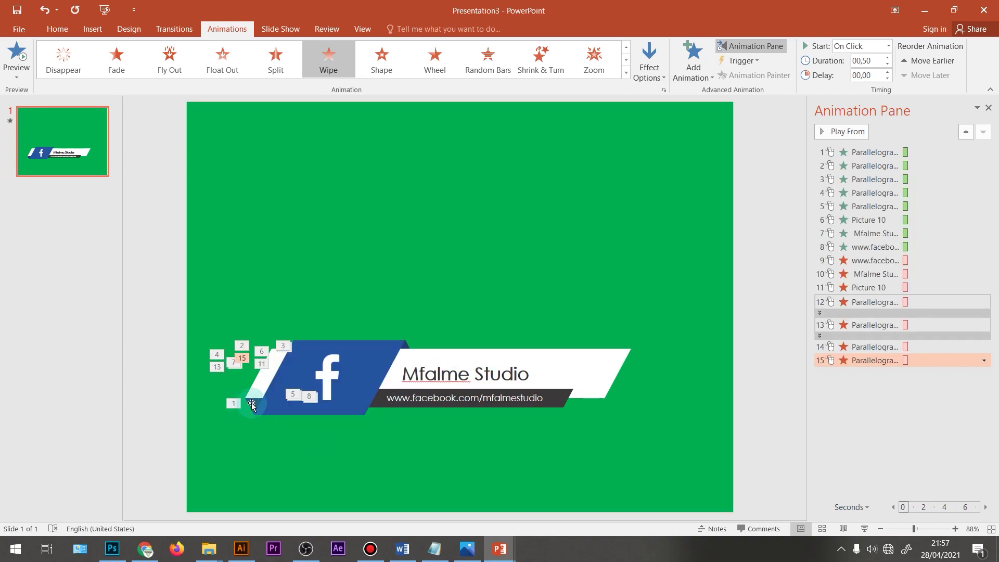
click(252, 405)
click(694, 62)
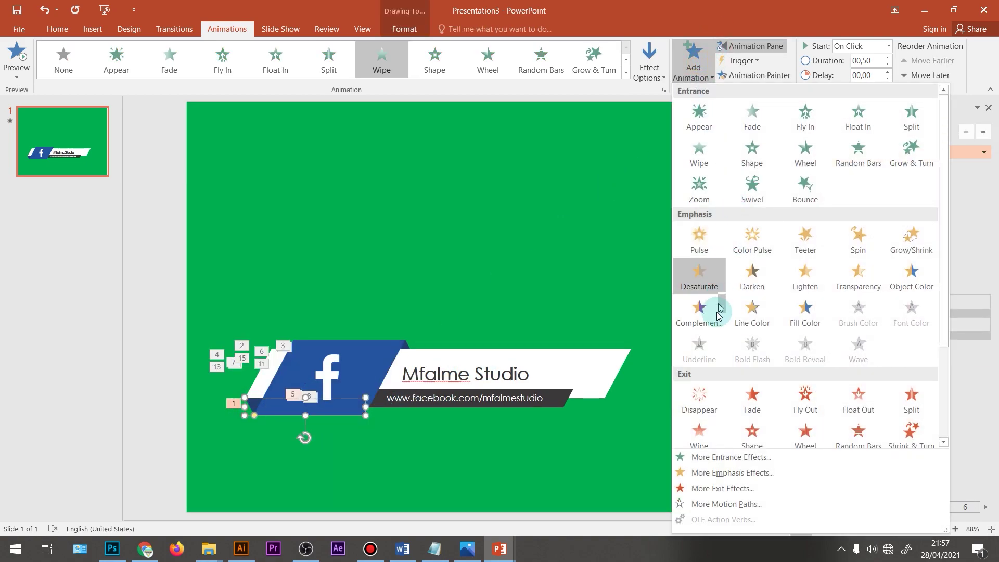
click(693, 429)
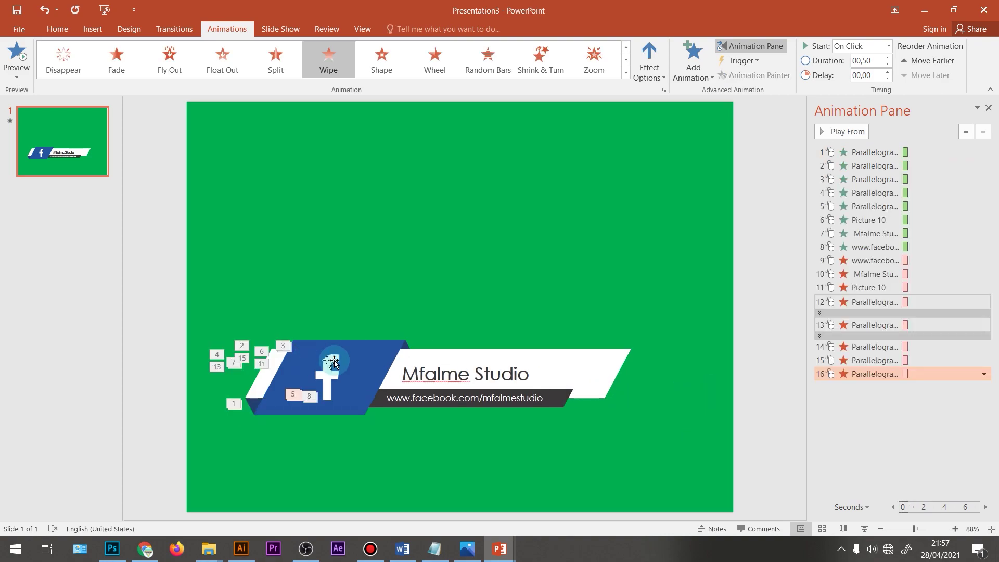
click(863, 450)
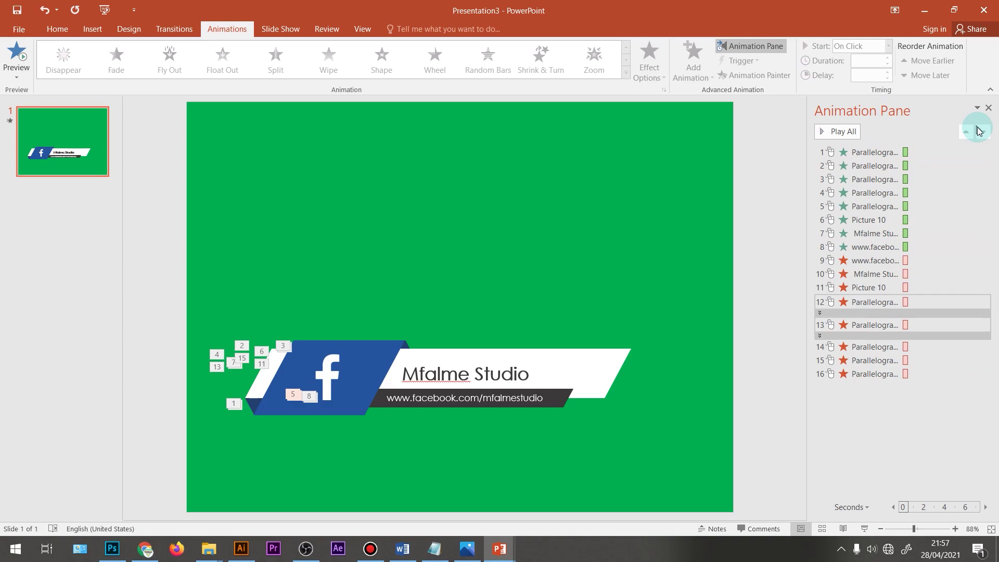
Set entrance animations 2 through 8 to start After Previous
click(964, 162)
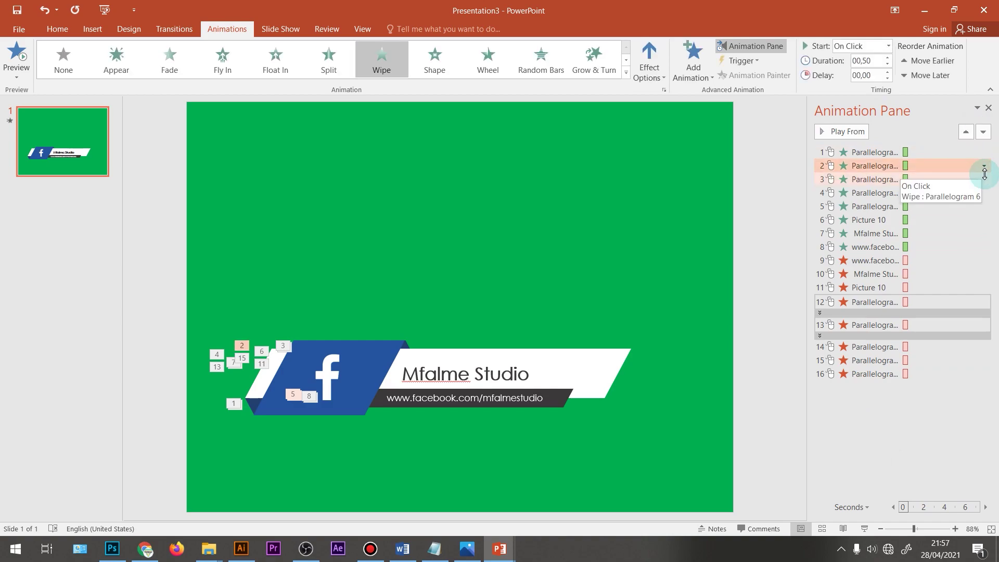
click(983, 167)
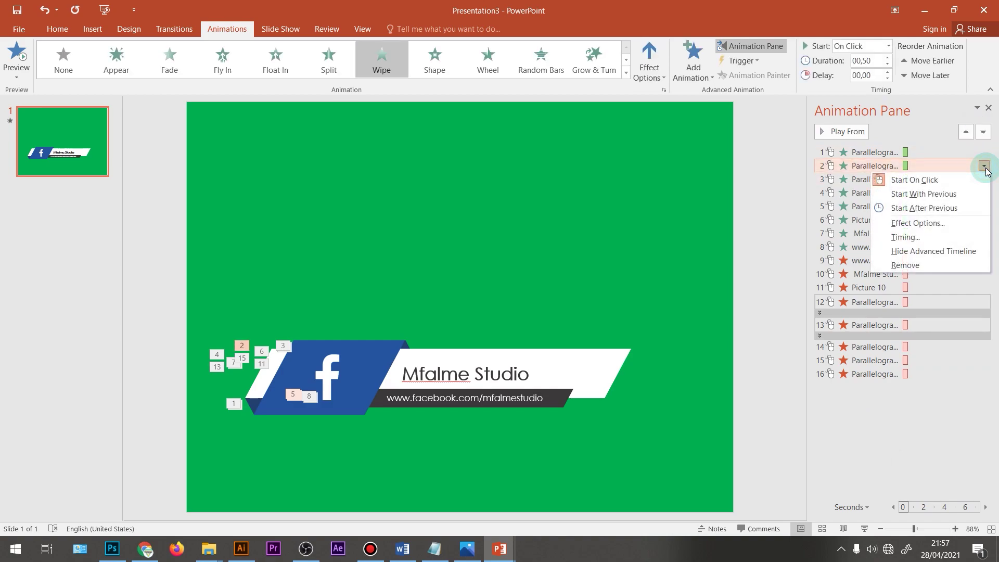
click(937, 208)
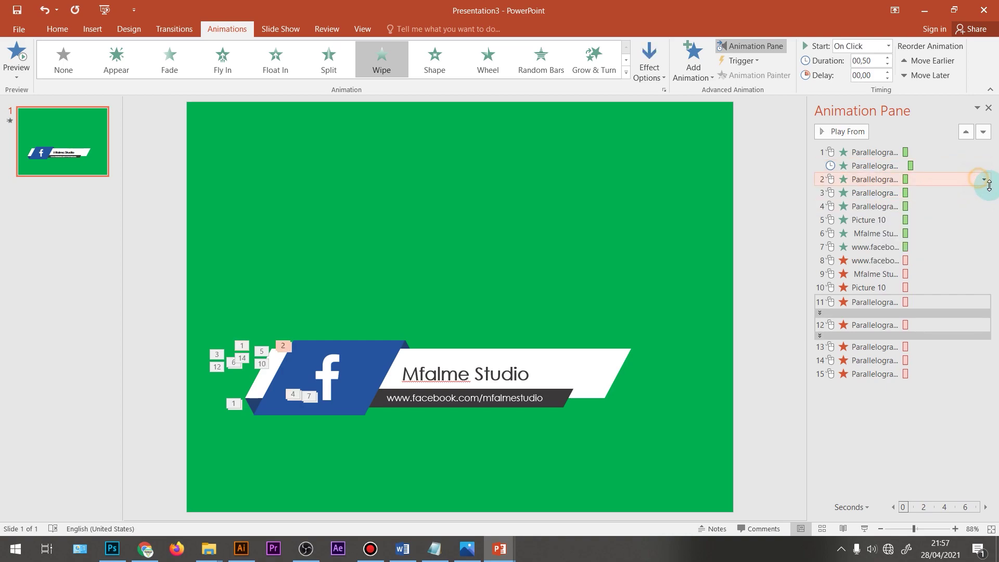
click(985, 180)
click(954, 222)
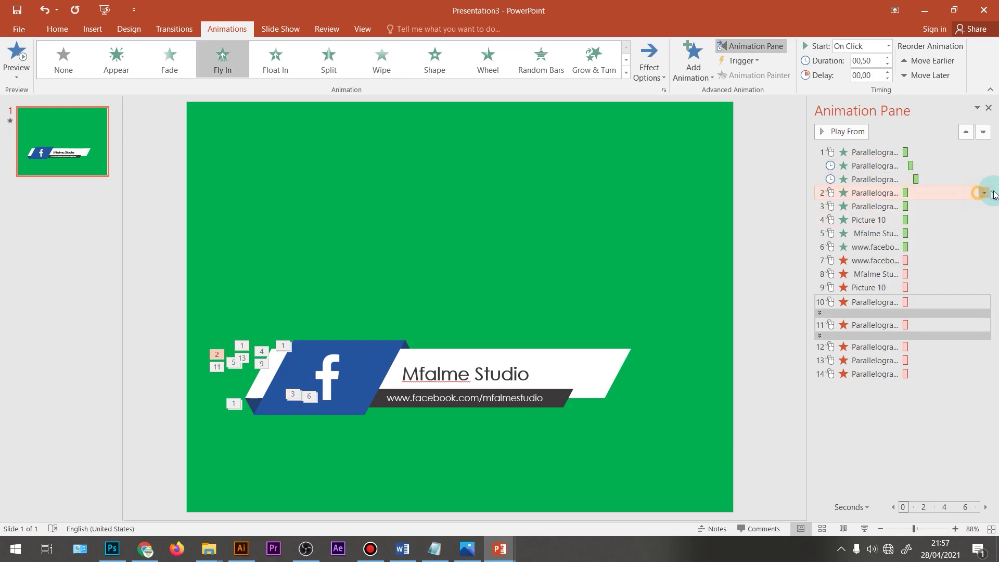
click(983, 194)
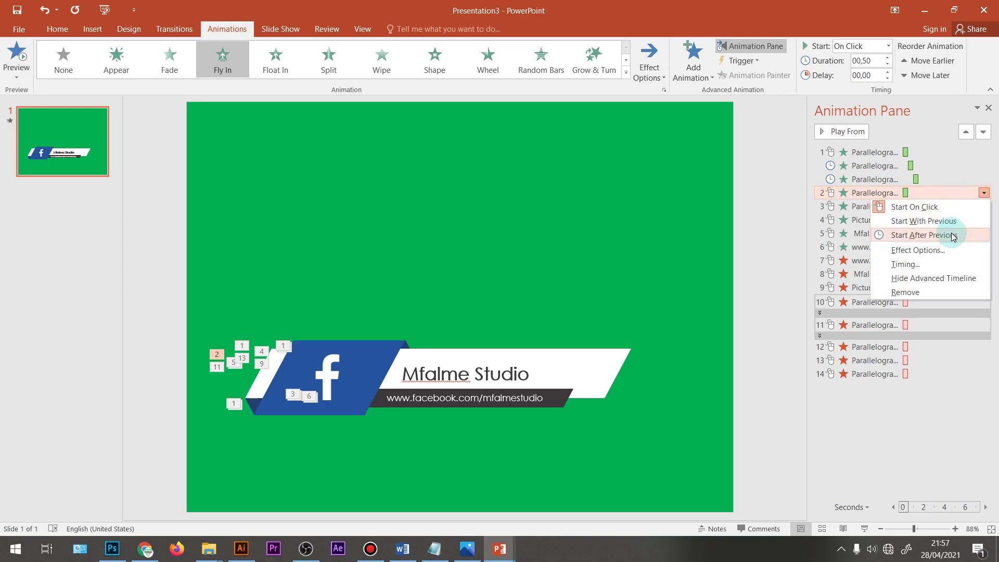
click(947, 235)
click(985, 206)
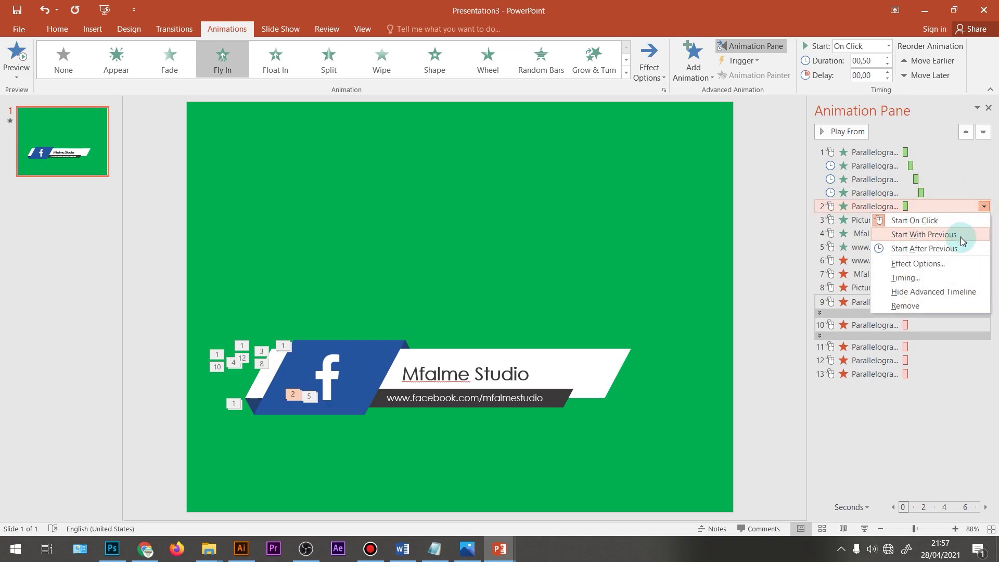
click(936, 248)
click(987, 221)
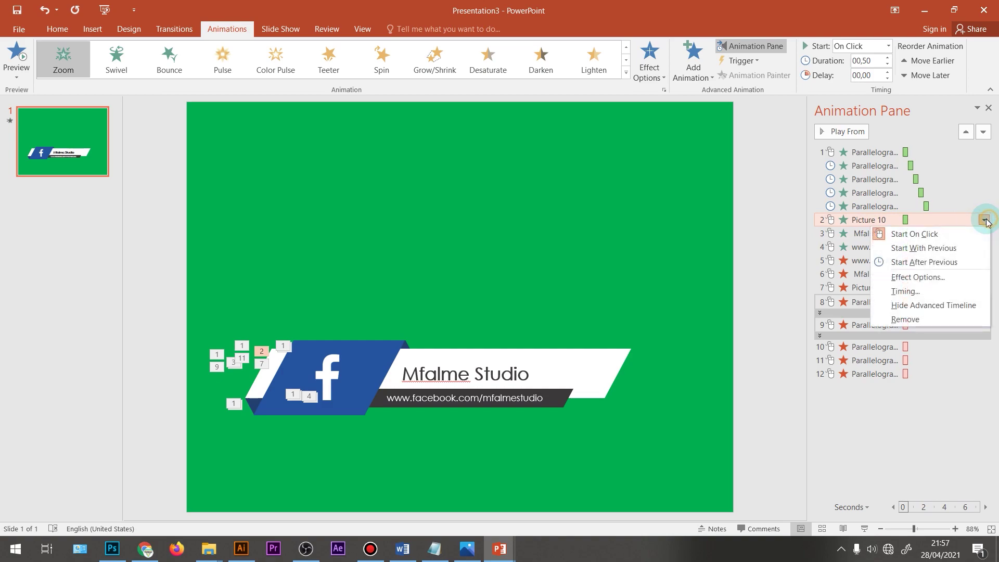
click(944, 259)
click(969, 228)
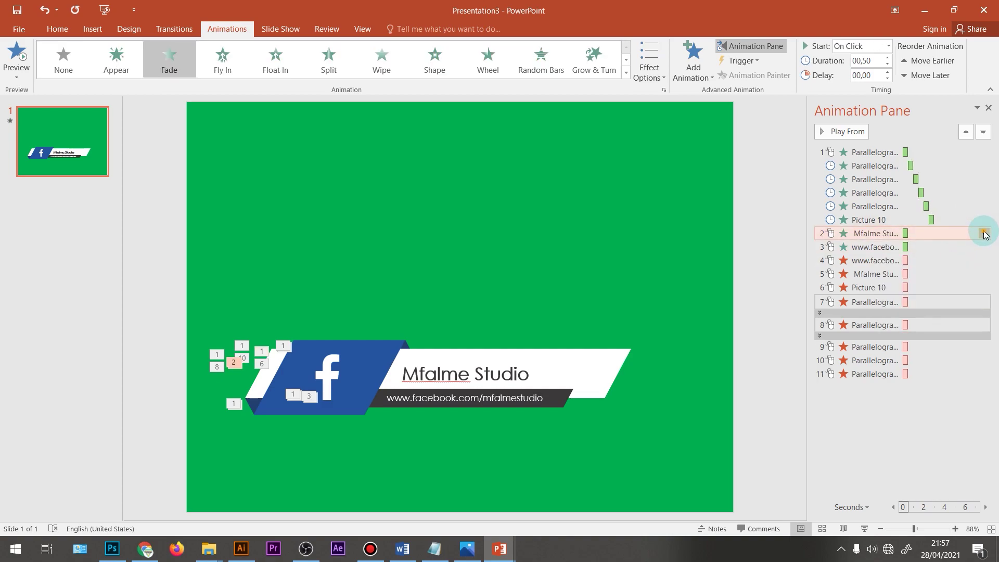
click(983, 233)
click(942, 274)
click(987, 246)
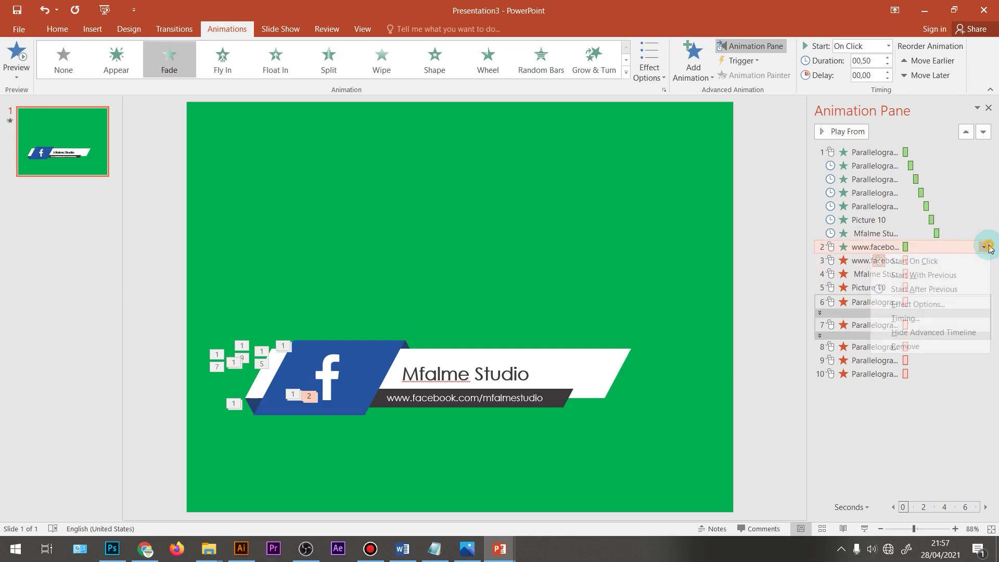
click(944, 289)
Keep the first exit On Click and set every later exit to After Previous
click(983, 260)
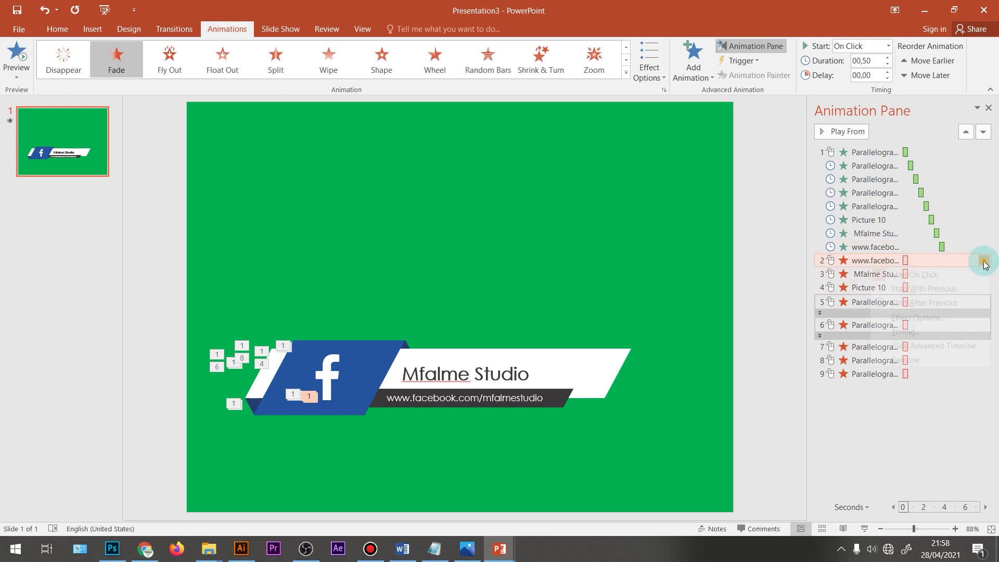
click(951, 274)
click(952, 275)
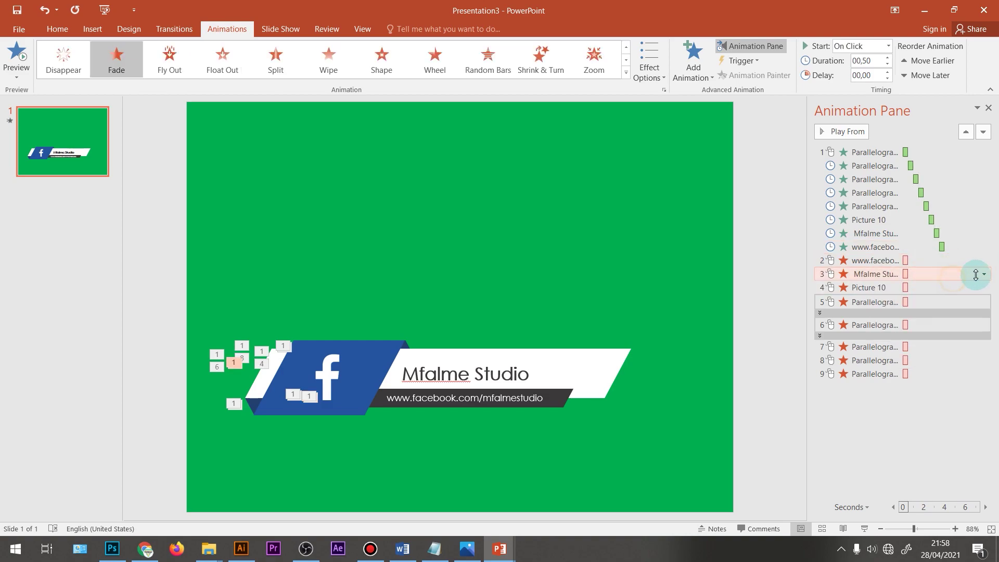
click(984, 274)
click(943, 314)
click(945, 287)
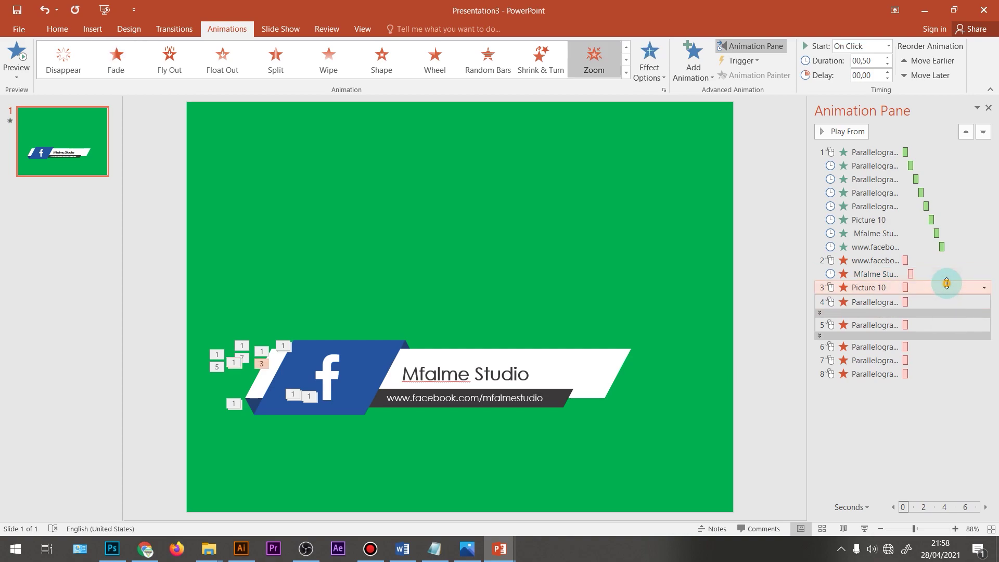
click(984, 287)
click(939, 327)
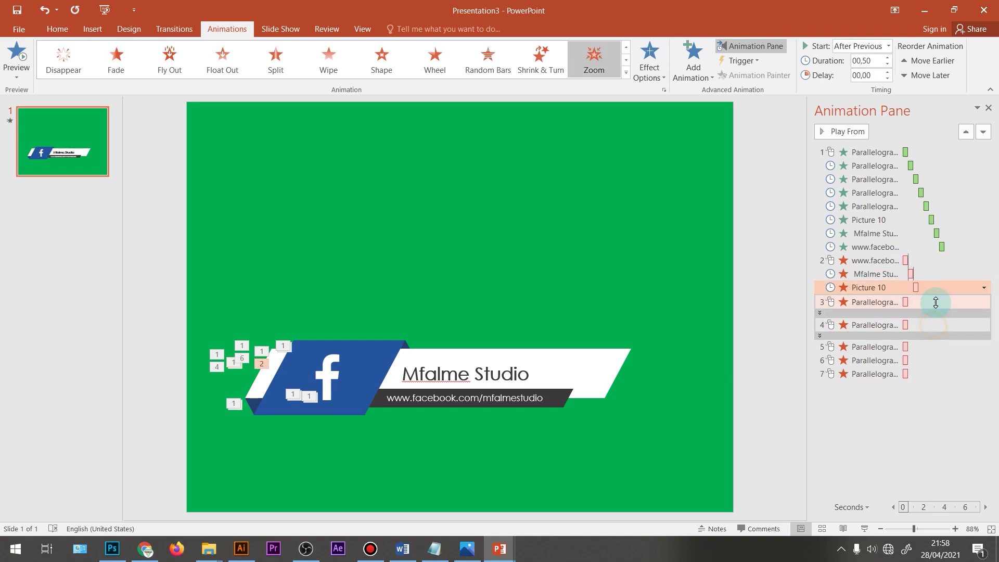
click(981, 300)
click(936, 347)
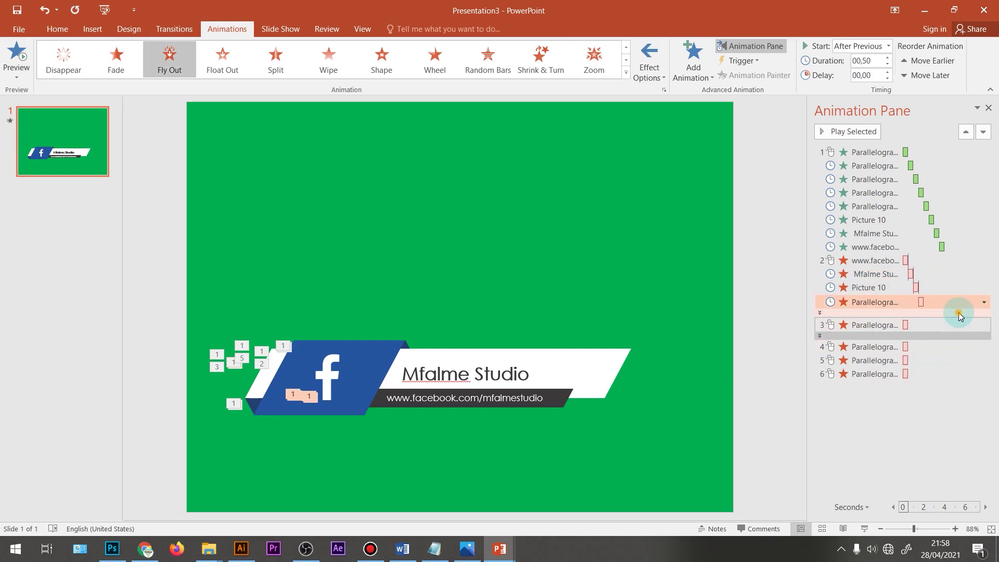
click(980, 338)
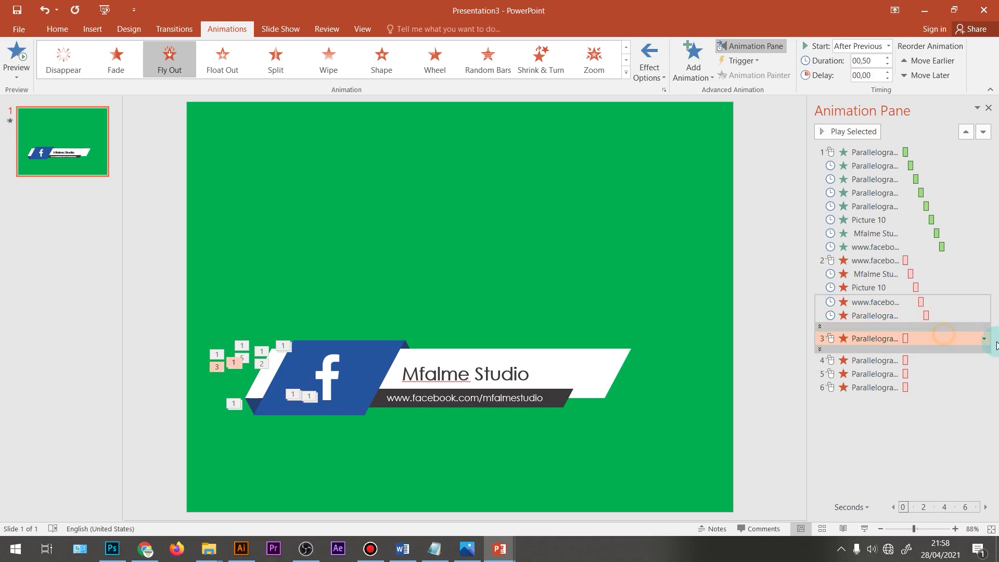
click(983, 339)
click(931, 380)
click(981, 360)
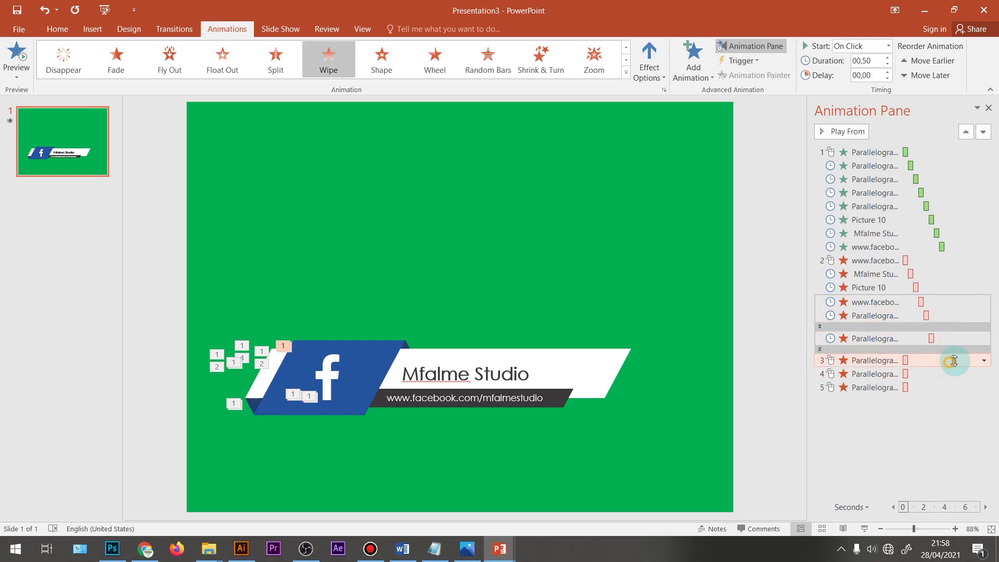
click(983, 360)
click(946, 402)
click(981, 374)
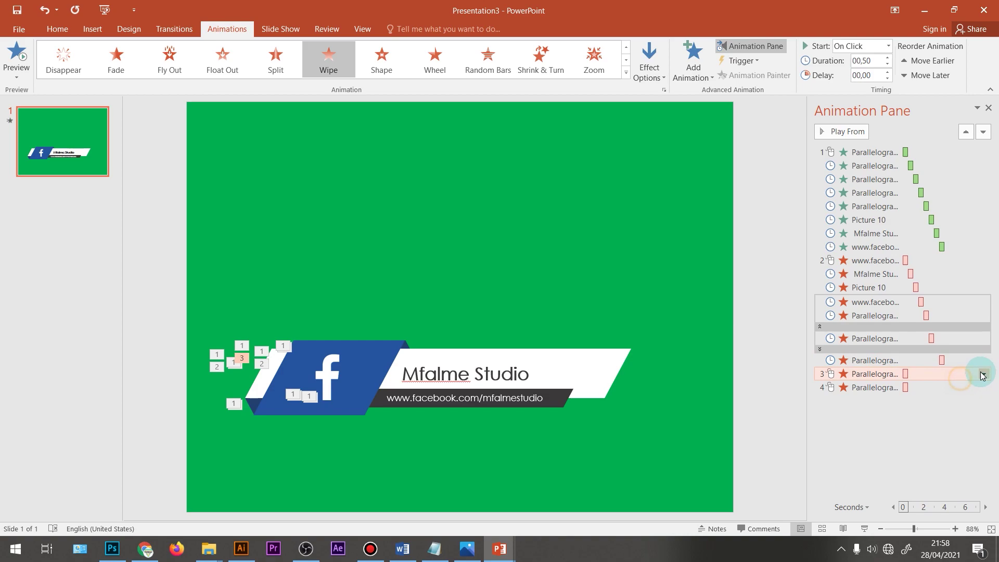
click(982, 374)
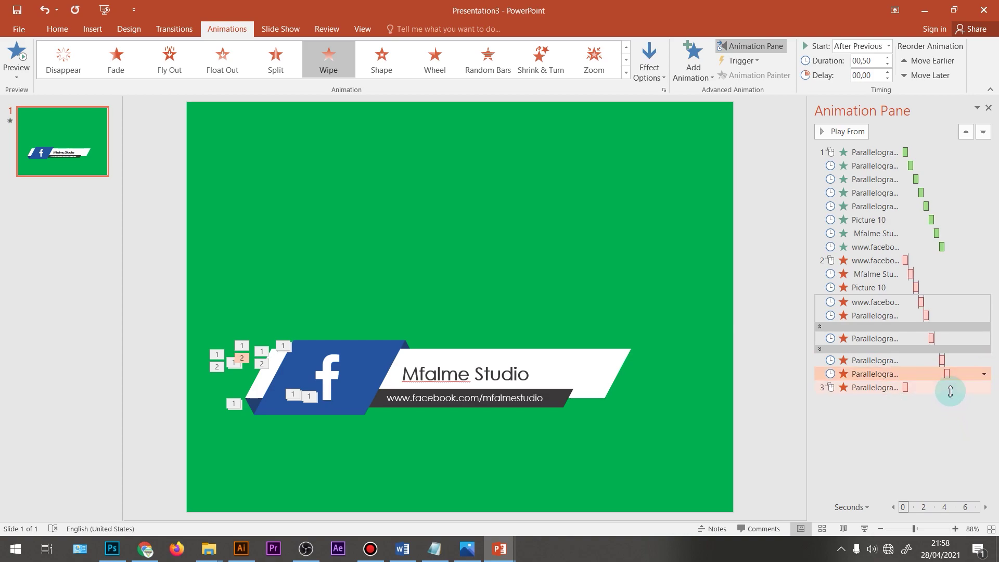
click(954, 416)
click(965, 386)
click(983, 387)
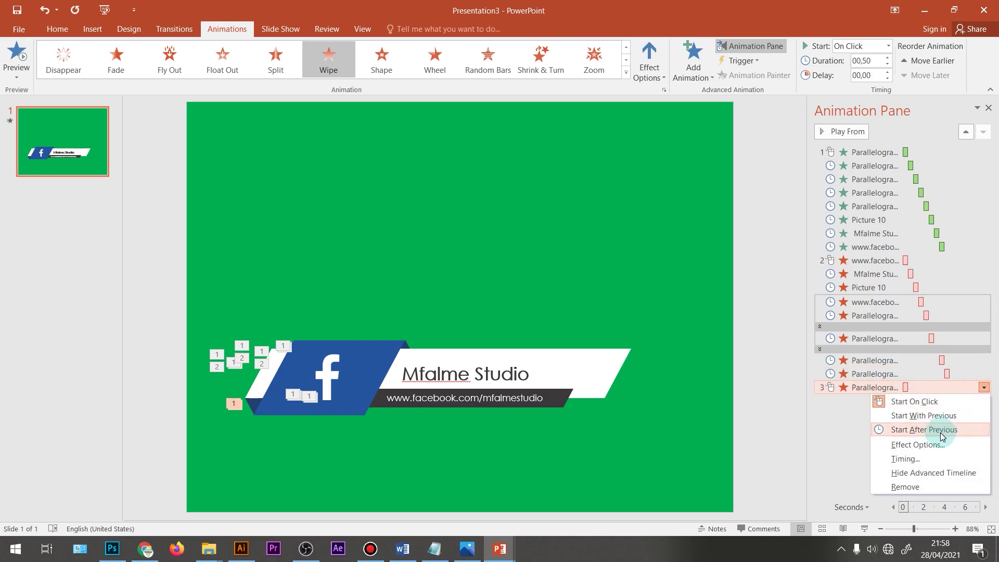
click(944, 430)
click(940, 436)
click(795, 147)
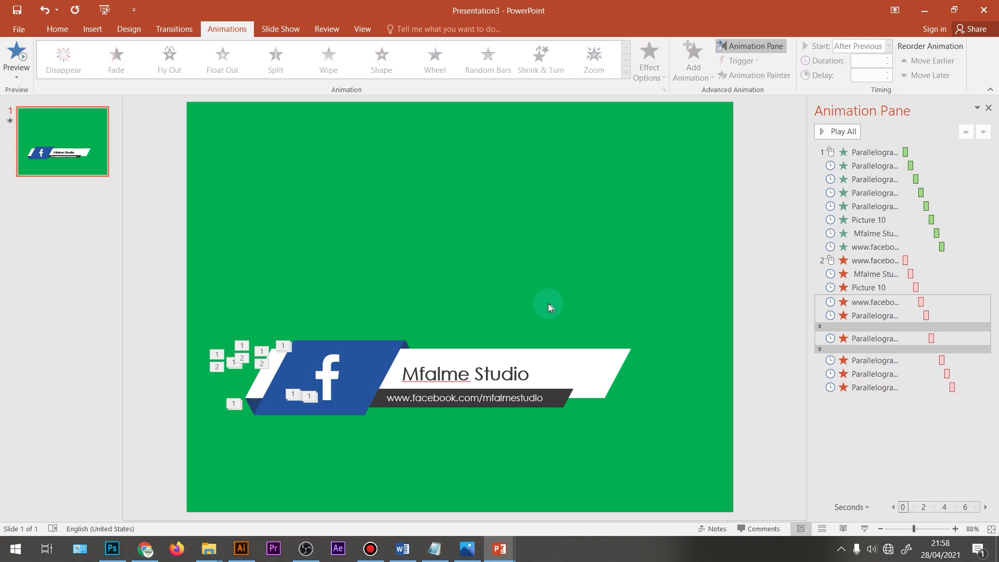
Preview the lower-third in a full-screen slide show, then end it with Esc
click(859, 529)
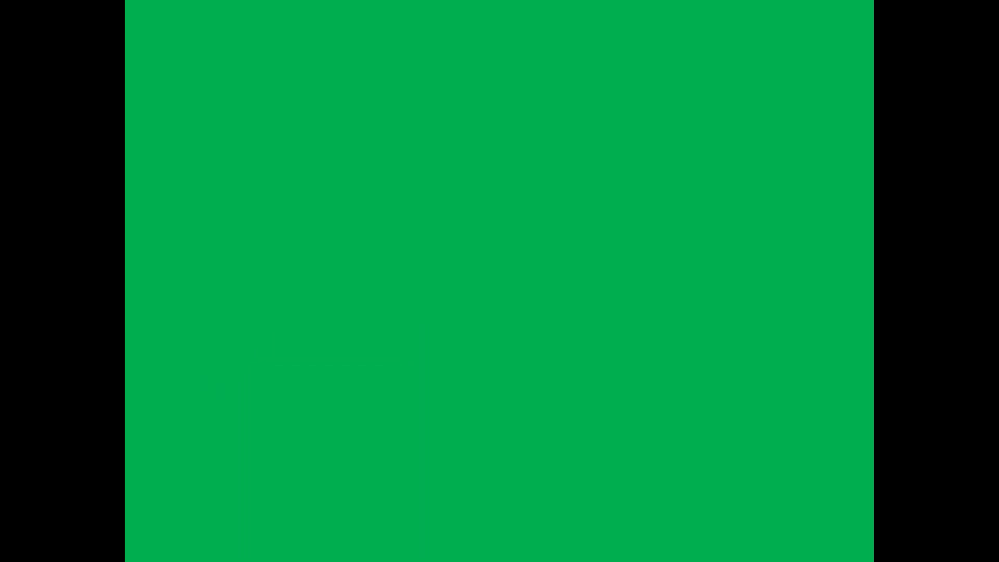
key(Escape)
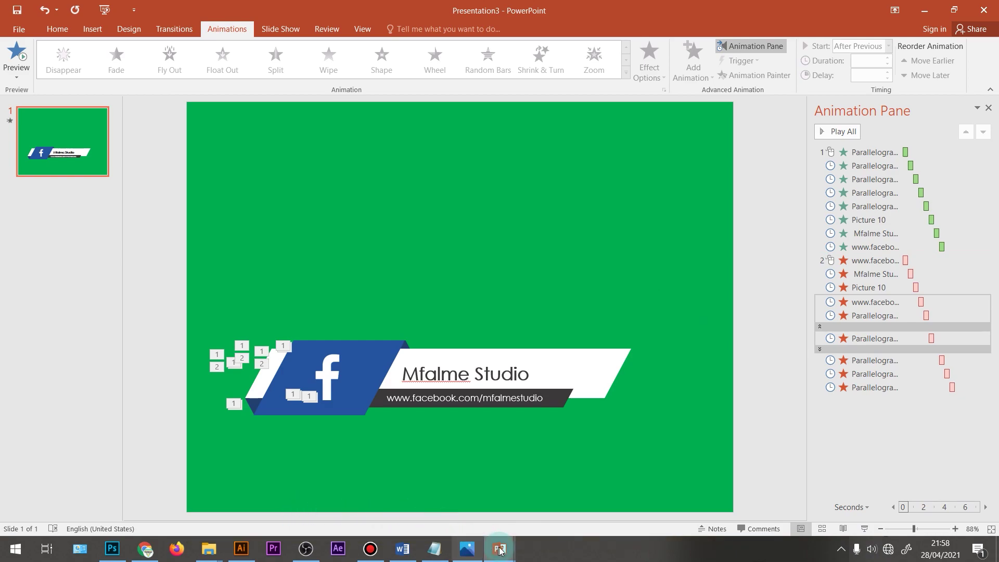
click(307, 549)
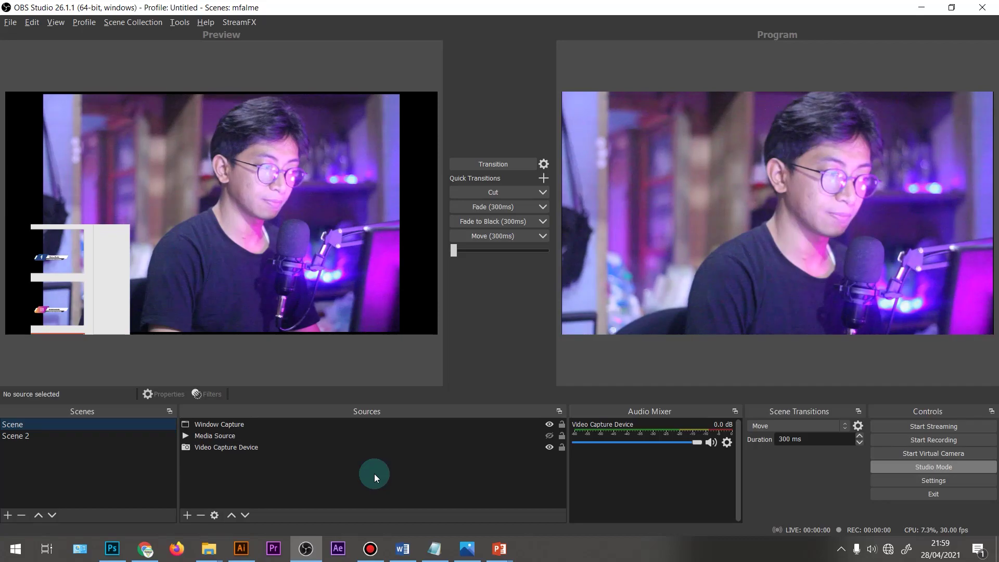
key(alt+Tab)
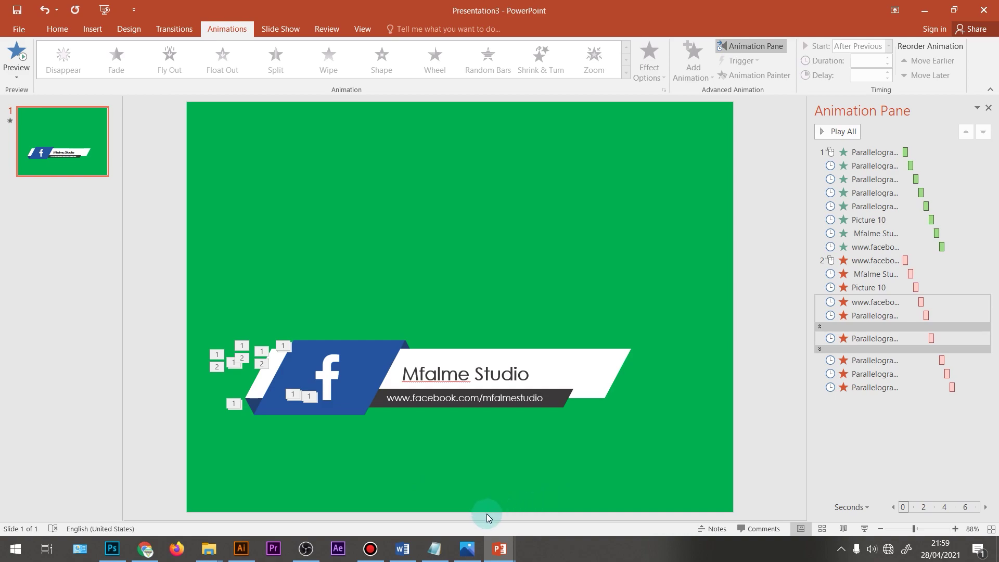
mouse_move(467, 548)
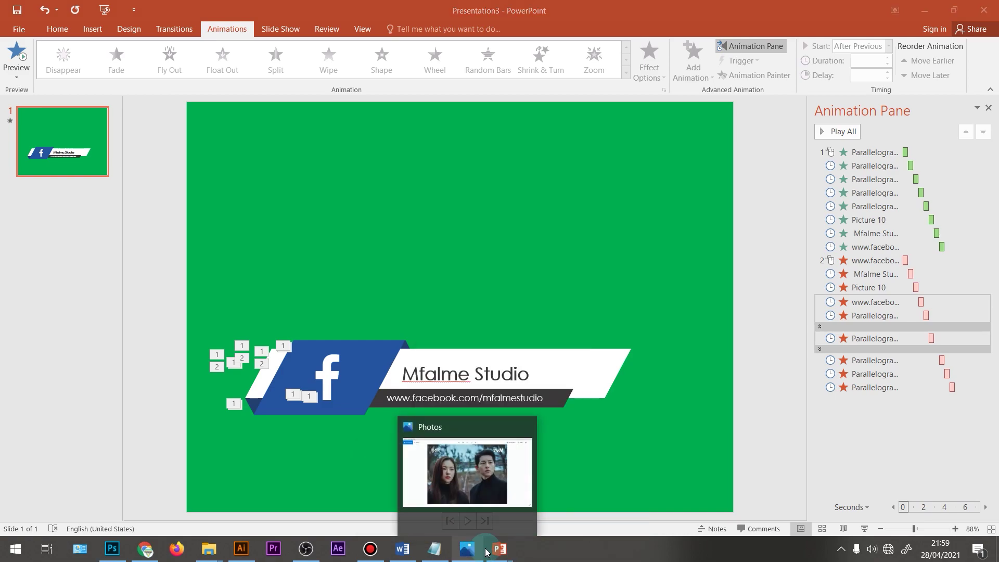
Test the socmed lowerthird slide show shrunk into a window over OBS, then end it
click(461, 516)
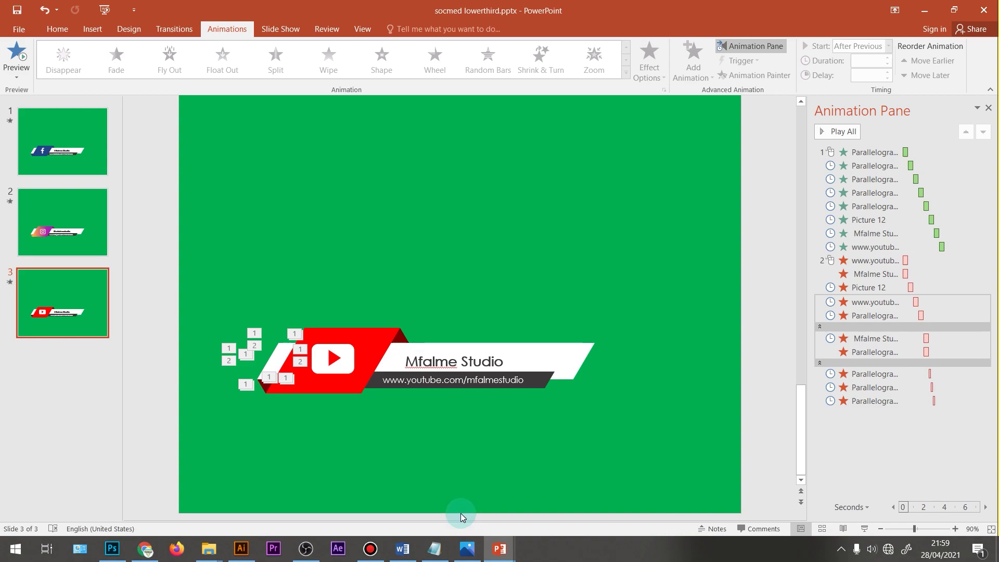
key(F5)
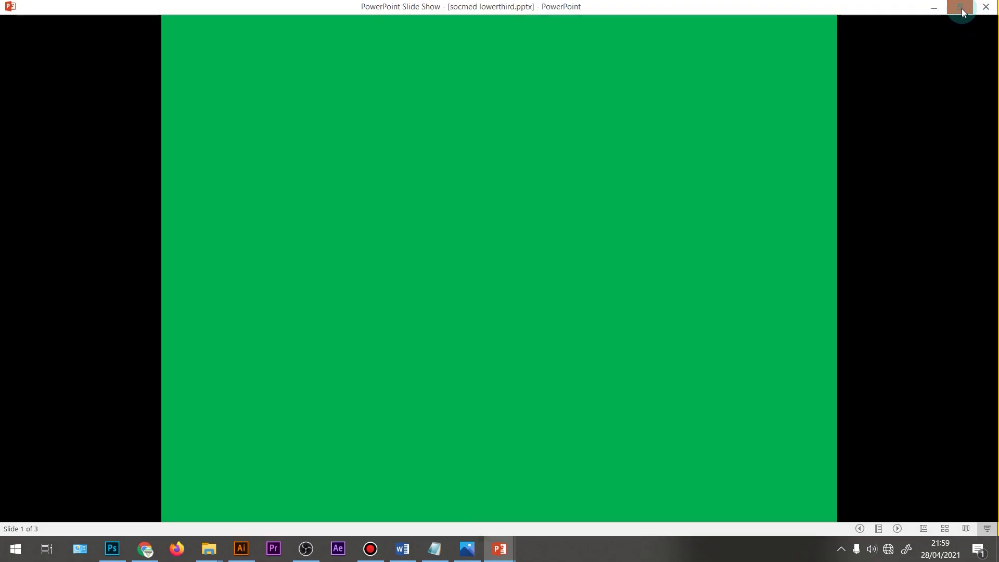
click(961, 8)
click(723, 358)
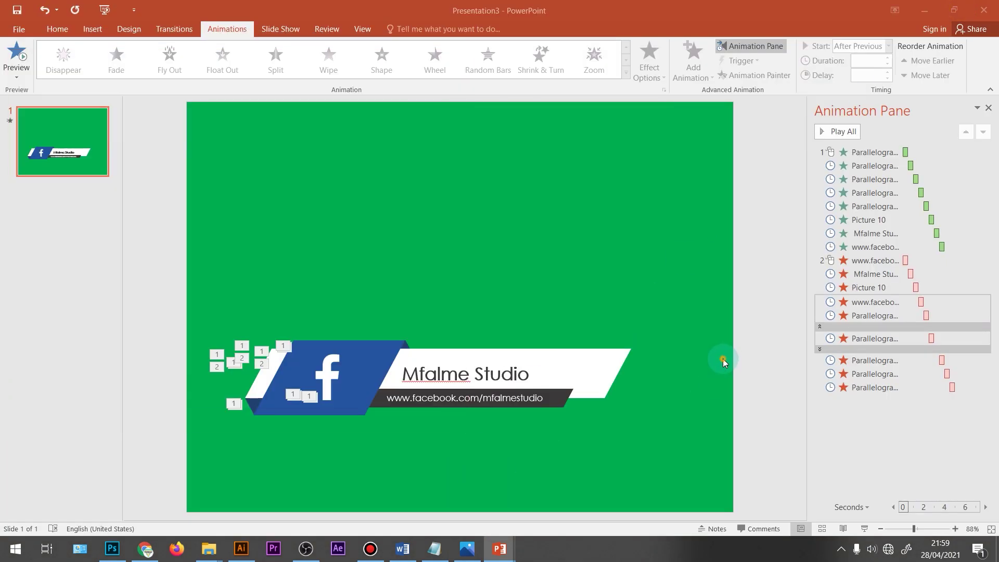
click(919, 7)
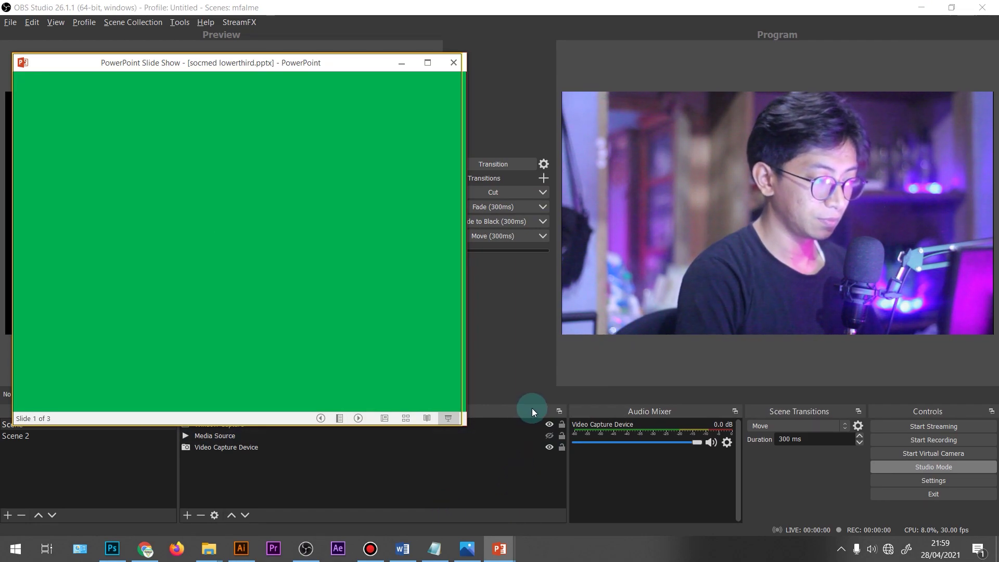
key(Escape)
Confirm windowed playback in the socmed lowerthird Set Up Slide Show settings
click(422, 62)
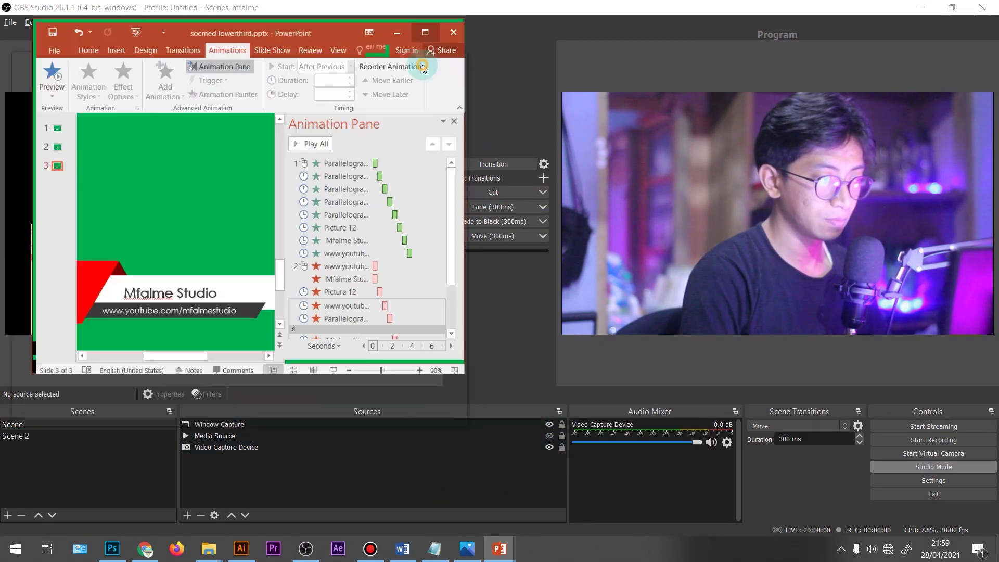
click(51, 145)
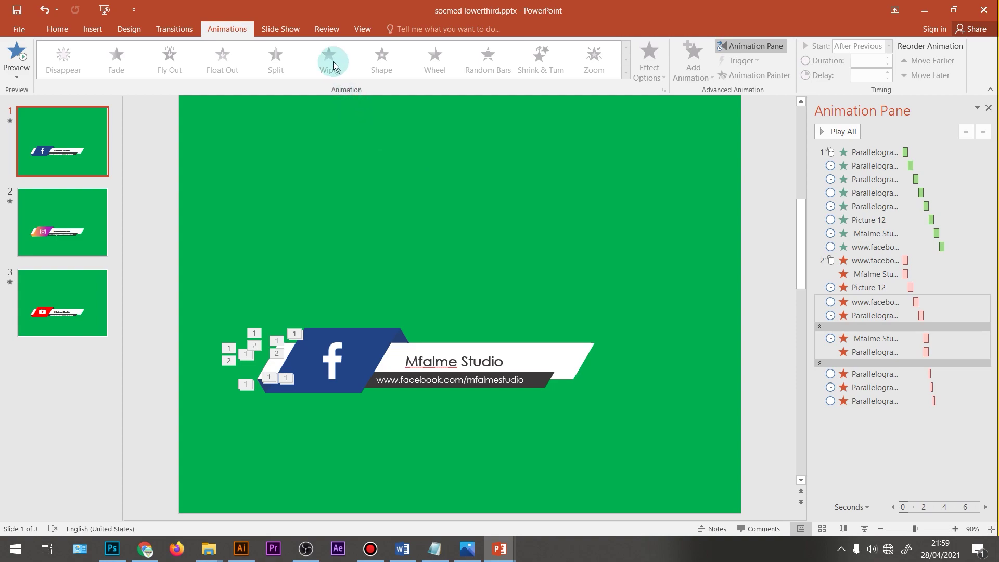
click(279, 29)
click(198, 75)
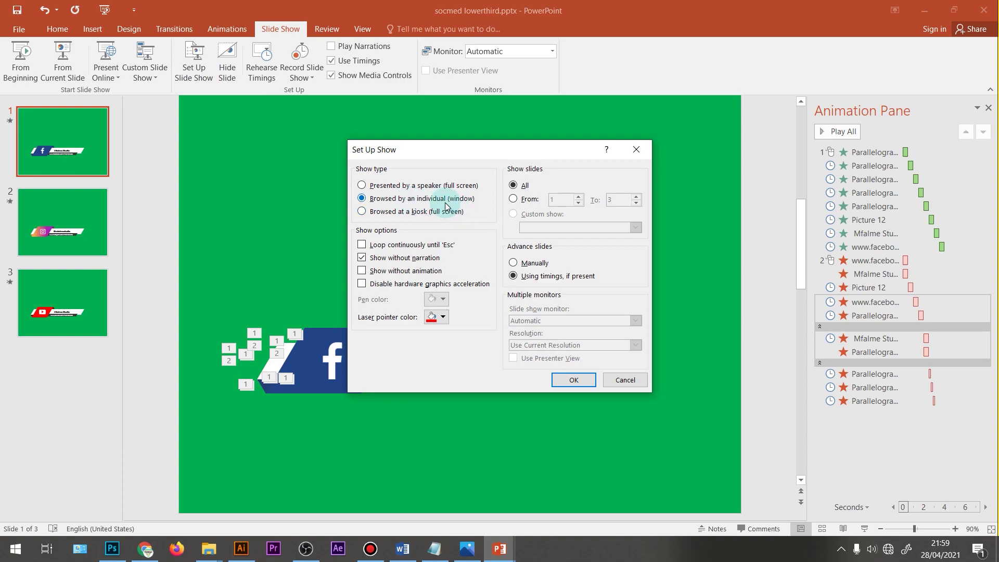
click(588, 380)
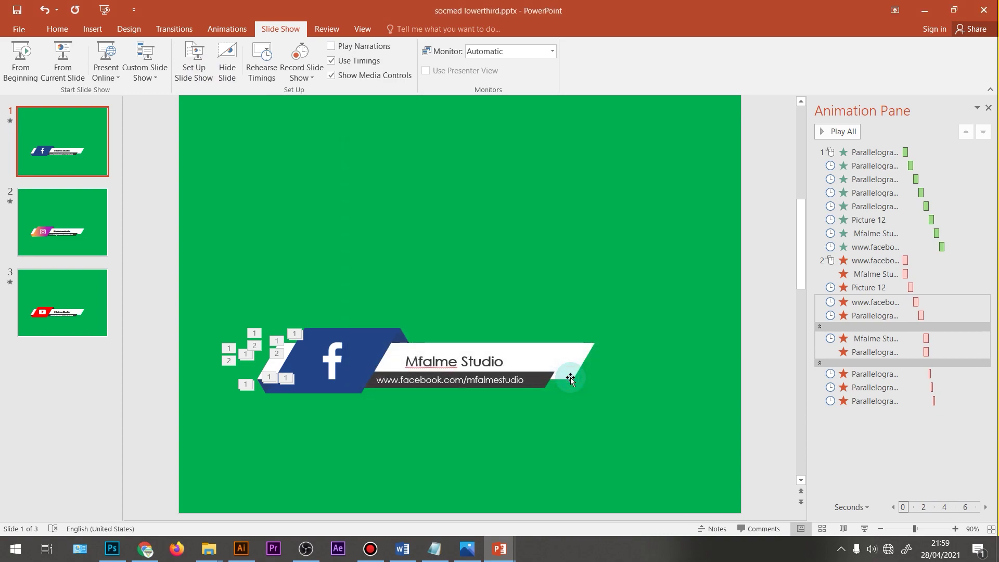
Start the slide show from slide 3 and drag its window over OBS Studio
click(306, 548)
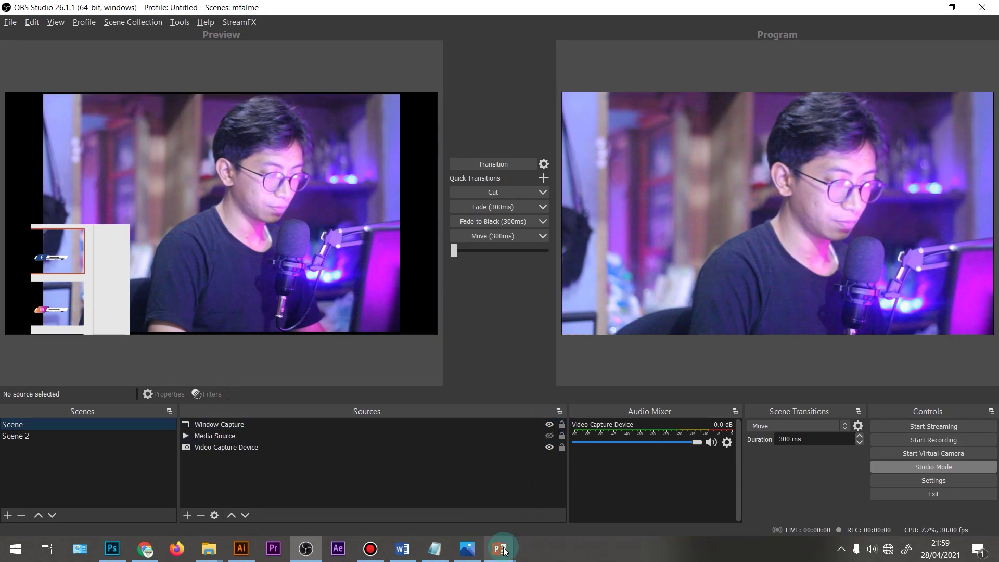
mouse_move(500, 548)
click(447, 492)
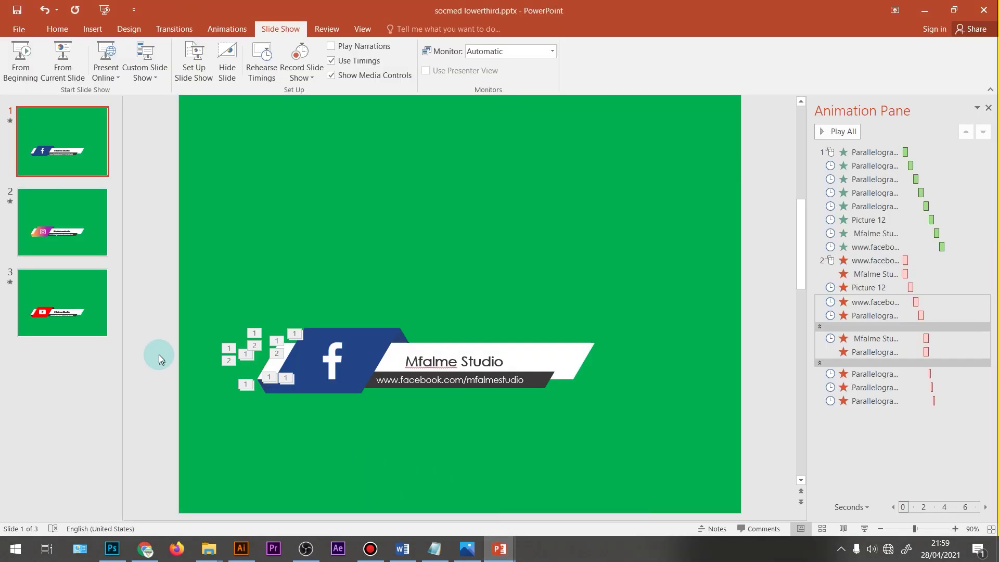
click(121, 405)
click(862, 528)
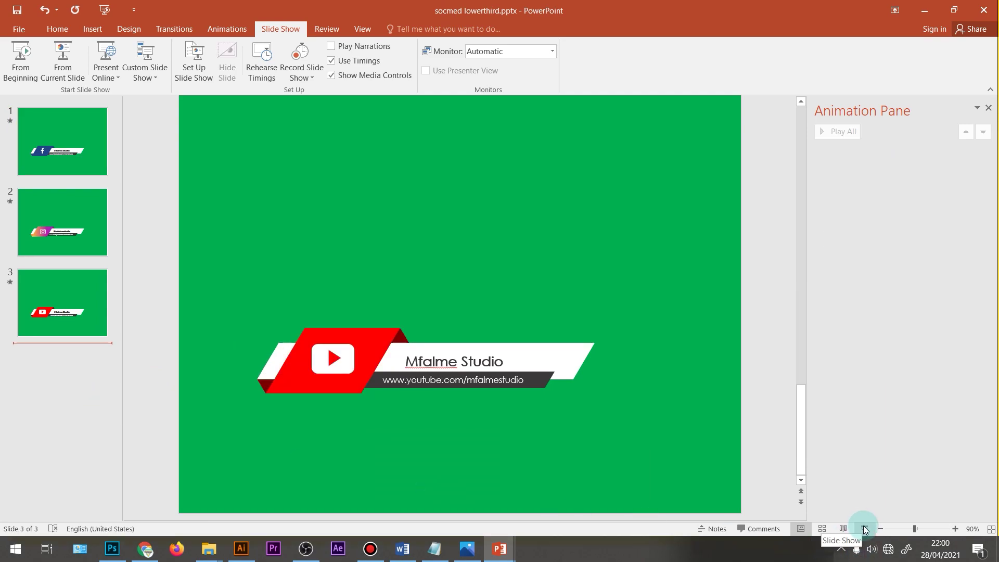
click(864, 529)
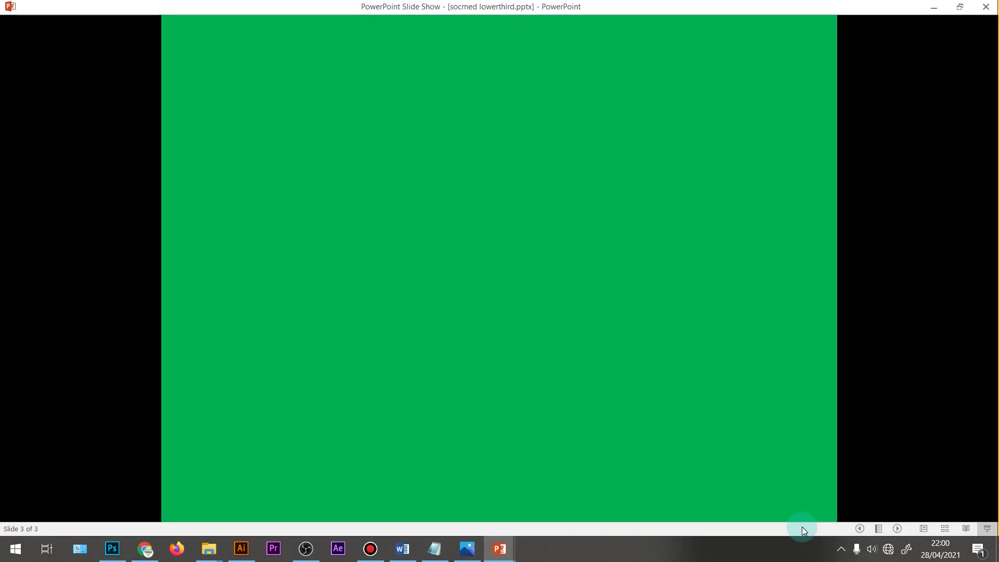
mouse_move(857, 9)
mouse_down()
mouse_move(718, 98)
mouse_move(452, 129)
mouse_move(520, 187)
mouse_move(307, 129)
mouse_move(617, 134)
mouse_move(399, 119)
mouse_move(342, 102)
mouse_move(323, 113)
mouse_move(312, 104)
mouse_move(325, 129)
mouse_up()
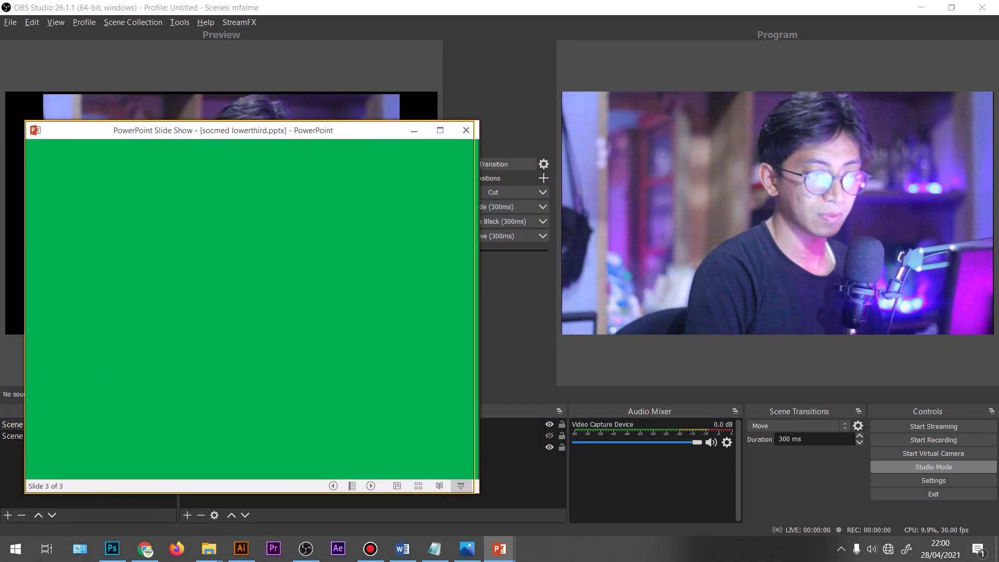
Add the existing Window Capture source to Scene 2 and nudge it in the preview
click(496, 51)
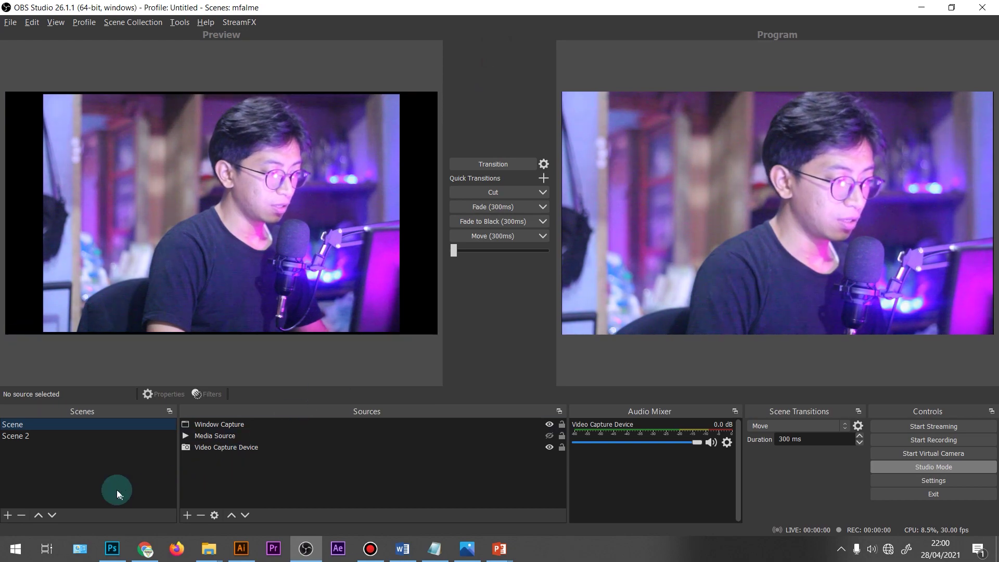
click(84, 436)
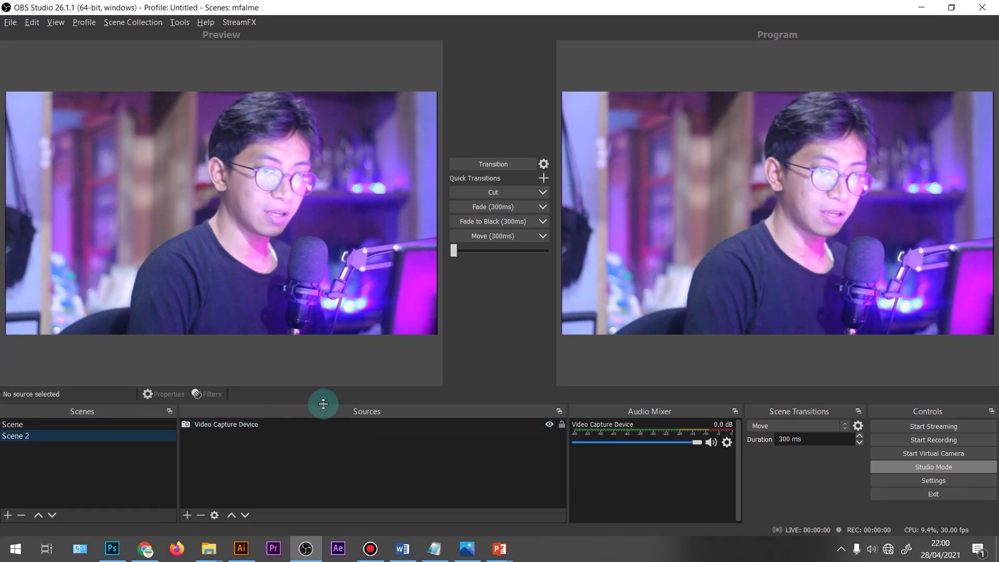
click(186, 515)
click(230, 468)
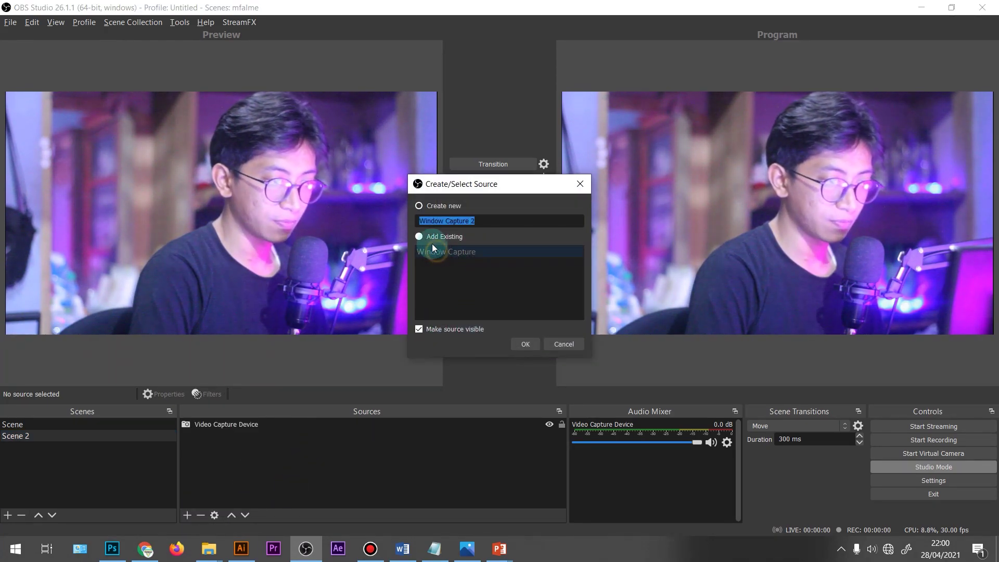
click(435, 251)
click(436, 241)
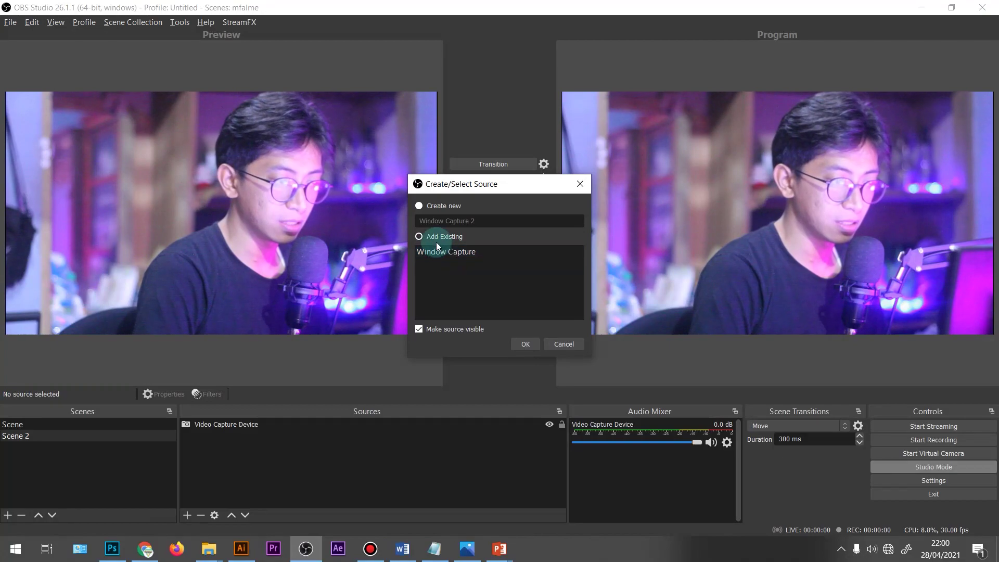
click(441, 254)
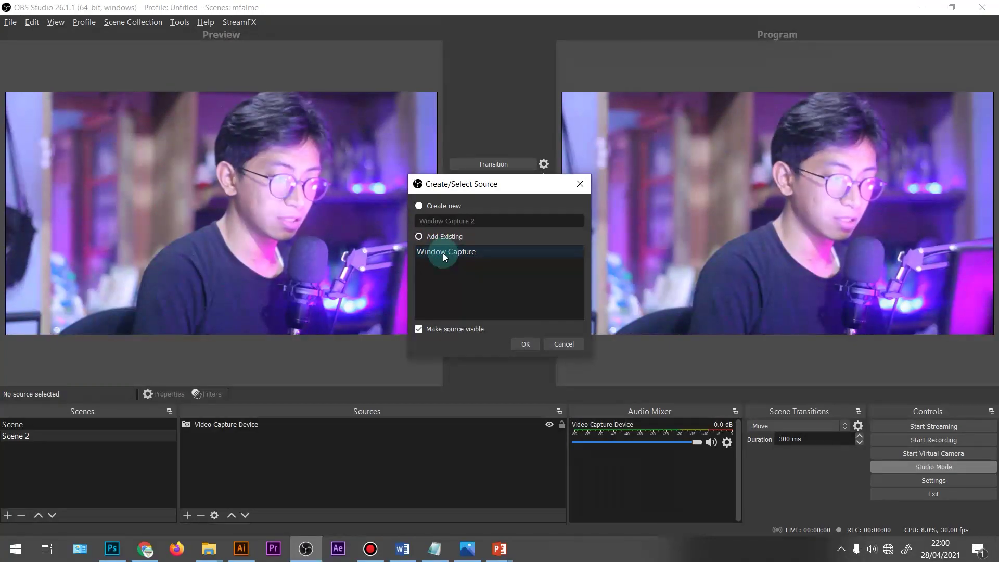
click(526, 344)
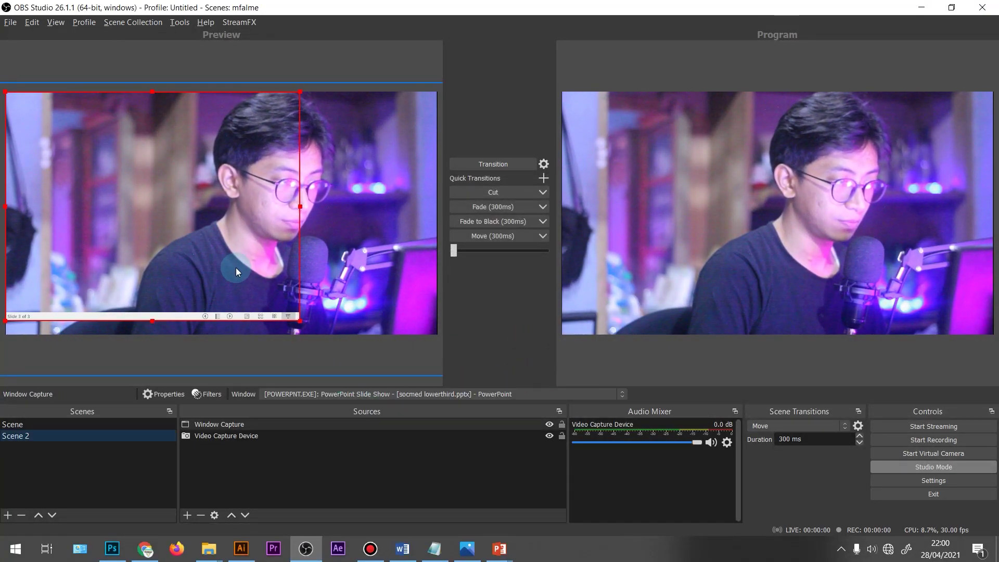
mouse_move(235, 267)
mouse_down()
mouse_move(274, 276)
mouse_move(250, 265)
mouse_up()
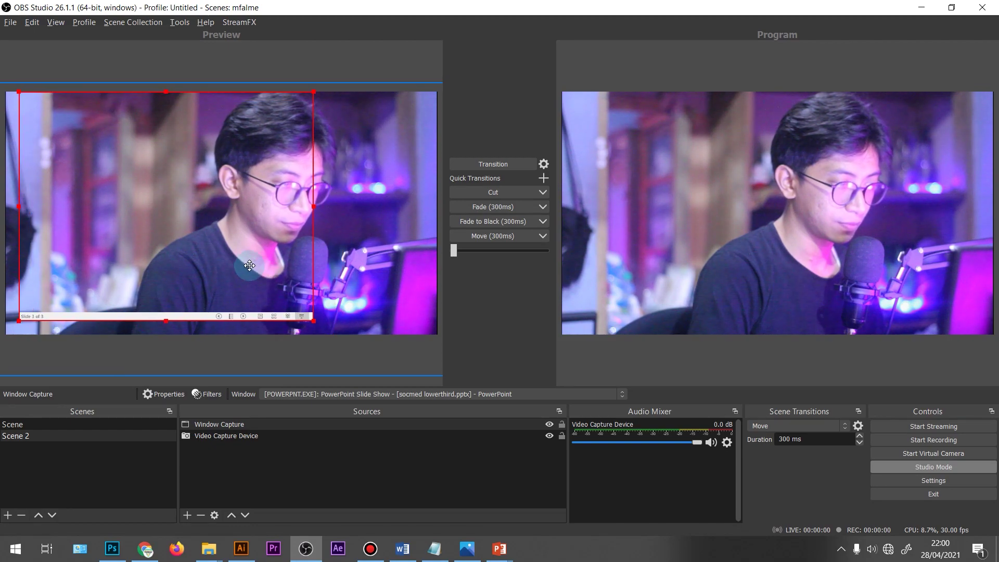
Delete the Window Capture source from Scene 2, confirming the removal
click(206, 422)
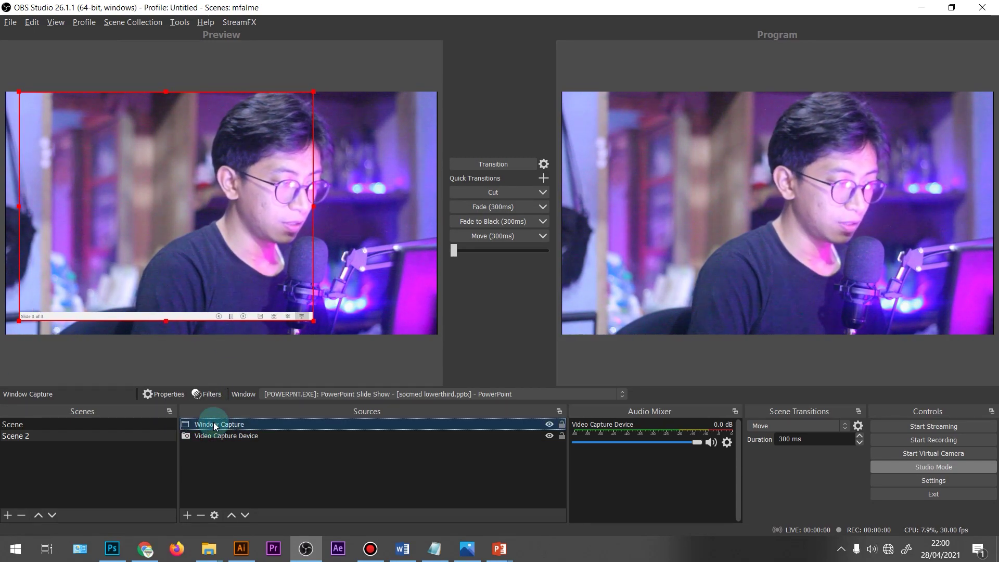
click(217, 394)
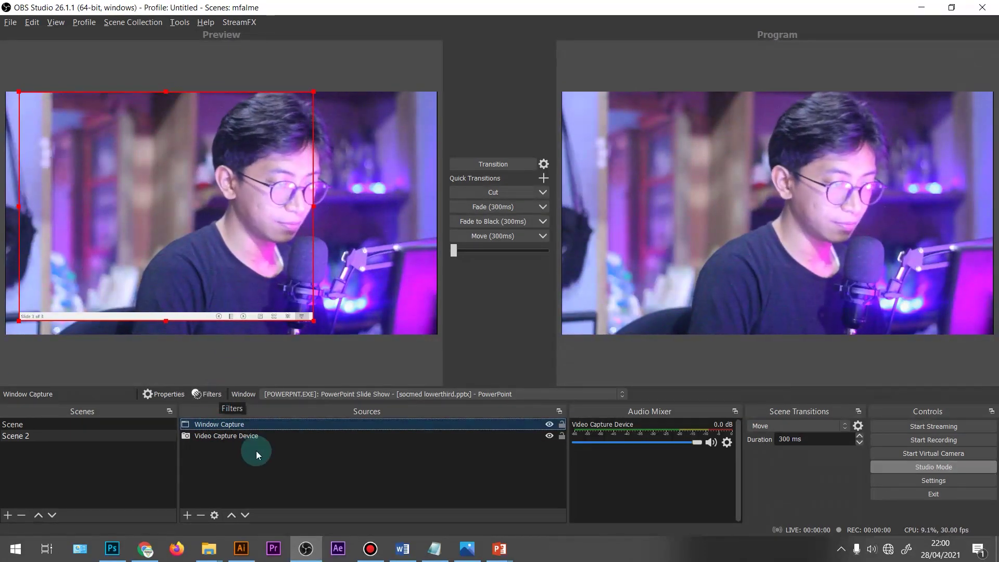
key(Delete)
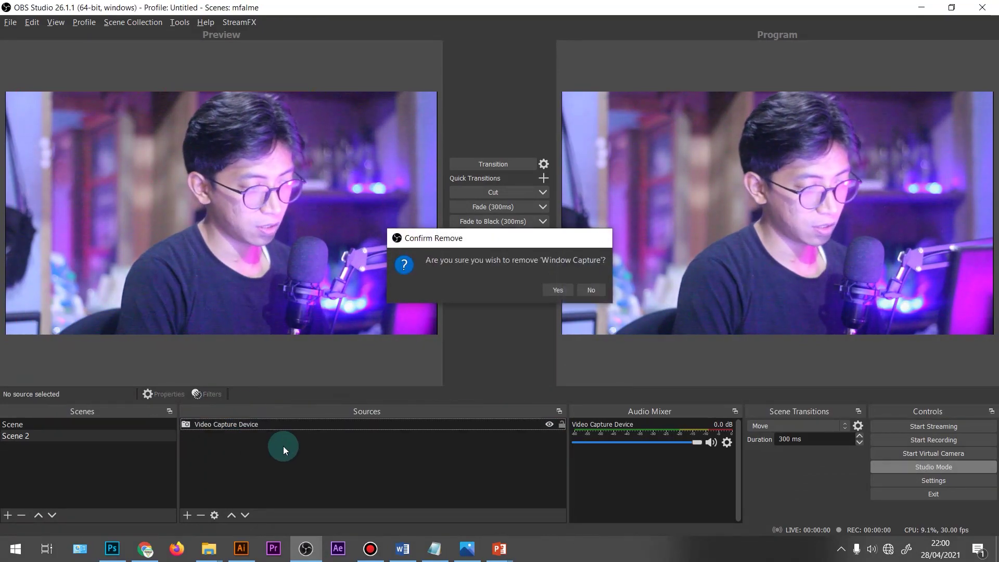
key(Return)
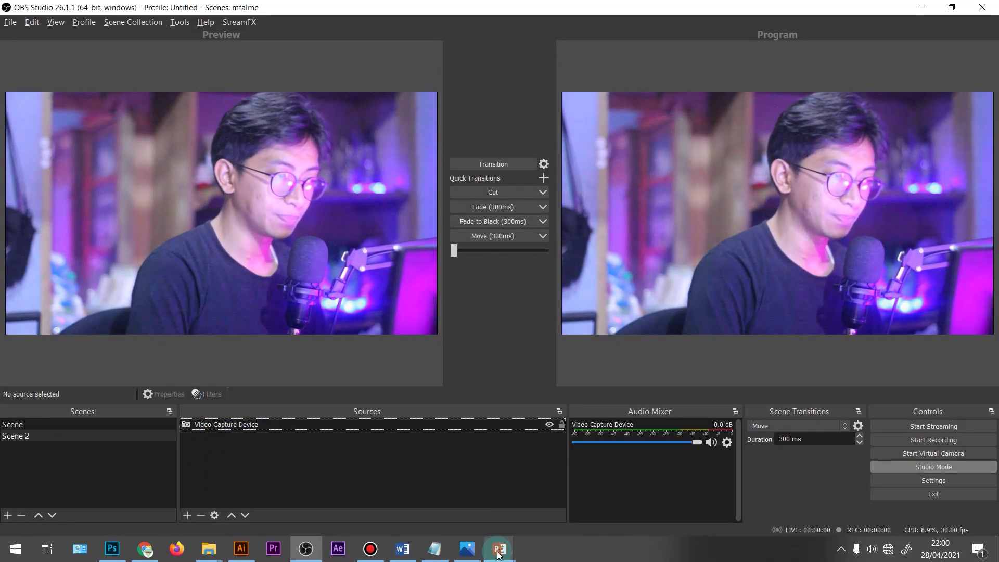
Set Presentation3 to Browsed by an individual (window), start the show, and position it over OBS
mouse_move(499, 549)
click(529, 514)
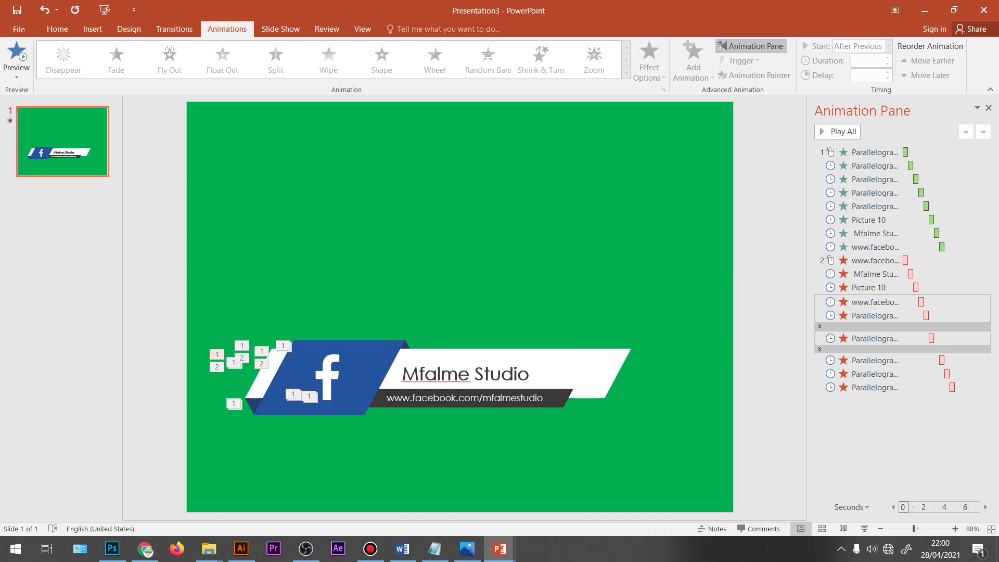
click(280, 29)
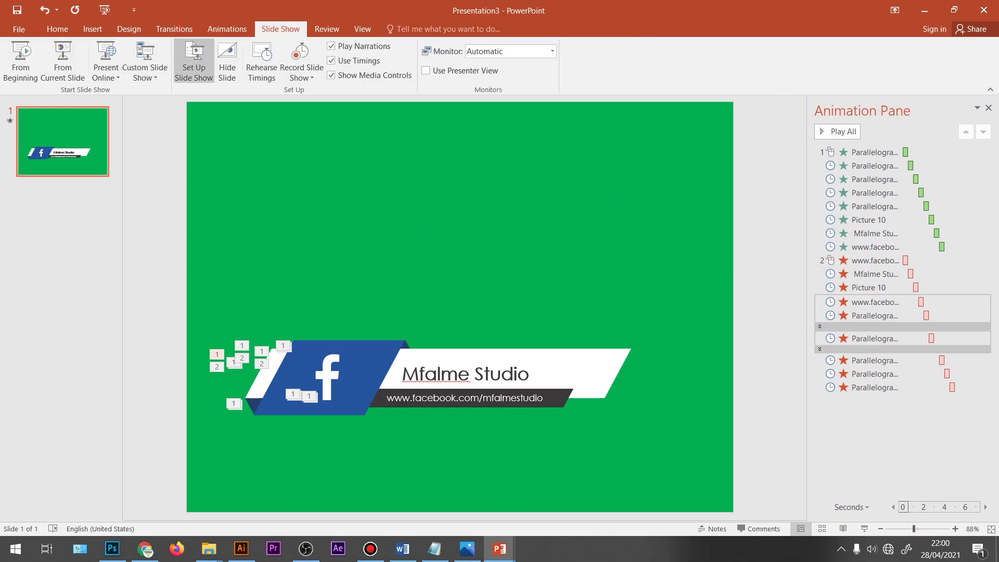
click(193, 59)
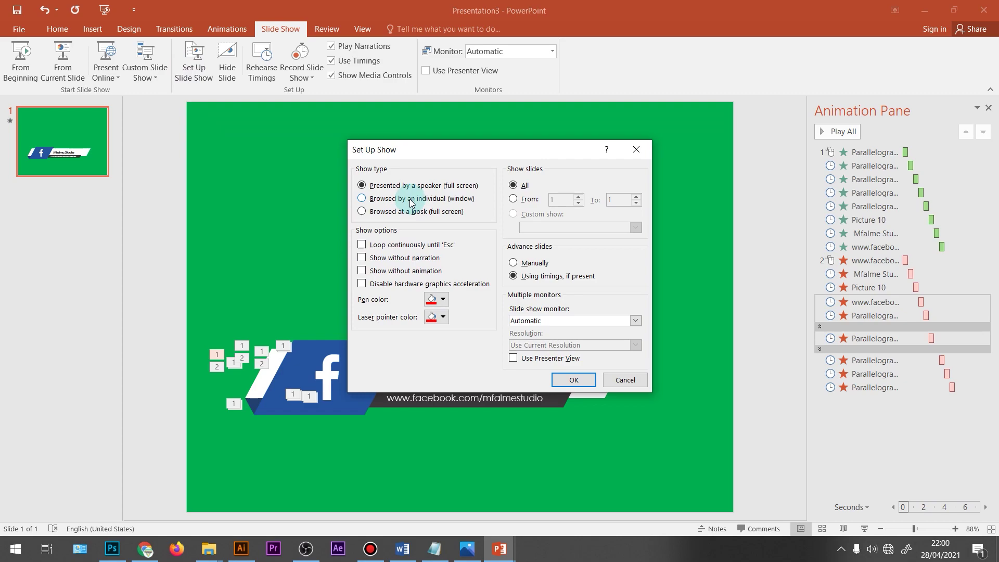
click(409, 203)
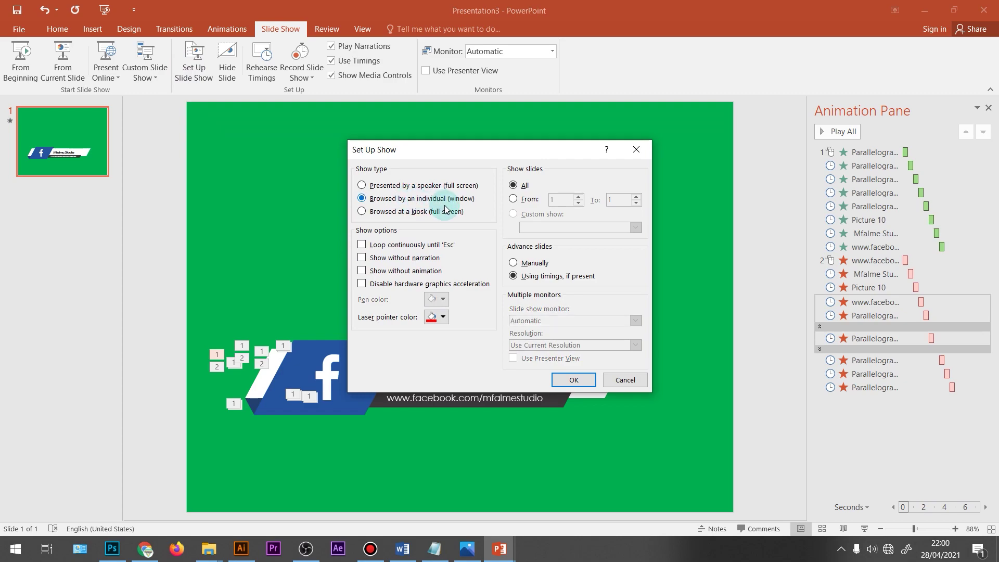
click(568, 383)
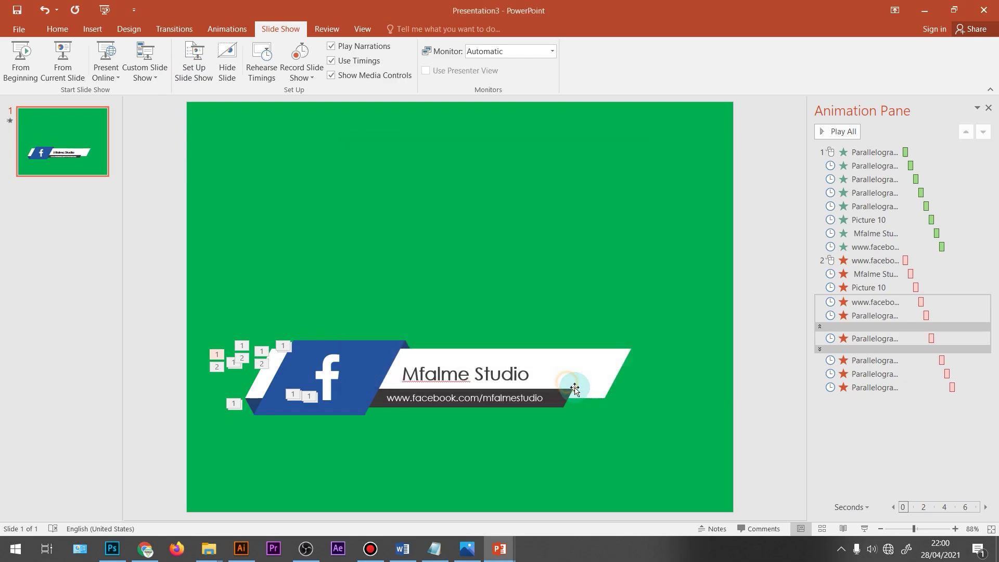
click(865, 528)
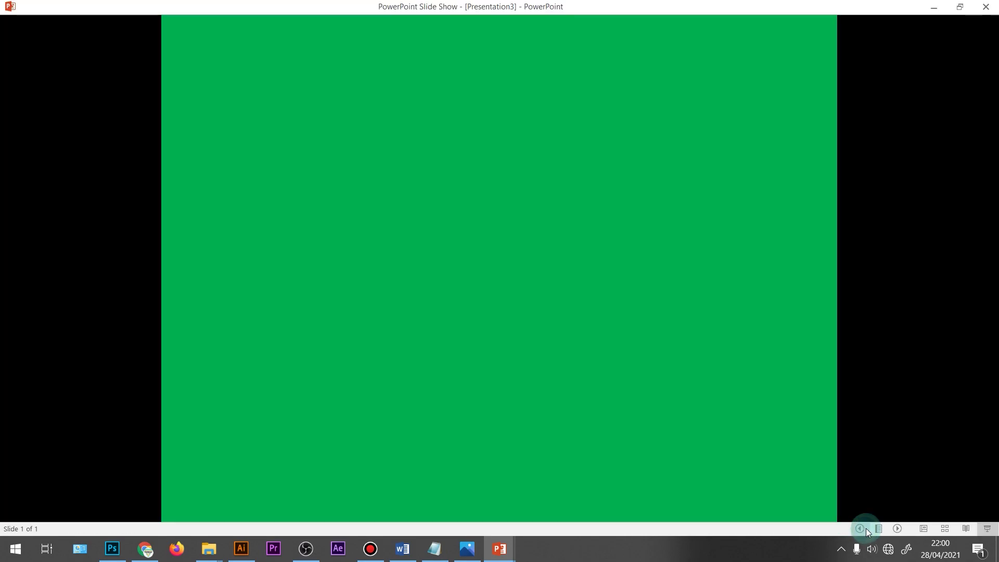
click(310, 82)
drag(310, 85, 287, 80)
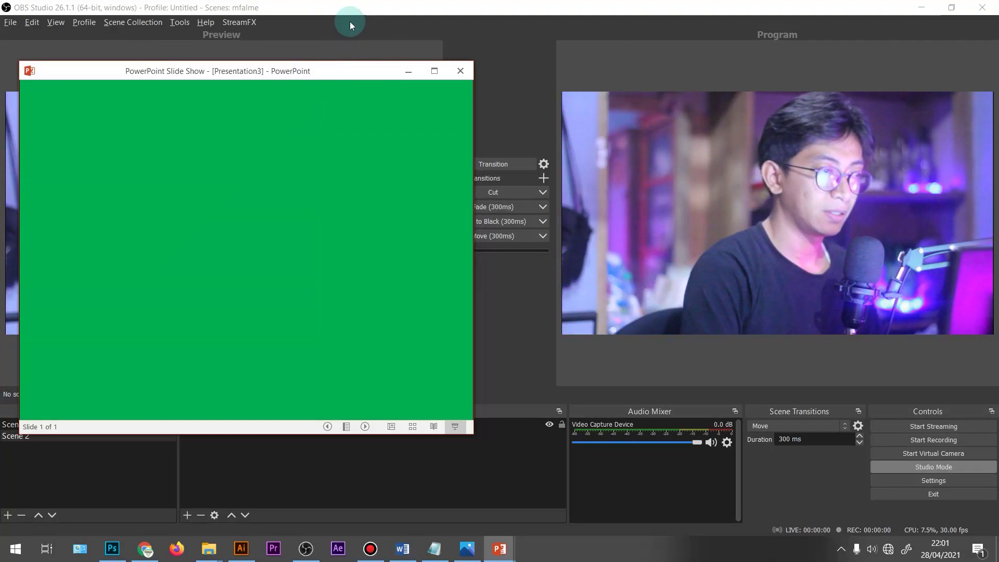
Add a Window Capture 2 source in Scene 2 capturing the PowerPoint Slide Show window
click(516, 64)
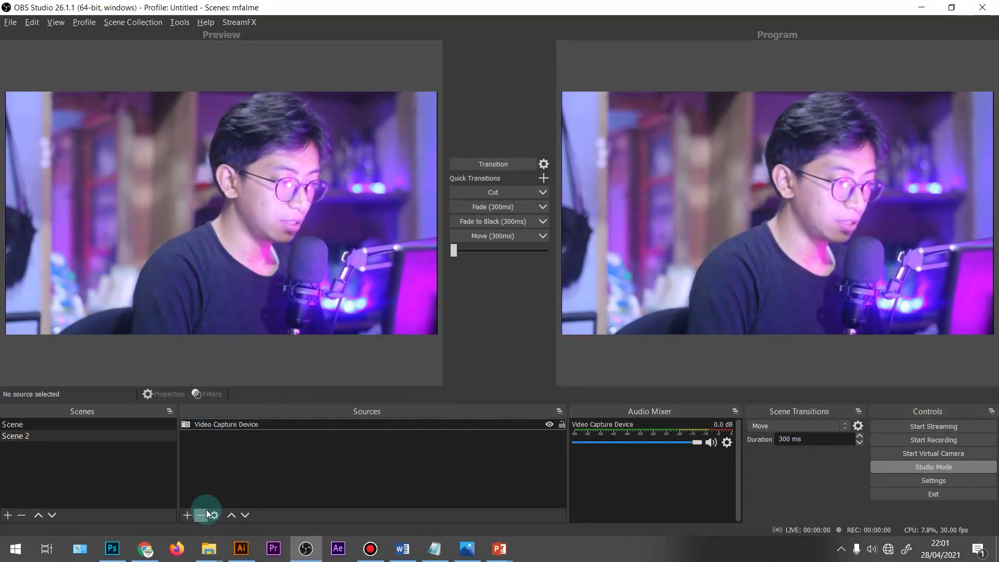
click(187, 514)
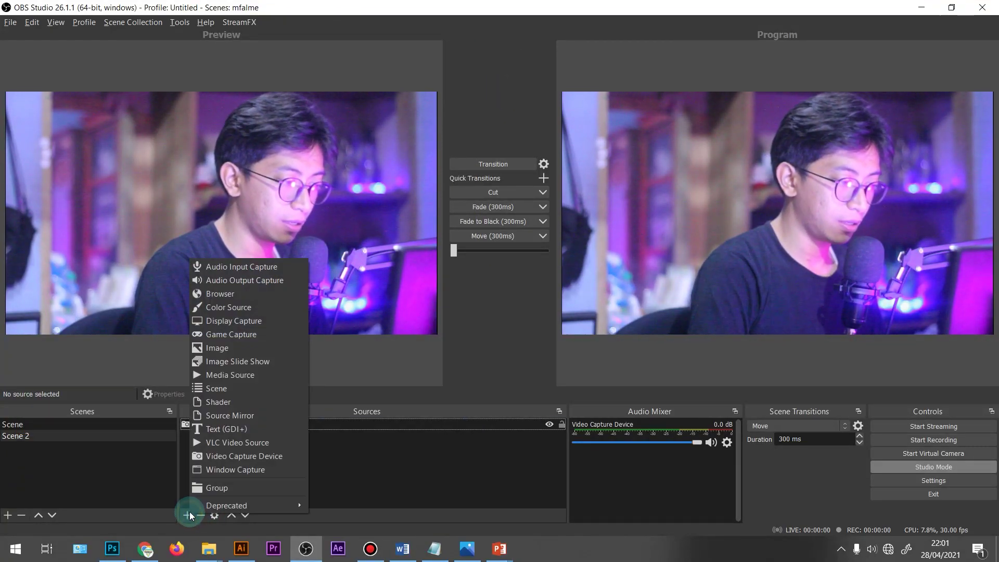
click(224, 469)
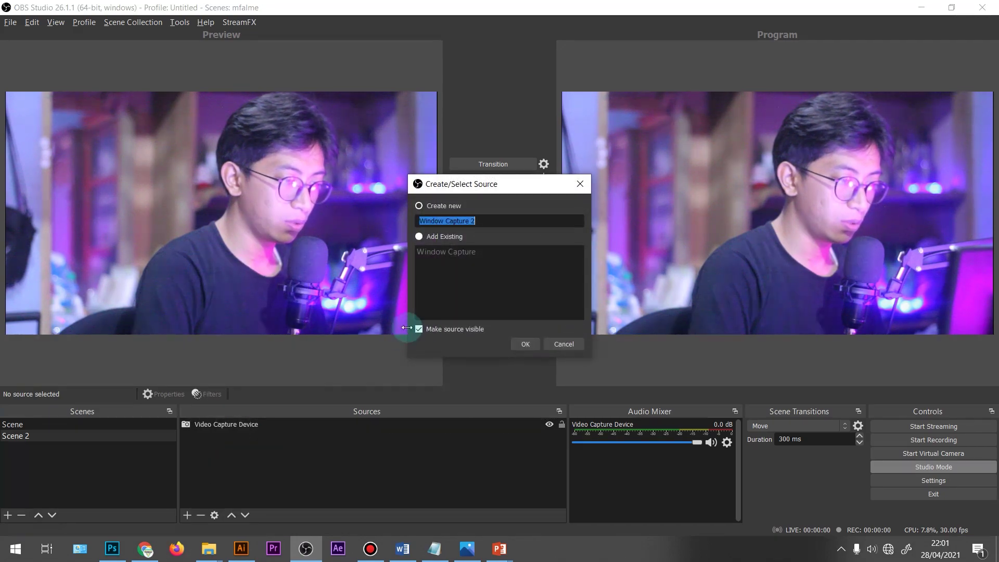
click(523, 344)
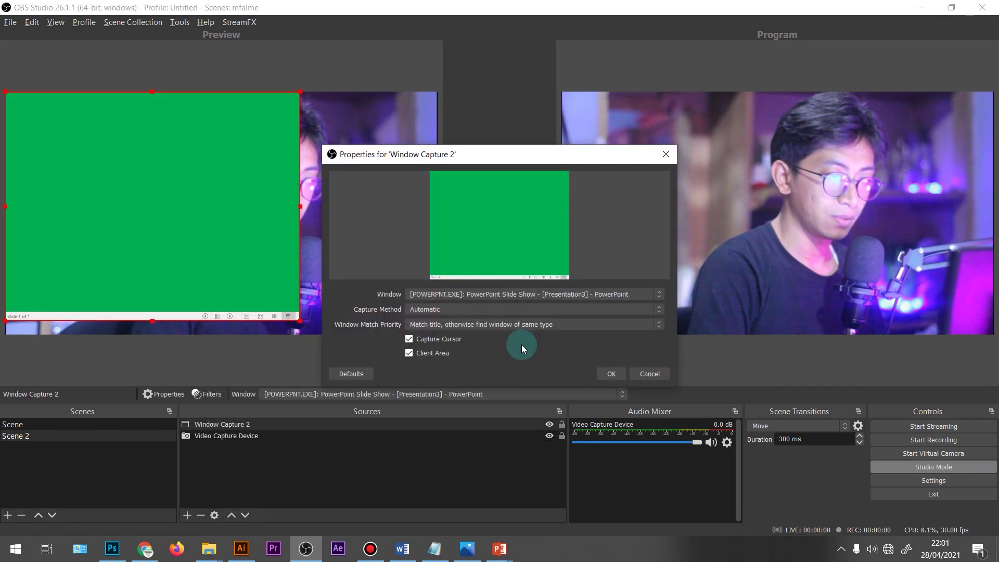
click(450, 296)
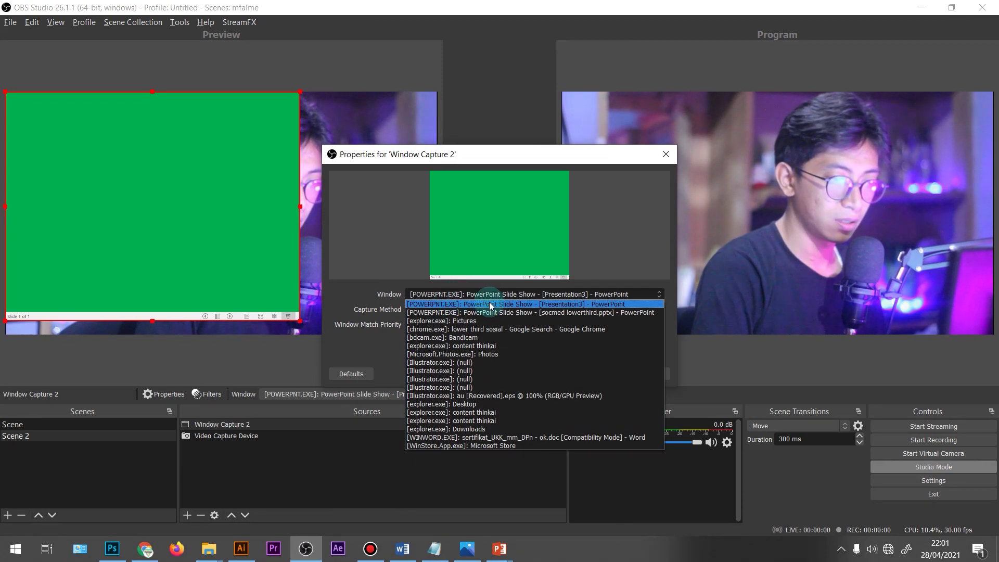
click(518, 304)
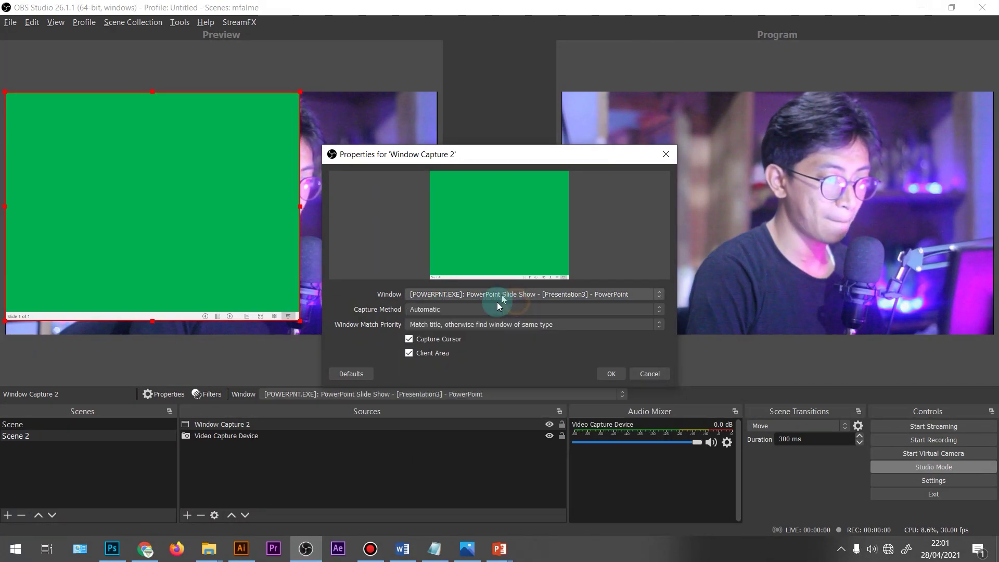
click(609, 373)
Shift the captured slide right in Preview, move the slide show window lower right, and select Window Capture 2
drag(173, 214, 202, 214)
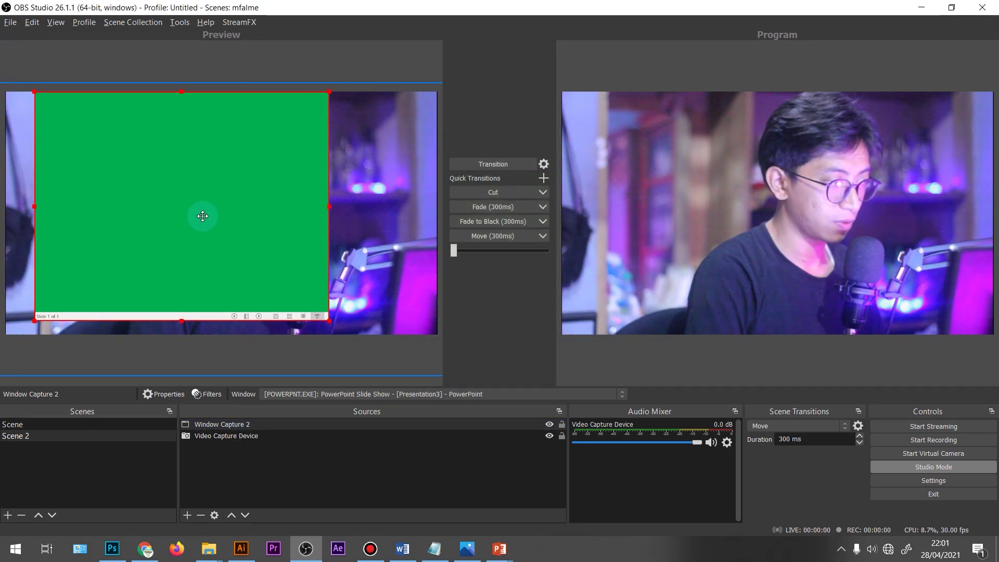
mouse_move(498, 548)
click(520, 479)
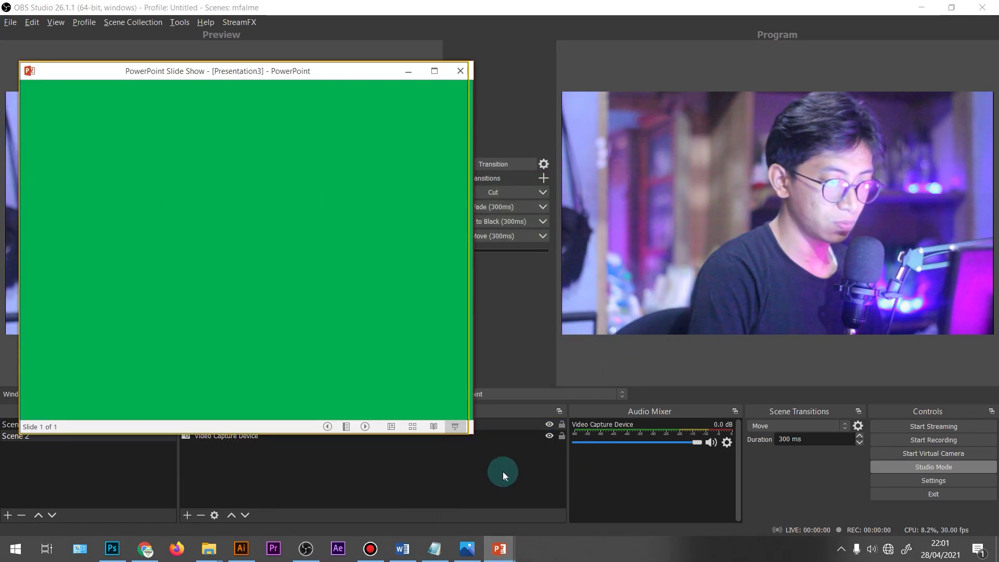
drag(242, 76, 623, 161)
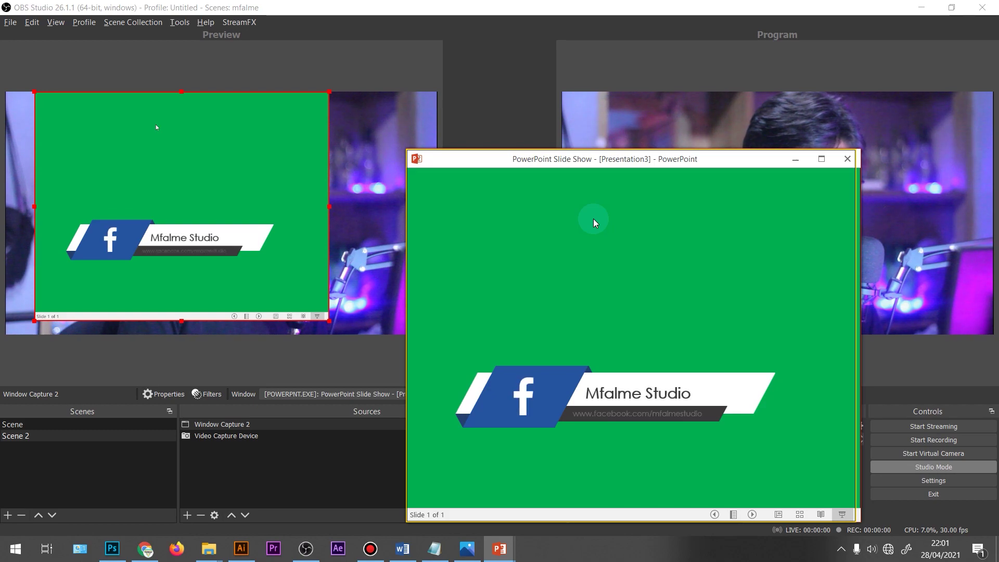
click(539, 87)
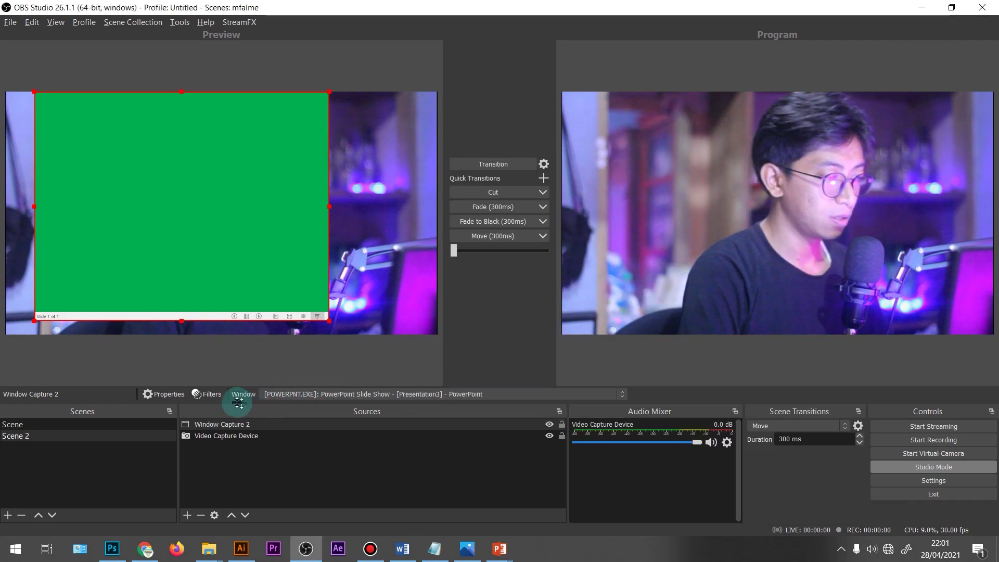
click(223, 424)
Add a Chroma Key filter to Window Capture 2 so the green slide turns transparent
click(207, 396)
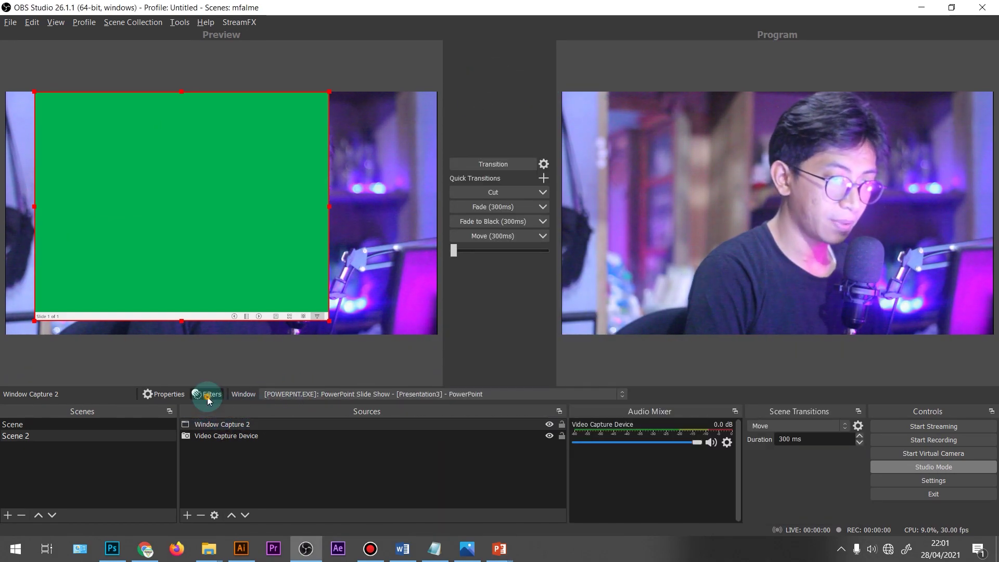
click(288, 450)
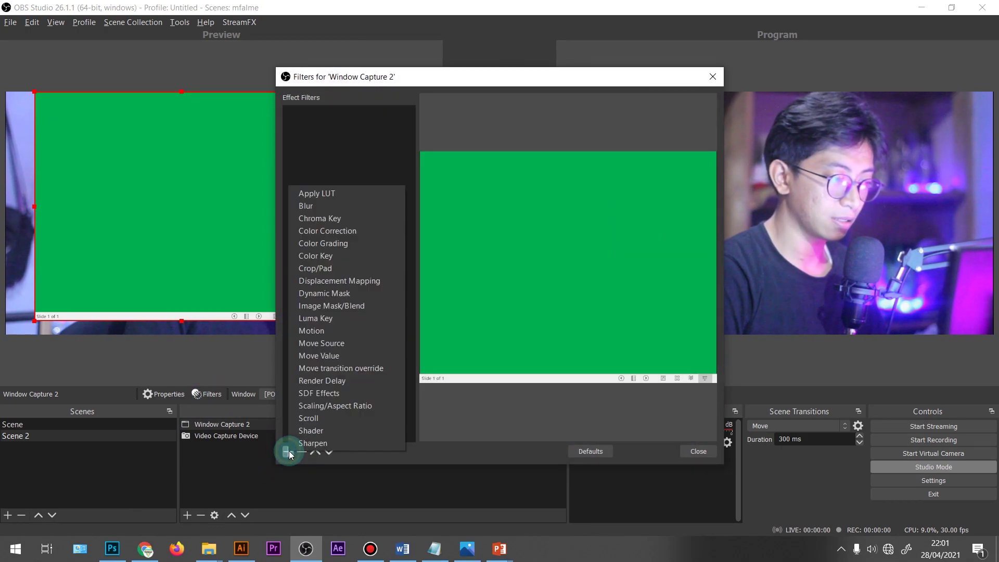
click(354, 221)
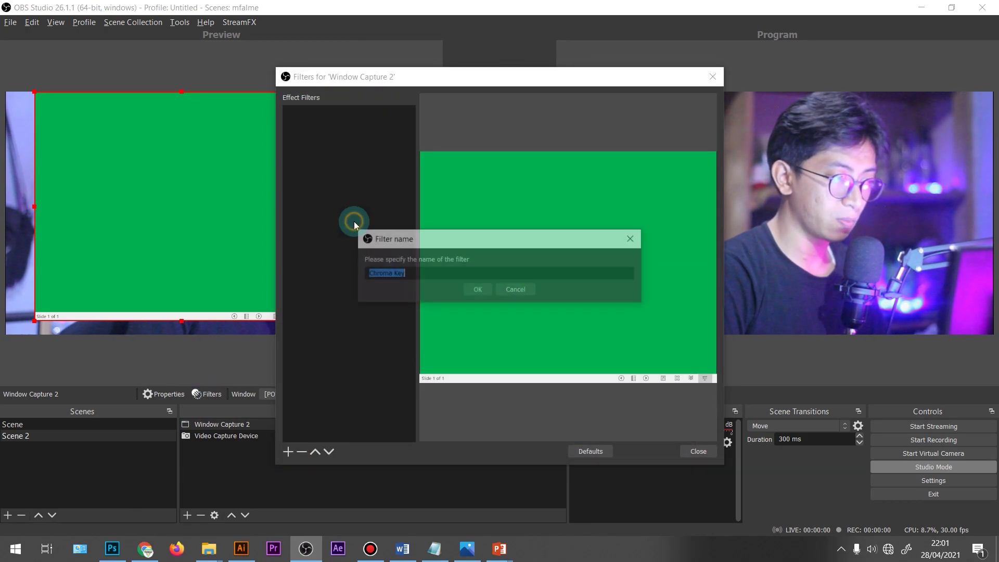
click(476, 292)
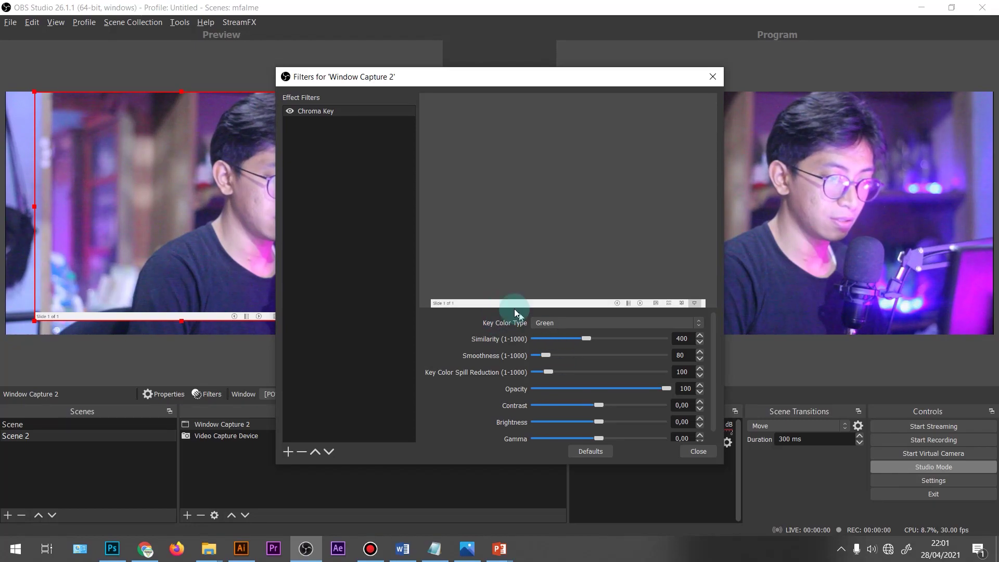
drag(520, 77, 595, 87)
click(772, 461)
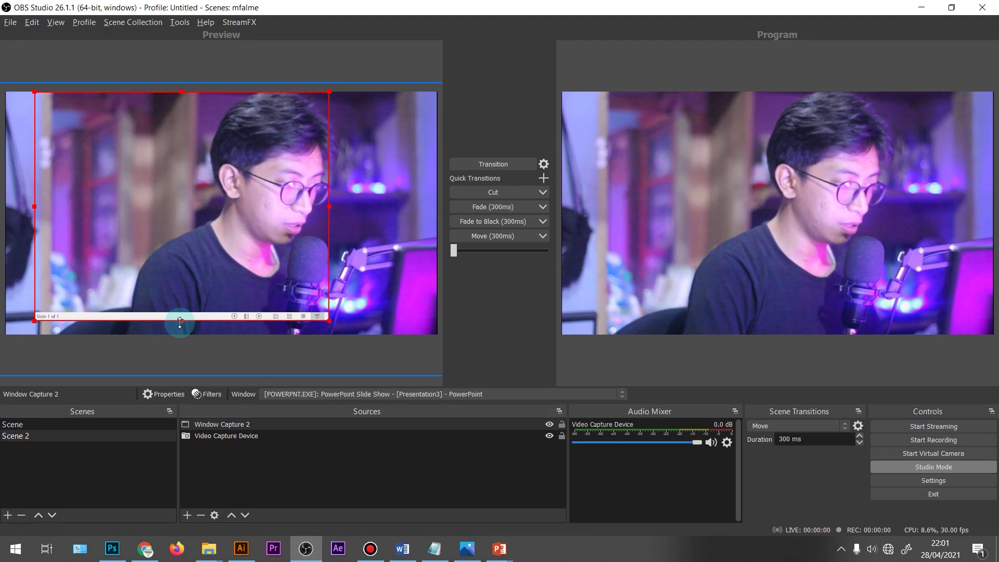
Trim the capture's bottom edge and replay the Facebook lower-third animation over the webcam
drag(179, 323, 181, 305)
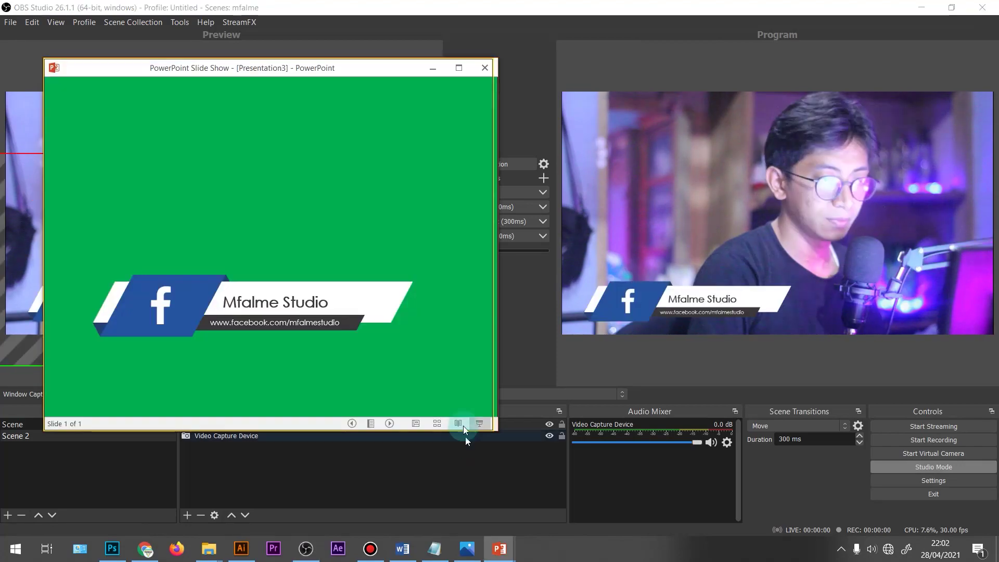
click(442, 263)
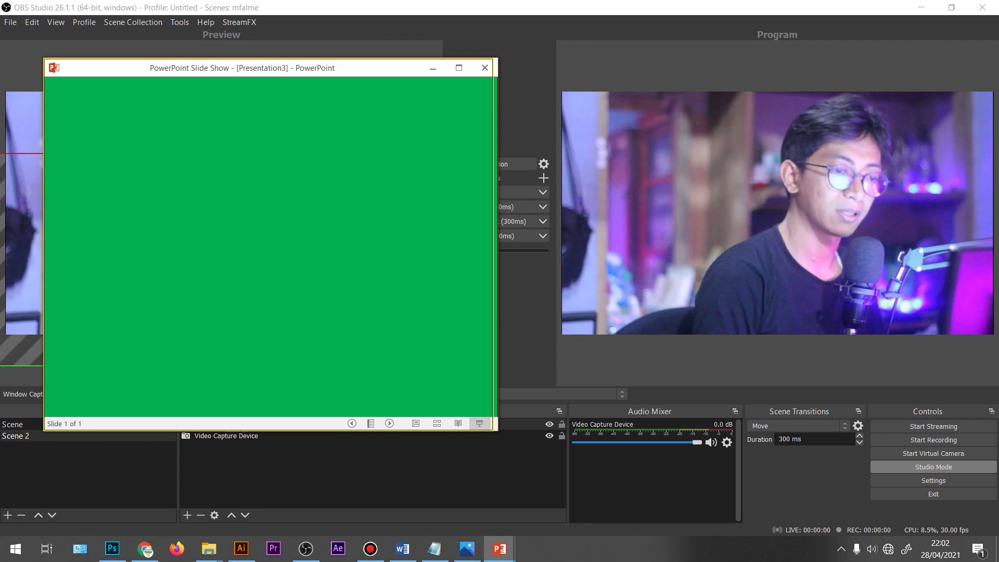
key(Right)
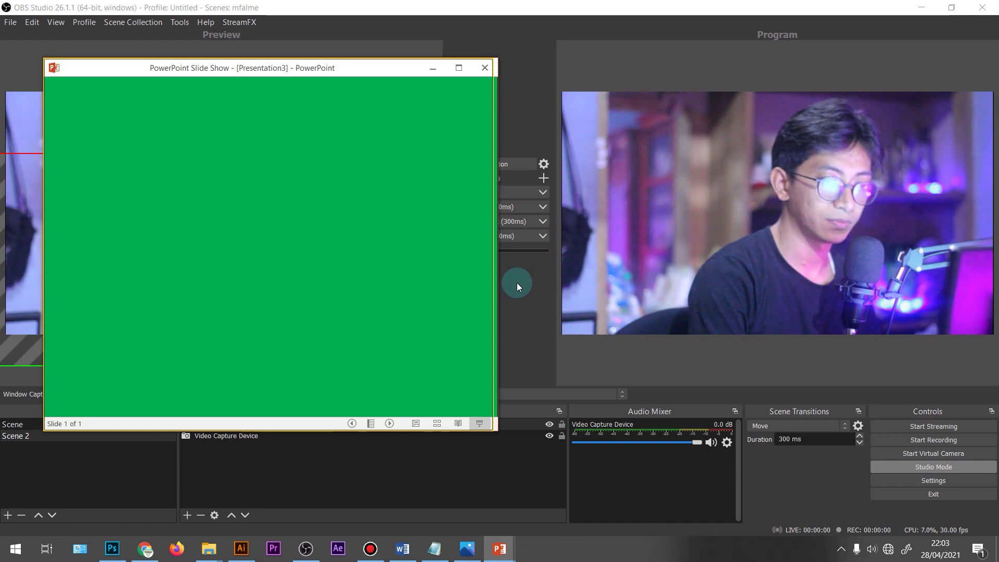
key(space)
key(Home)
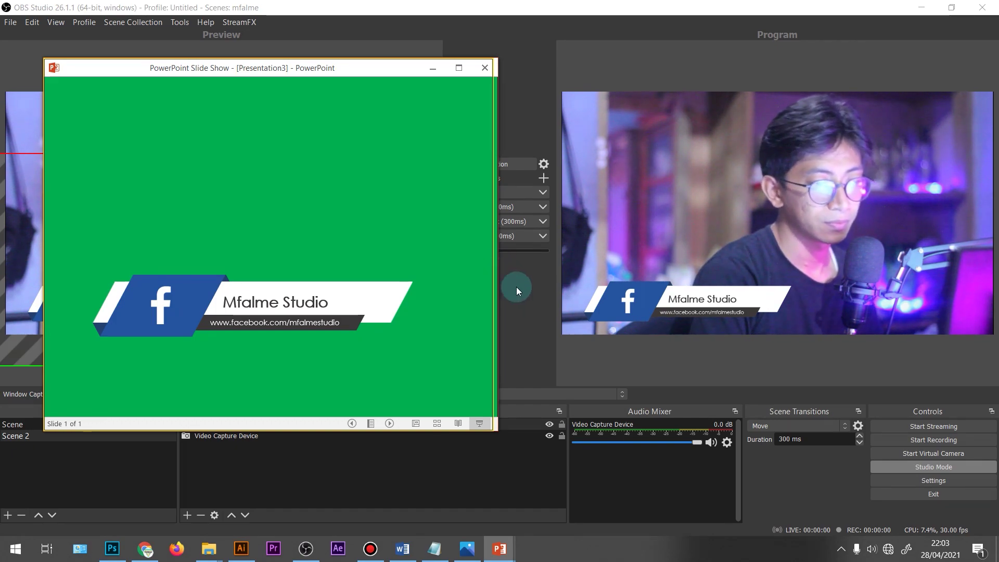
click(516, 286)
click(357, 363)
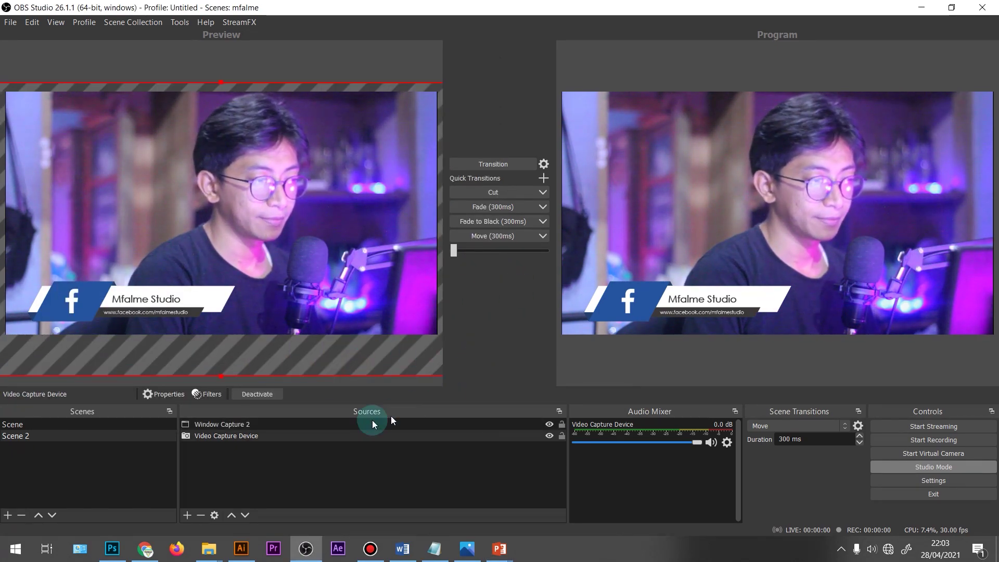
Switch OBS to the first scene, named Scene
click(145, 423)
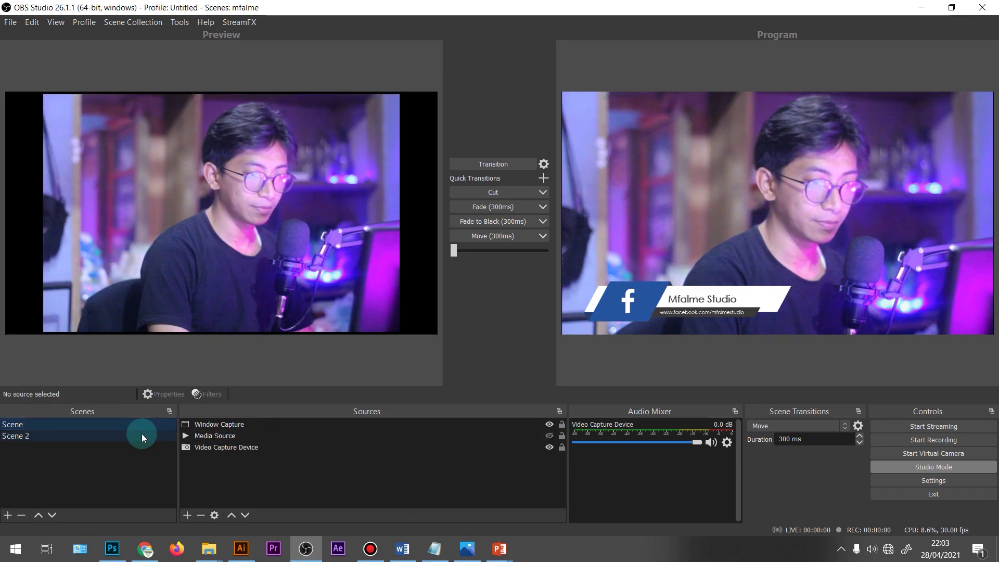